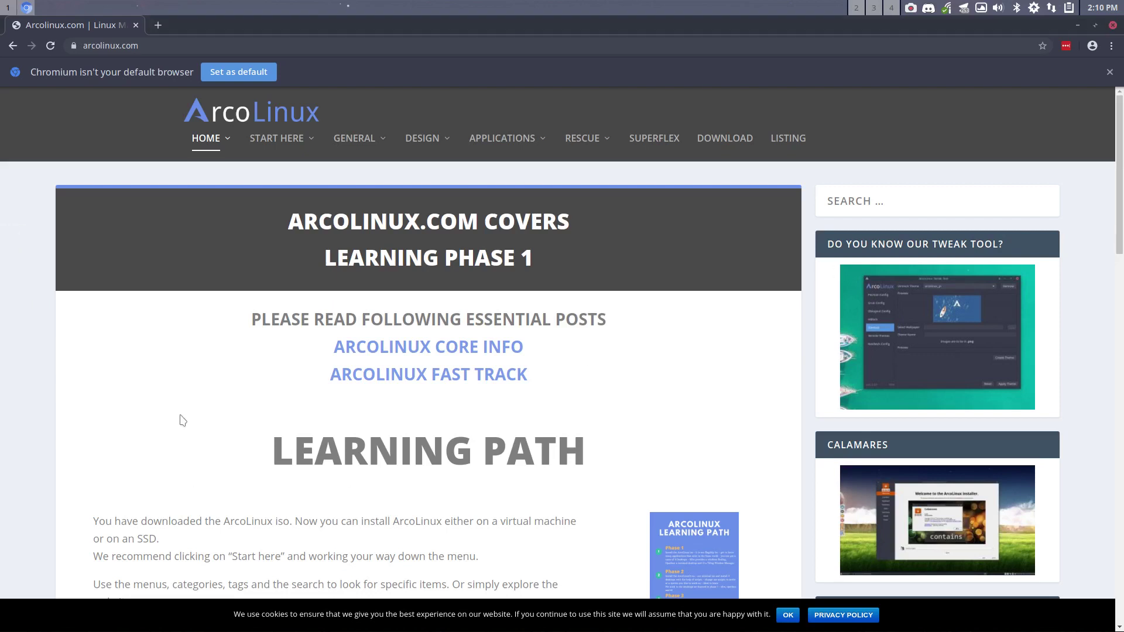
# Dismiss Chromium's default-browser infobar and open the 'Skel killed my settings' article from the arcolinux.com sidebar
pyautogui.click(1111, 72)
pyautogui.scroll(-2, 845, 221)
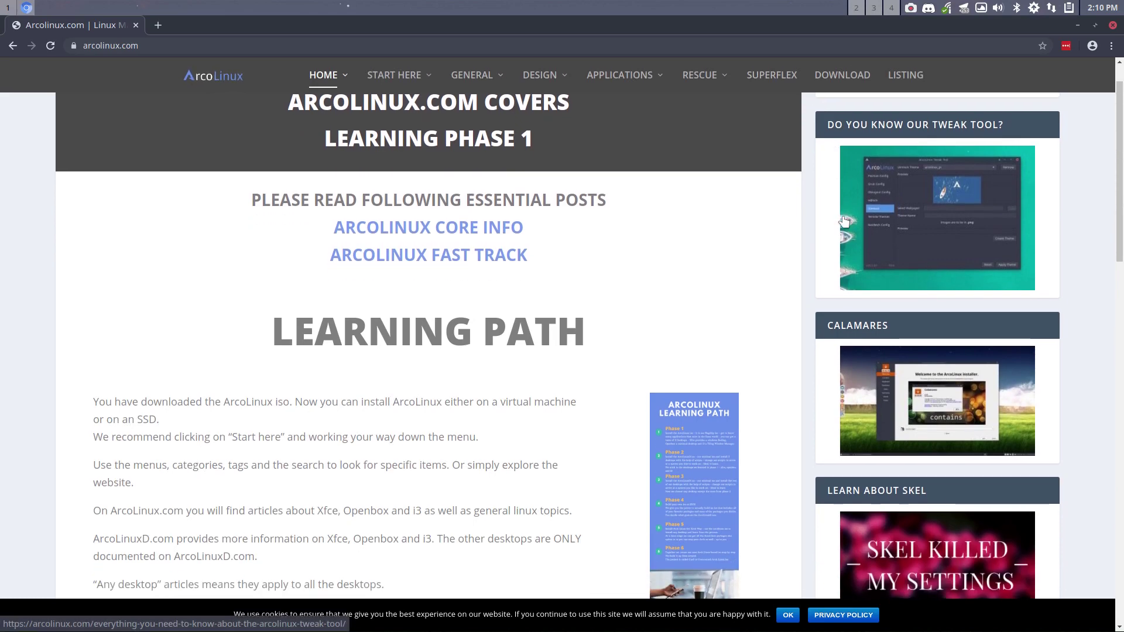
pyautogui.scroll(-1, 845, 221)
pyautogui.scroll(-2, 961, 358)
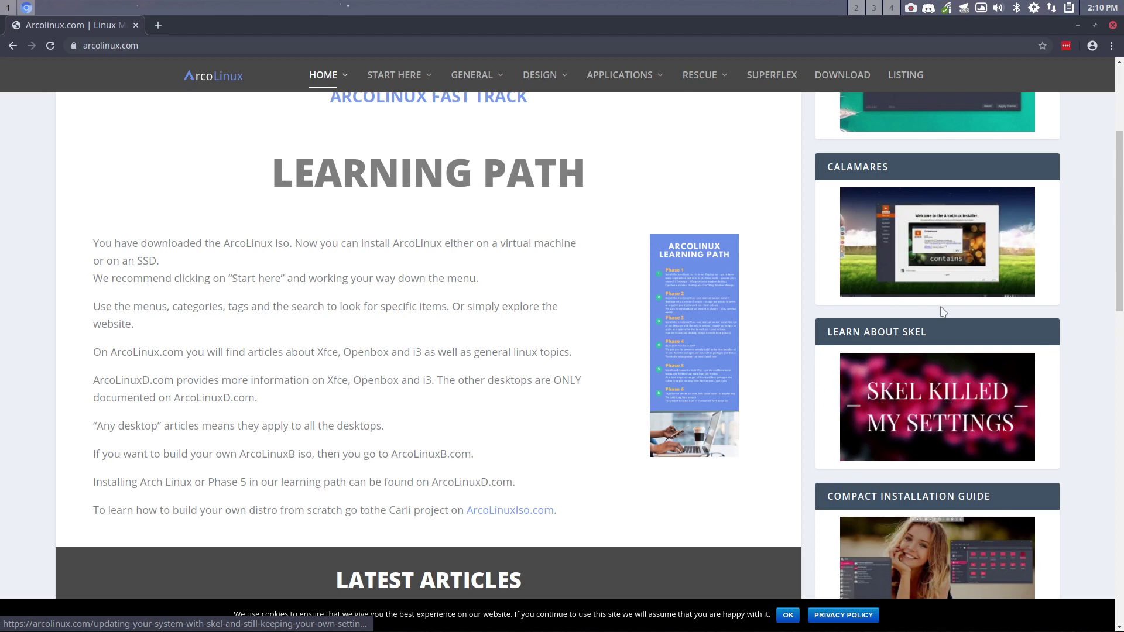
pyautogui.scroll(3, 965, 446)
pyautogui.scroll(1, 966, 449)
pyautogui.scroll(-3, 949, 292)
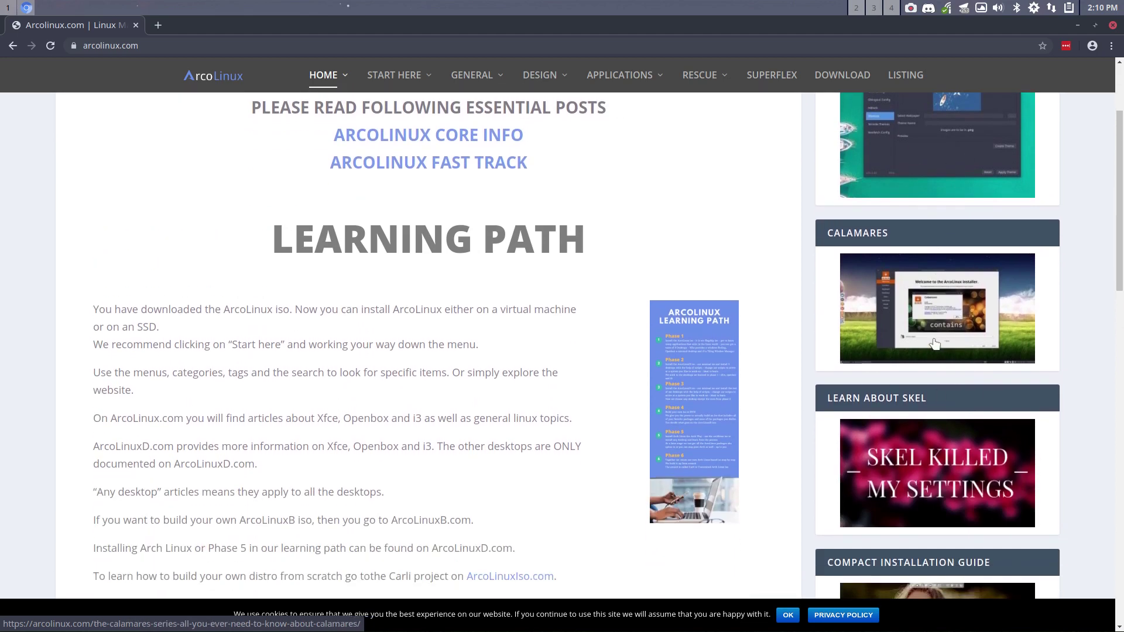
pyautogui.scroll(-3, 936, 369)
pyautogui.click(927, 385)
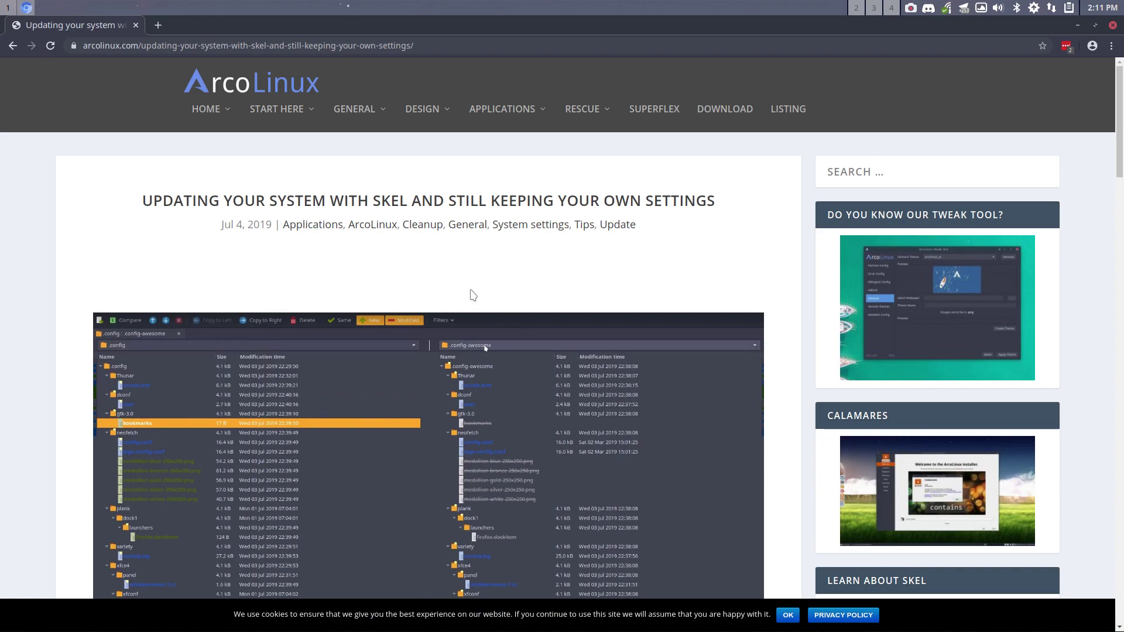
pyautogui.scroll(-4, 471, 294)
pyautogui.scroll(-8, 471, 293)
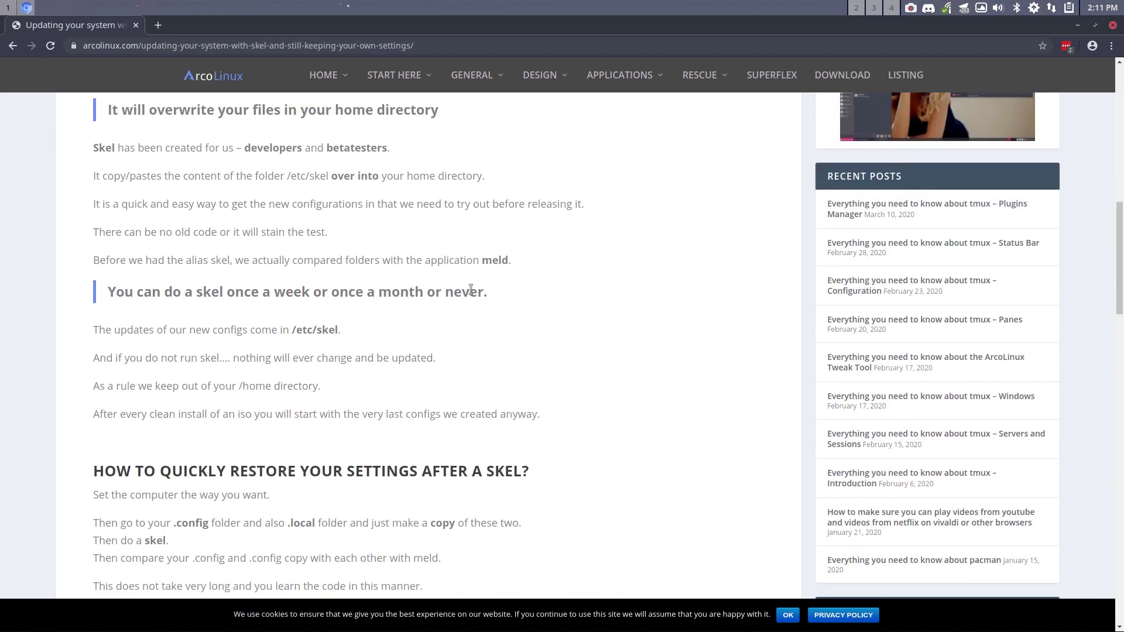
pyautogui.scroll(-13, 470, 289)
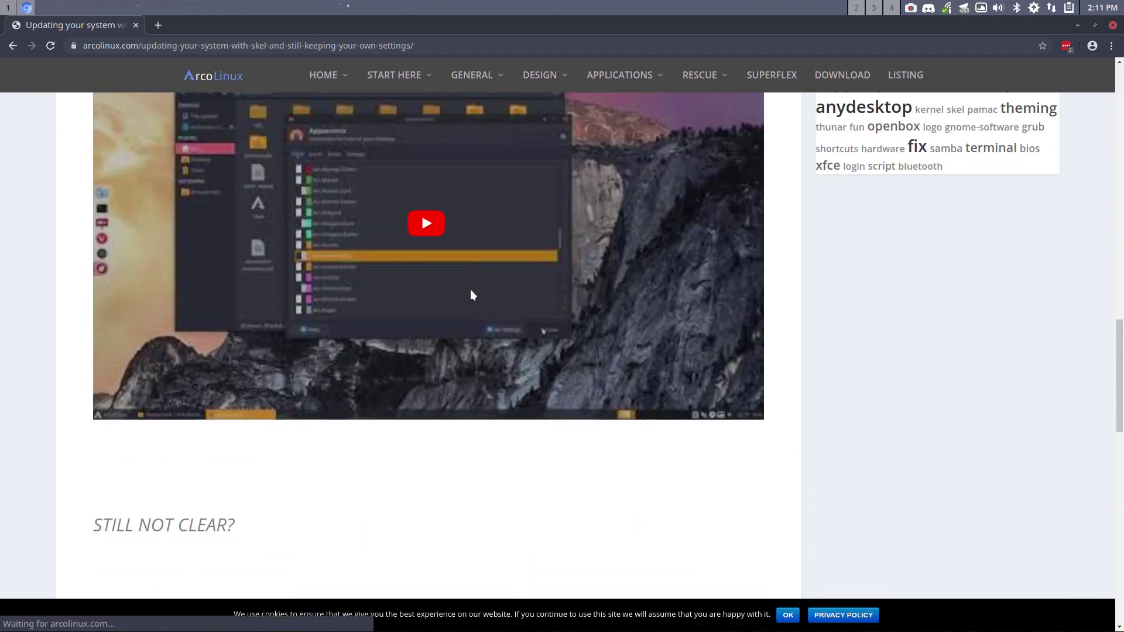
pyautogui.scroll(-6, 472, 295)
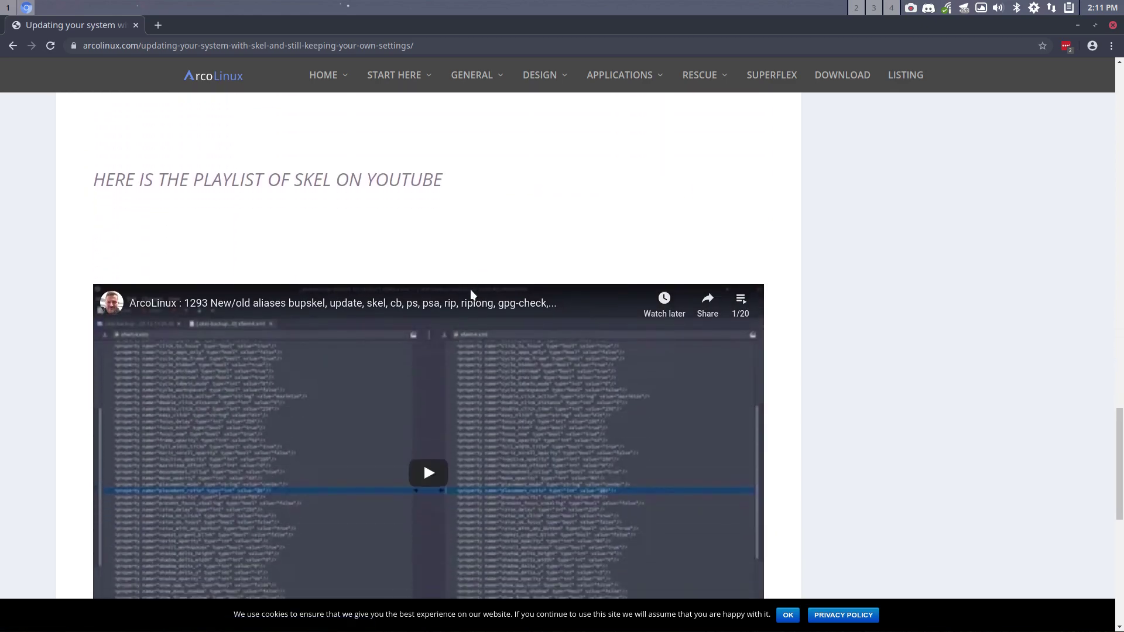
pyautogui.click(741, 329)
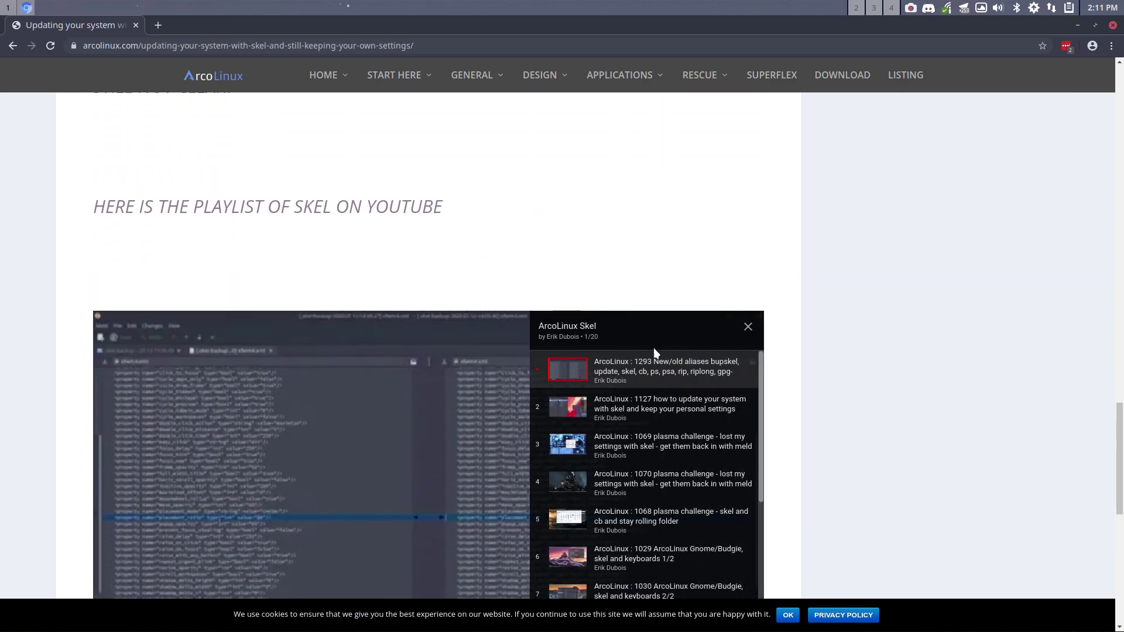
pyautogui.scroll(-8, 661, 413)
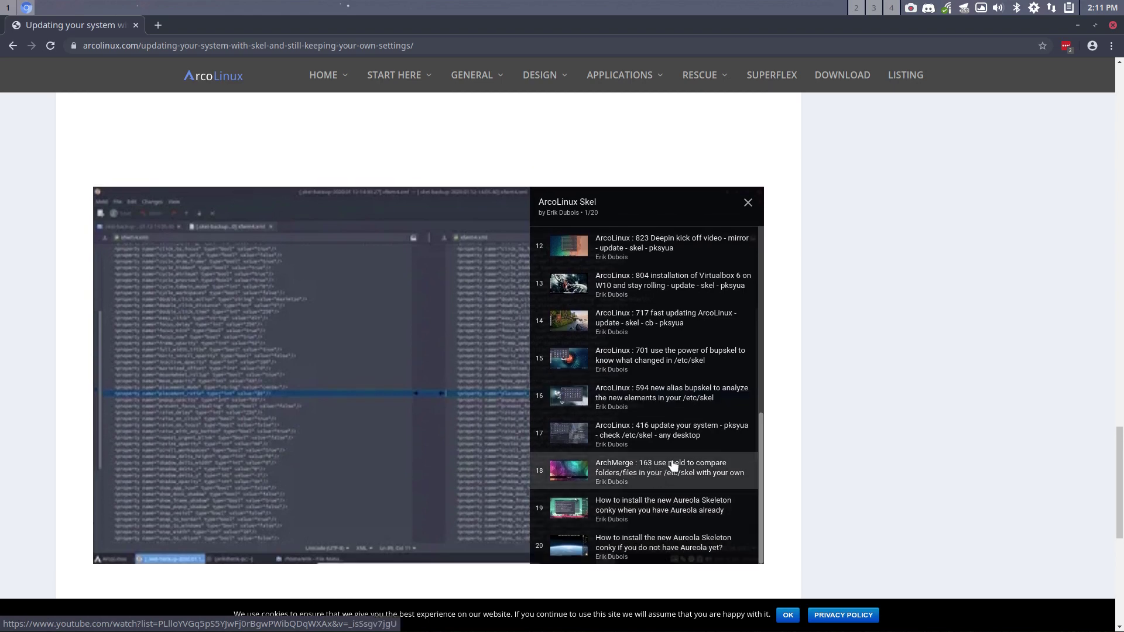
pyautogui.click(748, 202)
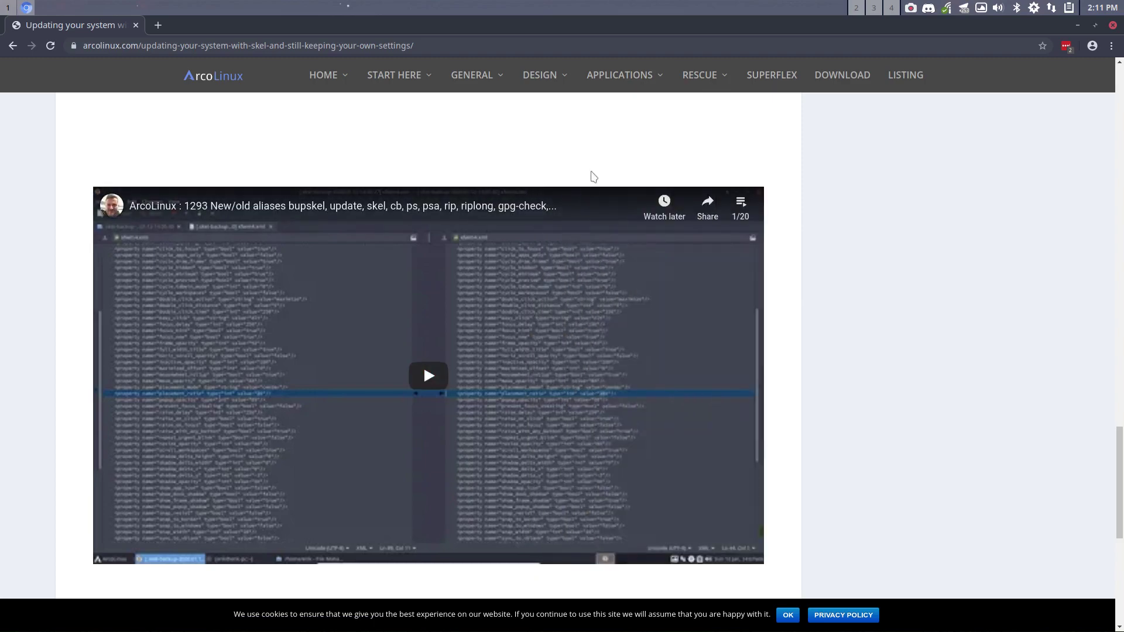
pyautogui.scroll(15, 402, 190)
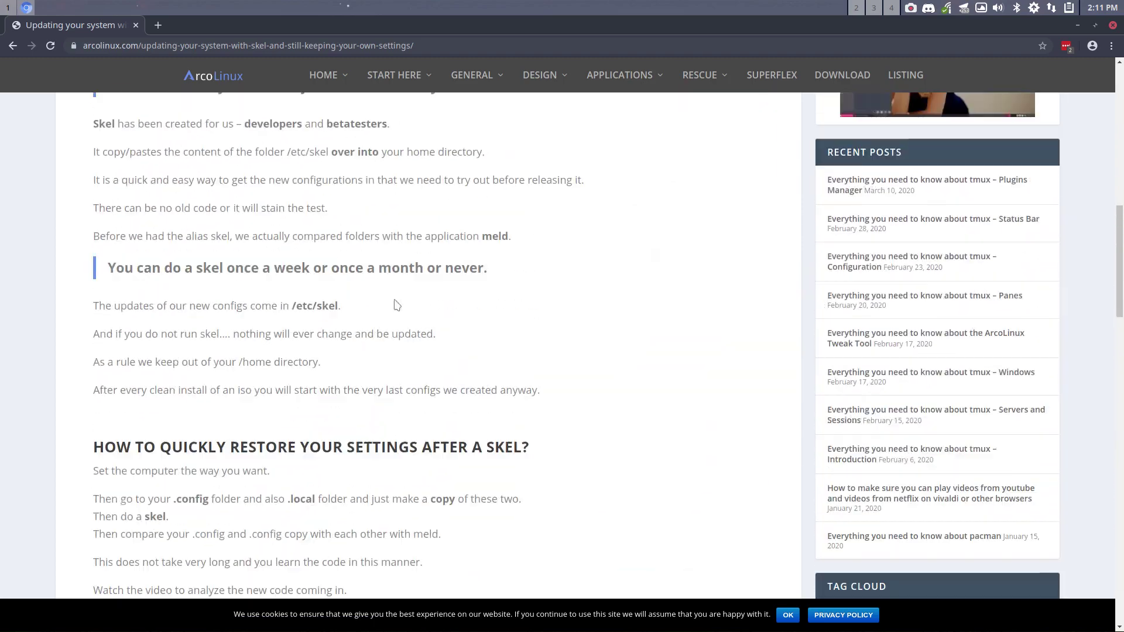
pyautogui.scroll(5, 396, 305)
pyautogui.scroll(-10, 396, 305)
pyautogui.scroll(4, 396, 305)
pyautogui.scroll(3, 397, 304)
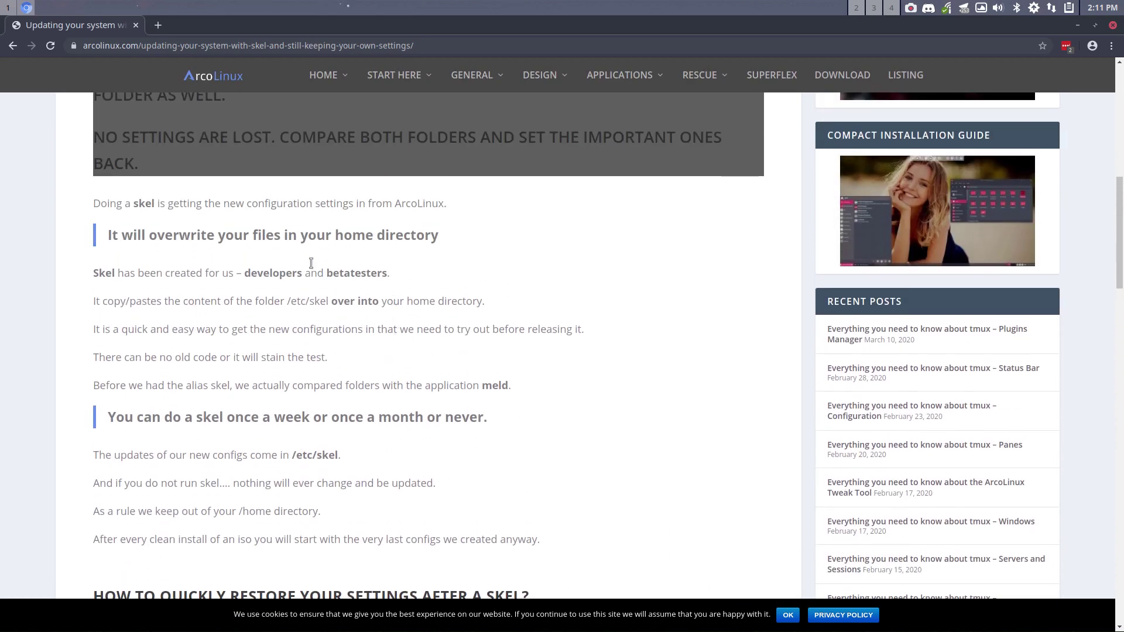
# Highlight the words 'skel', 'developers' and 'betatesters' in the article, then accept the cookie notice
pyautogui.doubleClick(141, 205)
pyautogui.click(250, 261)
pyautogui.doubleClick(264, 273)
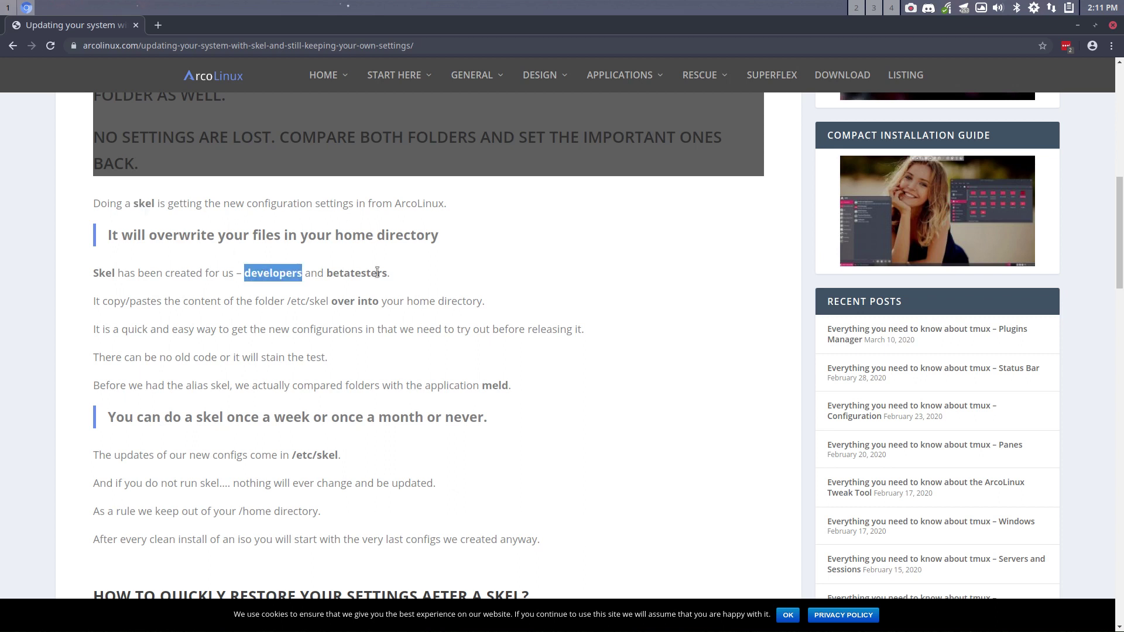
pyautogui.doubleClick(371, 274)
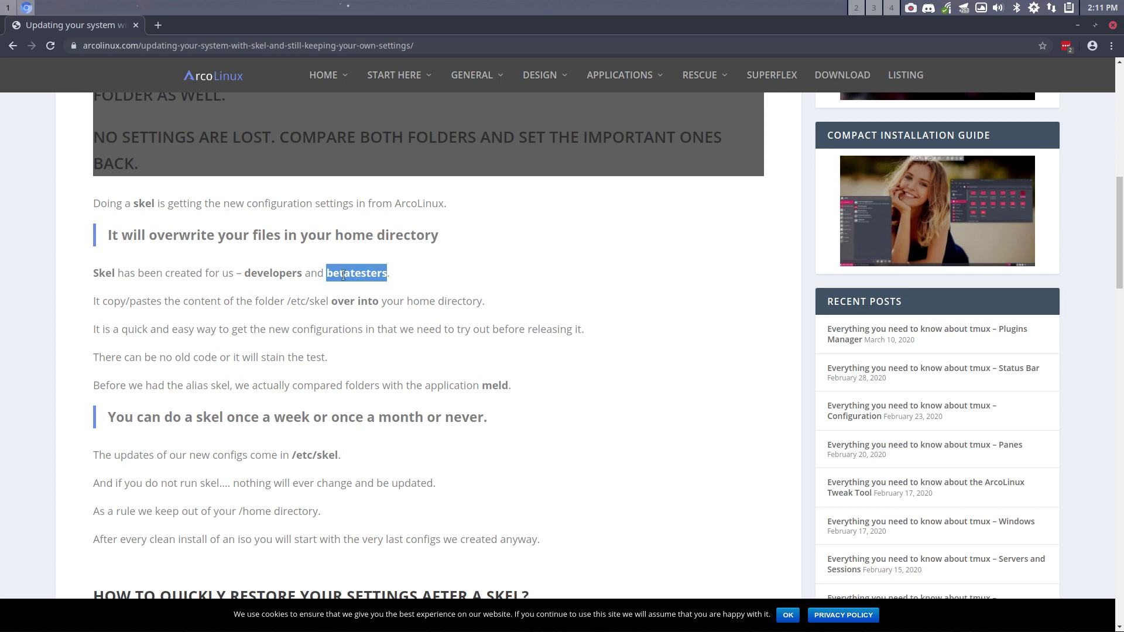
pyautogui.doubleClick(108, 273)
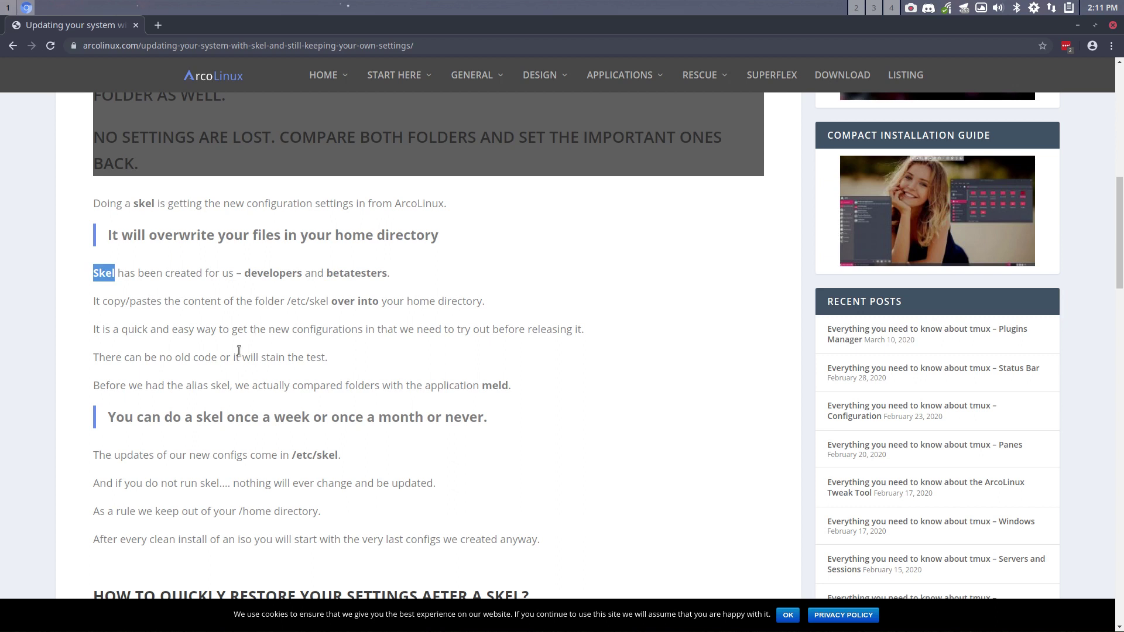
pyautogui.click(788, 615)
# Highlight the November 2019 notice, 'NO SETTINGS ARE LOST' and the advice to compare both folders
pyautogui.scroll(5, 527, 418)
pyautogui.moveTo(474, 228); pyautogui.dragTo(760, 228)
pyautogui.moveTo(246, 256); pyautogui.dragTo(96, 228)
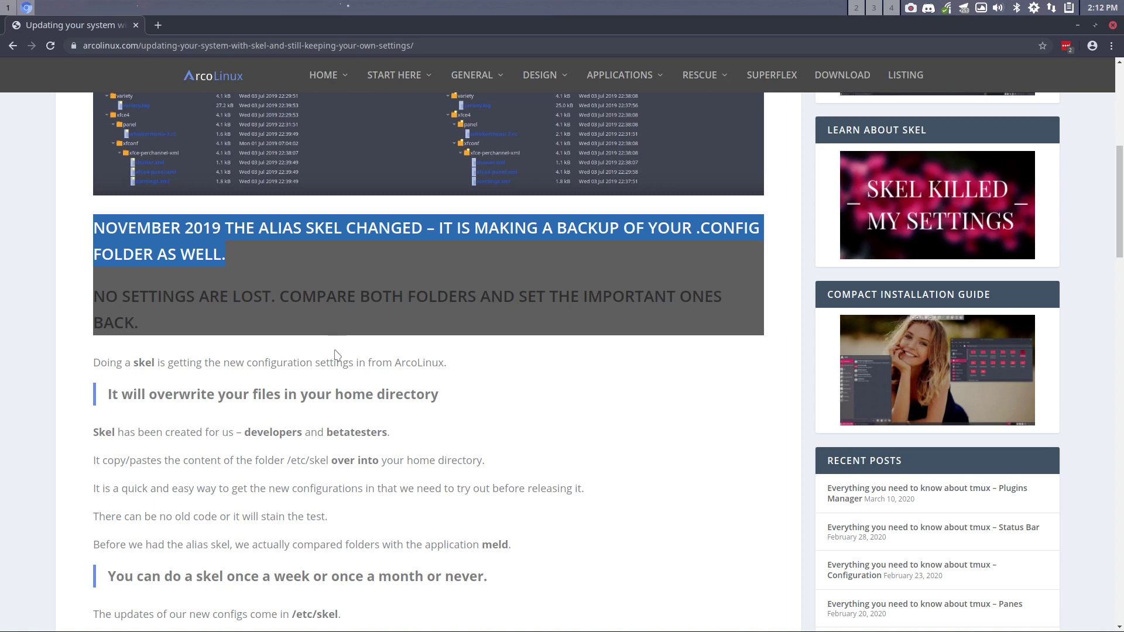
pyautogui.moveTo(272, 297); pyautogui.dragTo(88, 296)
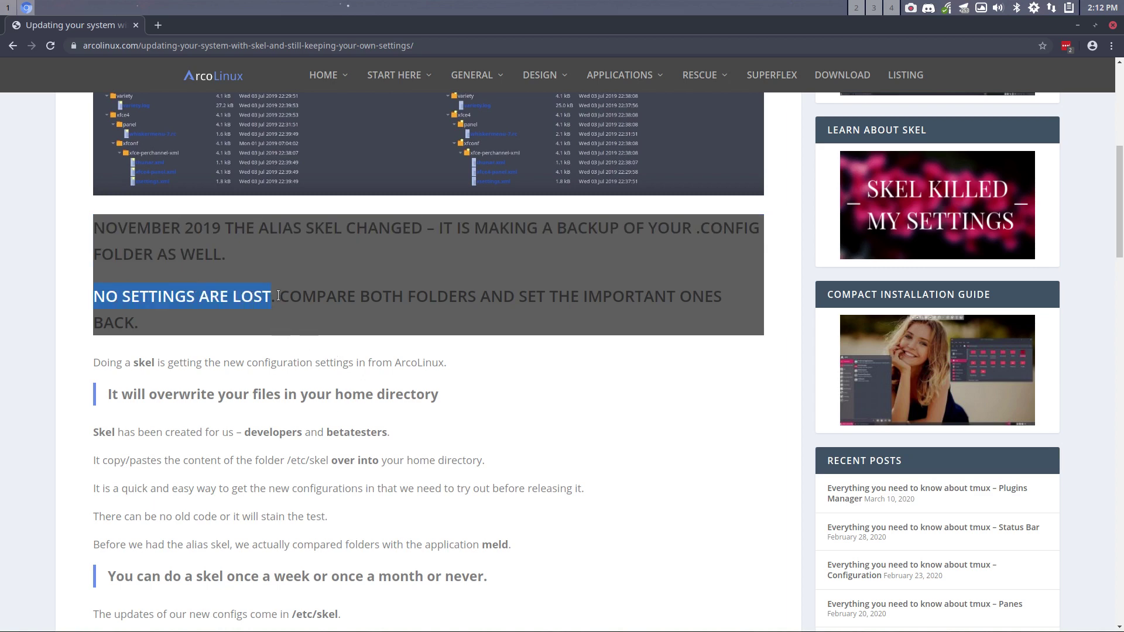
pyautogui.click(427, 299)
pyautogui.moveTo(361, 297); pyautogui.dragTo(626, 297)
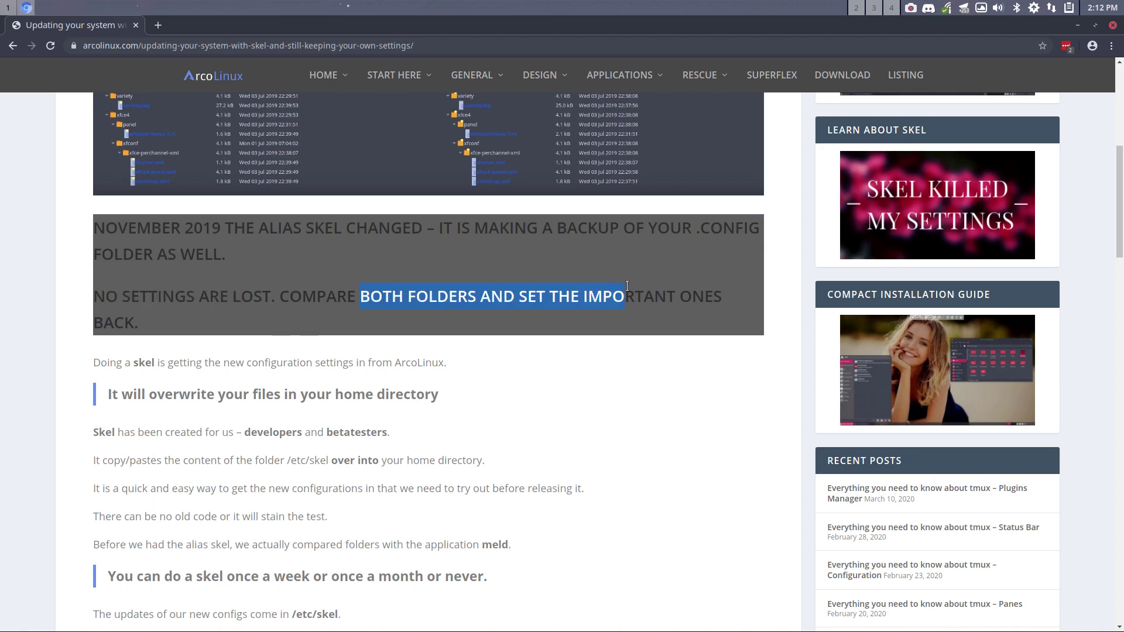
# Highlight 'developers' and 'betatesters' once more, then minimize the Chromium window
pyautogui.click(326, 362)
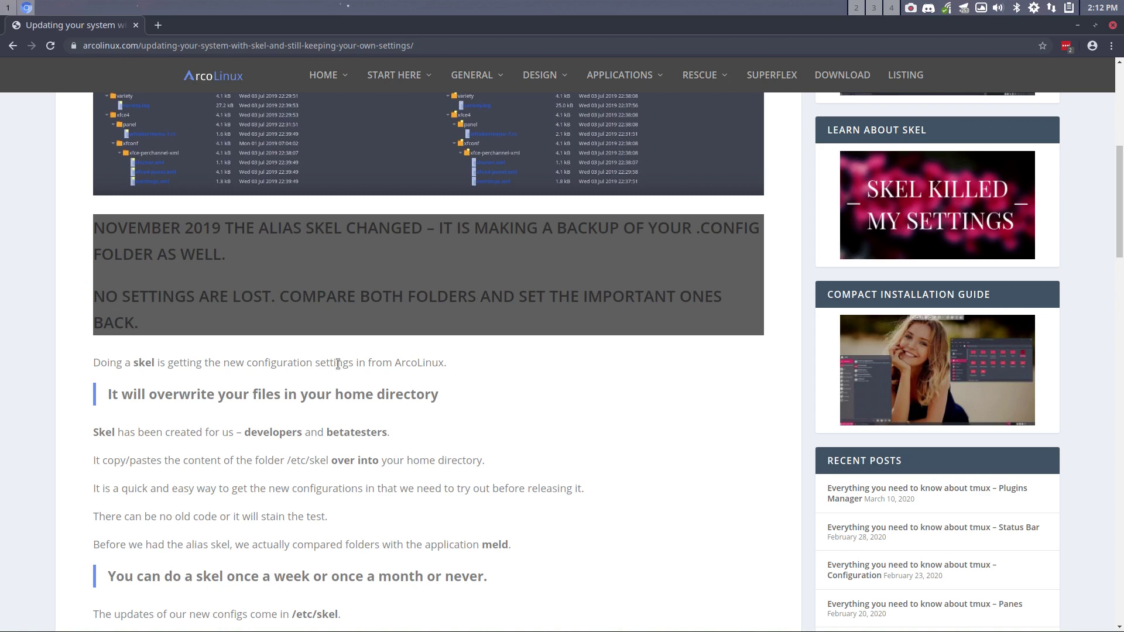
pyautogui.doubleClick(276, 432)
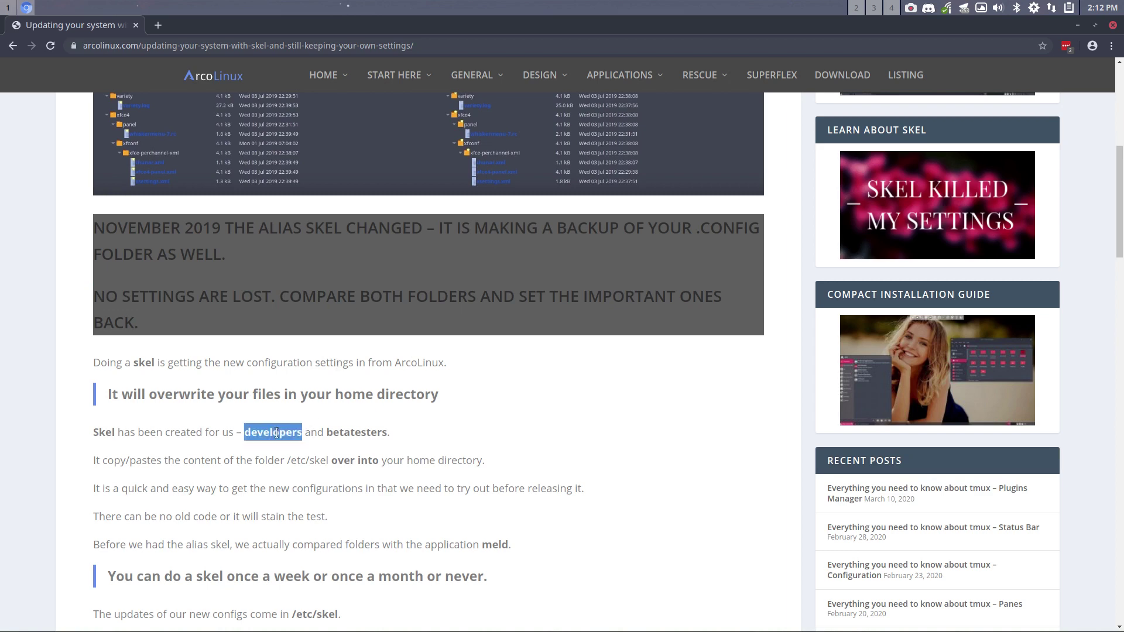
pyautogui.doubleClick(347, 432)
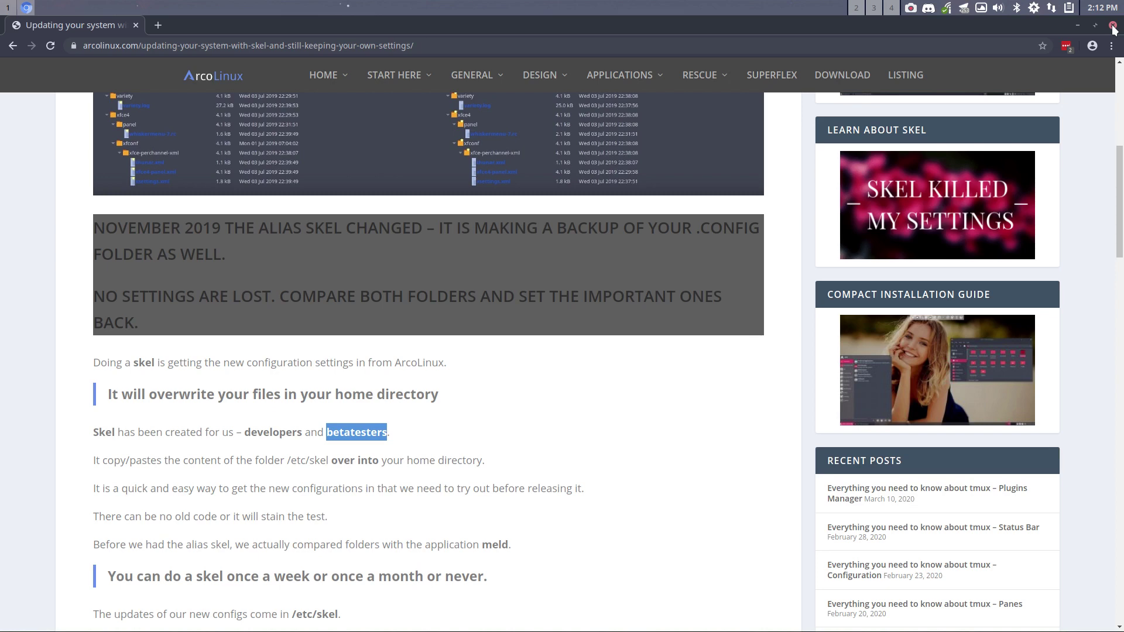
pyautogui.click(1077, 26)
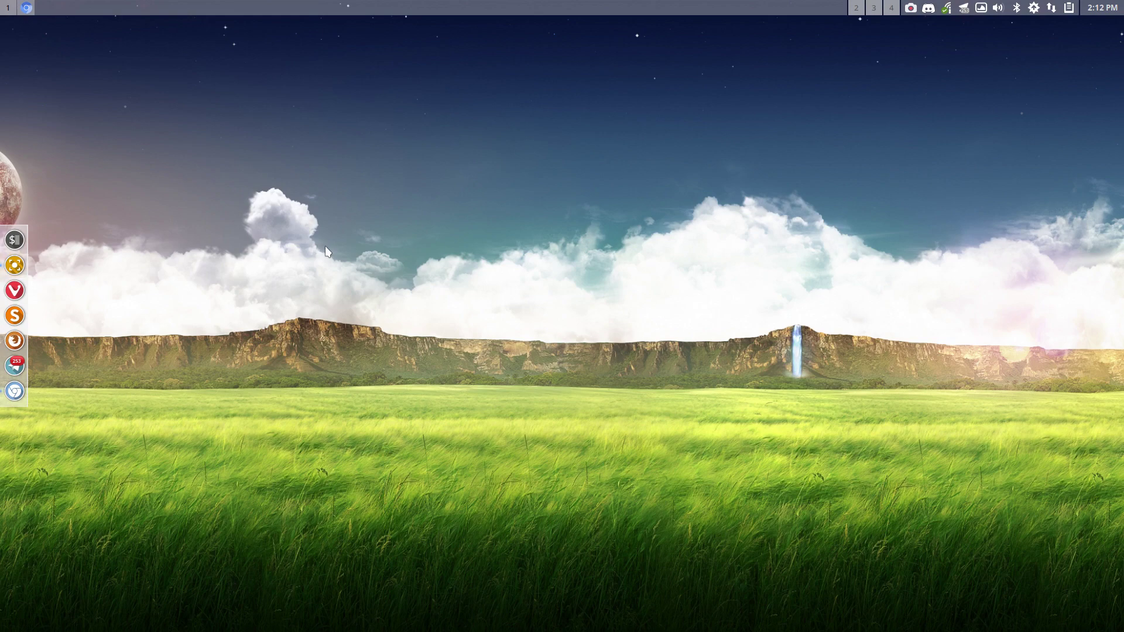
# Open Thunar, center its window, and browse from the file system root through /etc into skel
pyautogui.press('super+shift+Return')
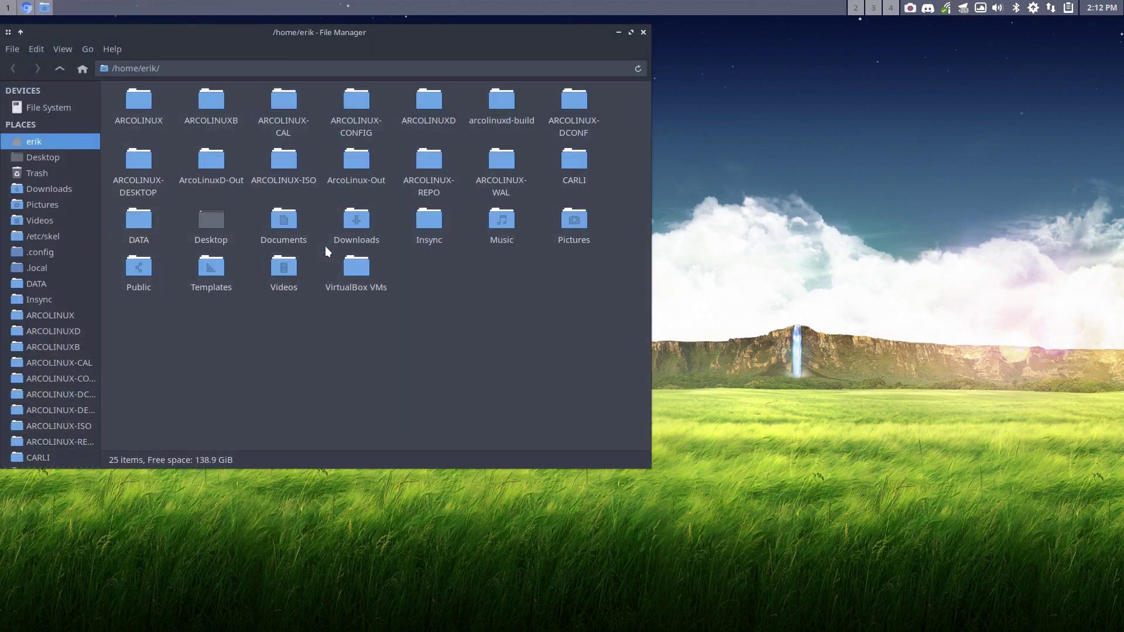
pyautogui.moveTo(352, 34); pyautogui.dragTo(655, 69)
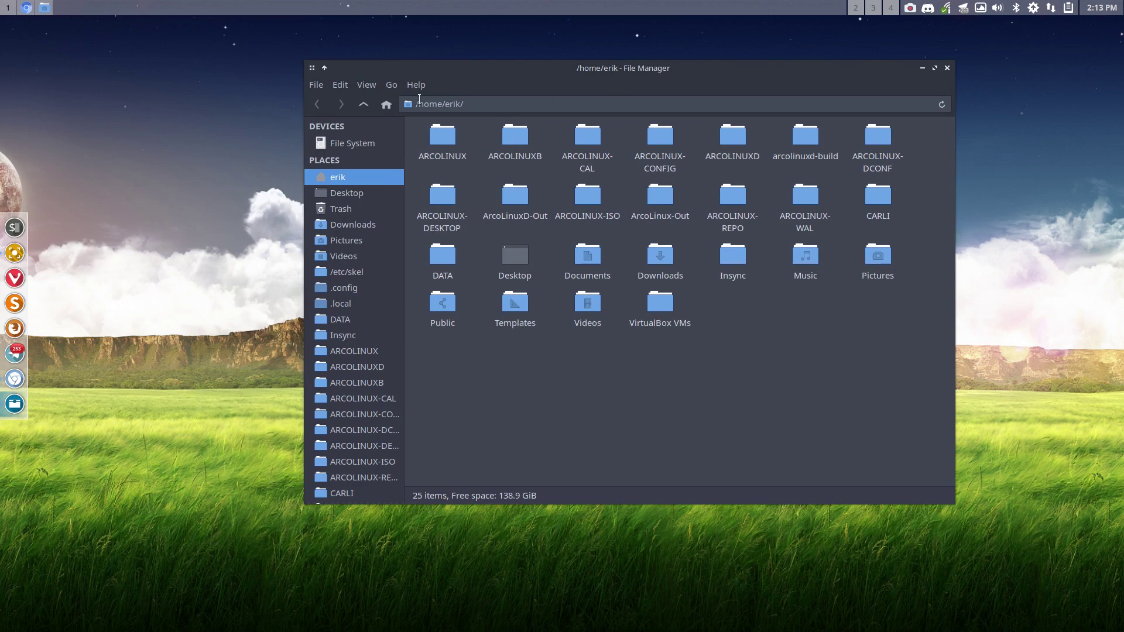
pyautogui.click(354, 144)
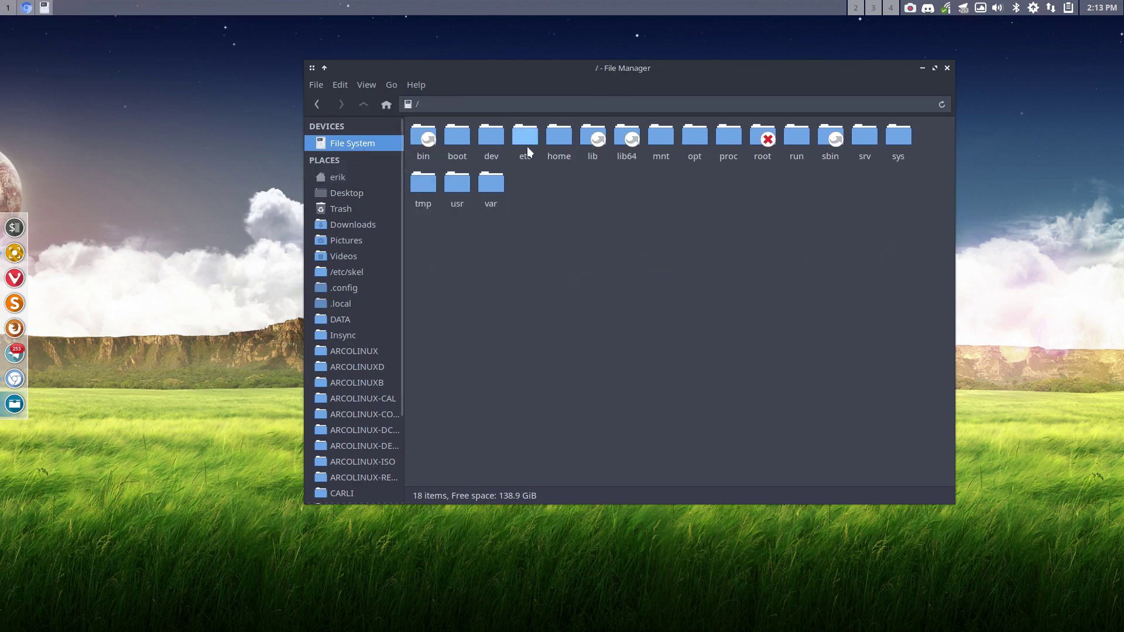
pyautogui.doubleClick(527, 147)
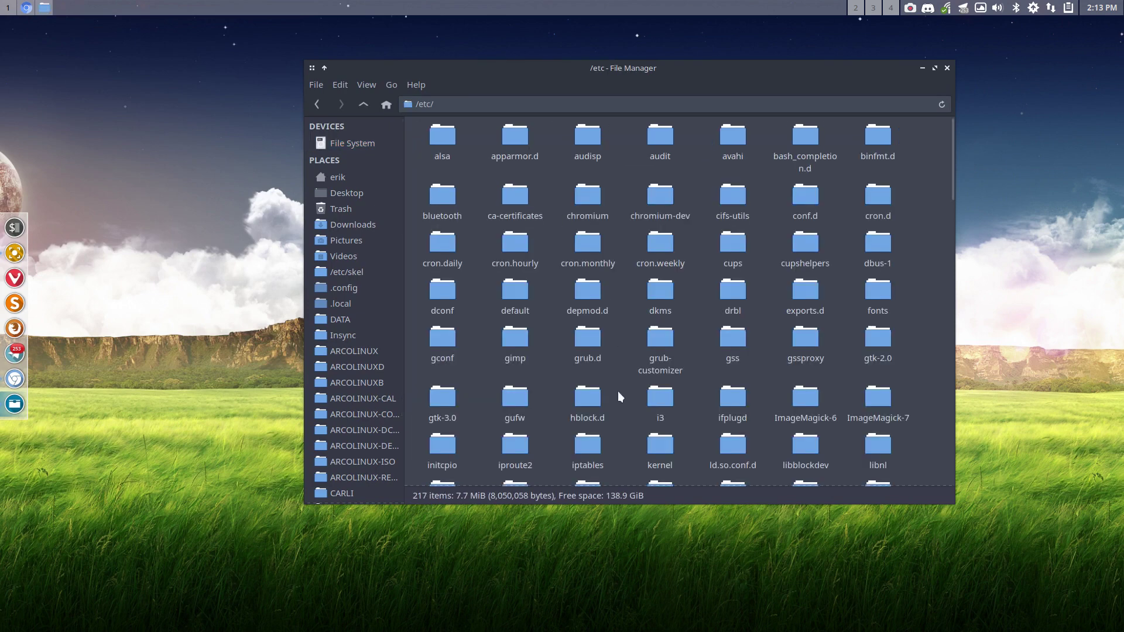
pyautogui.scroll(-3, 619, 393)
pyautogui.scroll(-2, 618, 397)
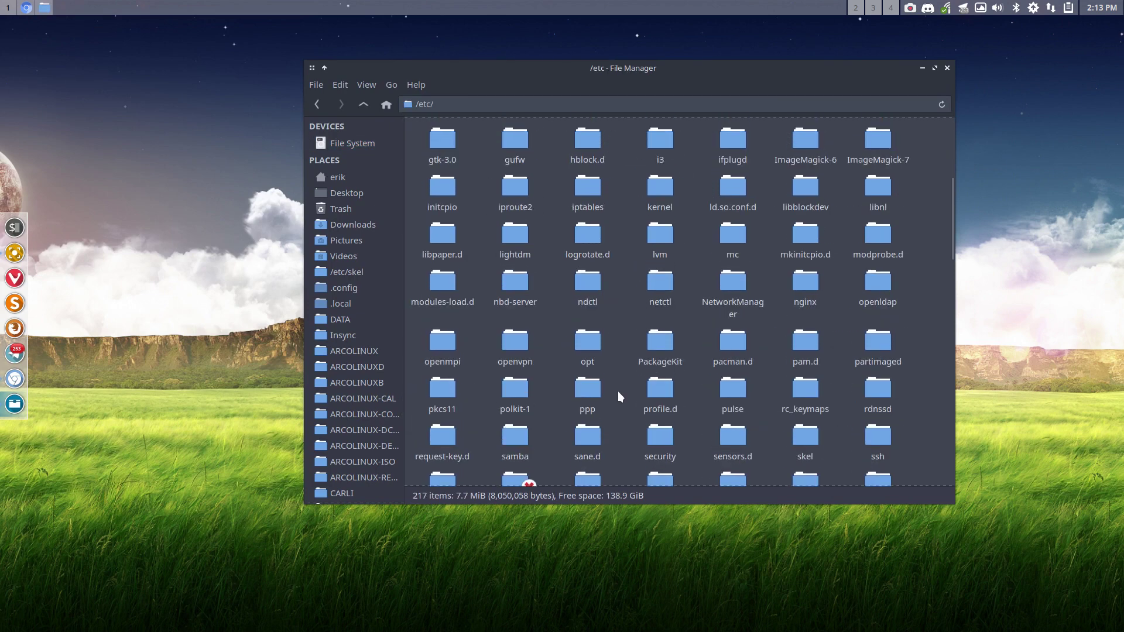
pyautogui.scroll(-1, 619, 397)
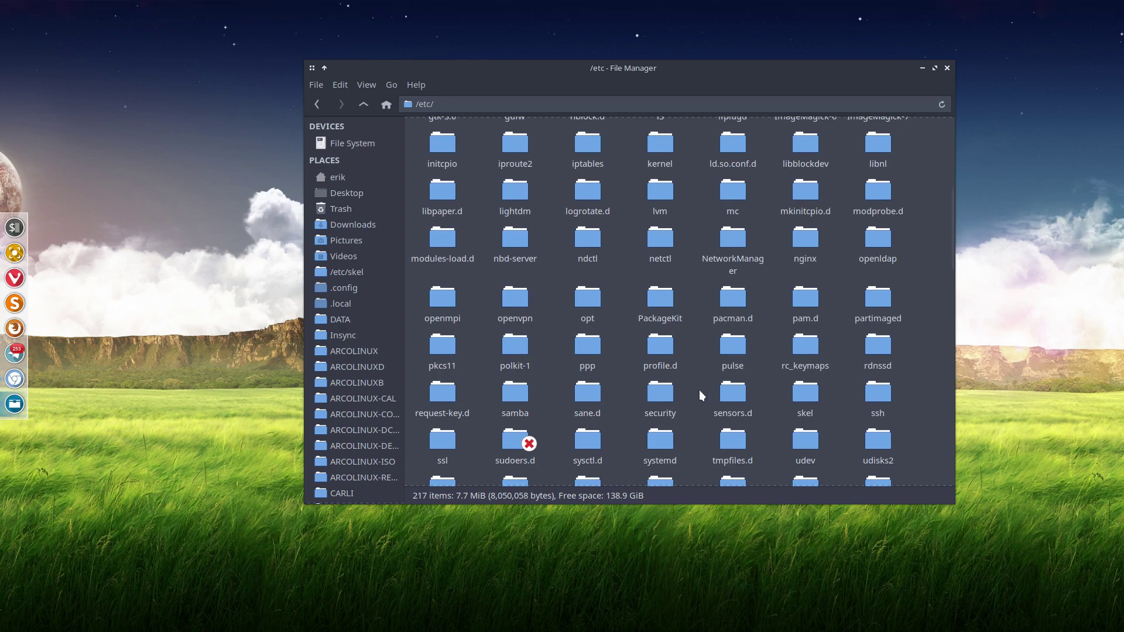
pyautogui.doubleClick(807, 395)
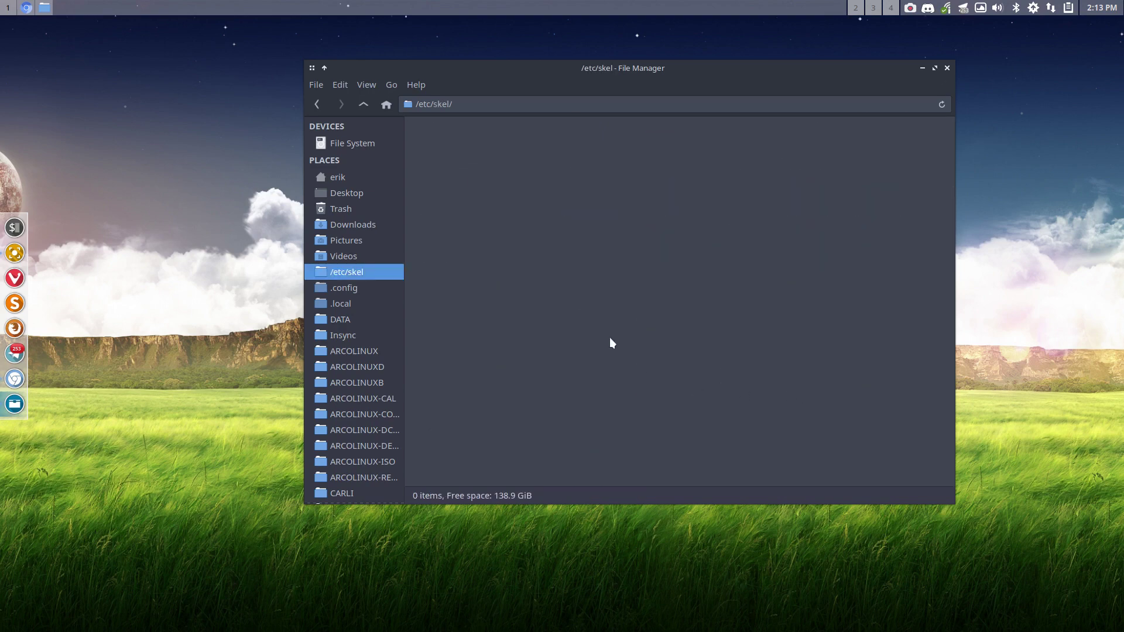
pyautogui.moveTo(426, 235); pyautogui.dragTo(922, 136)
pyautogui.moveTo(669, 70); pyautogui.dragTo(502, 43)
pyautogui.click(423, 225)
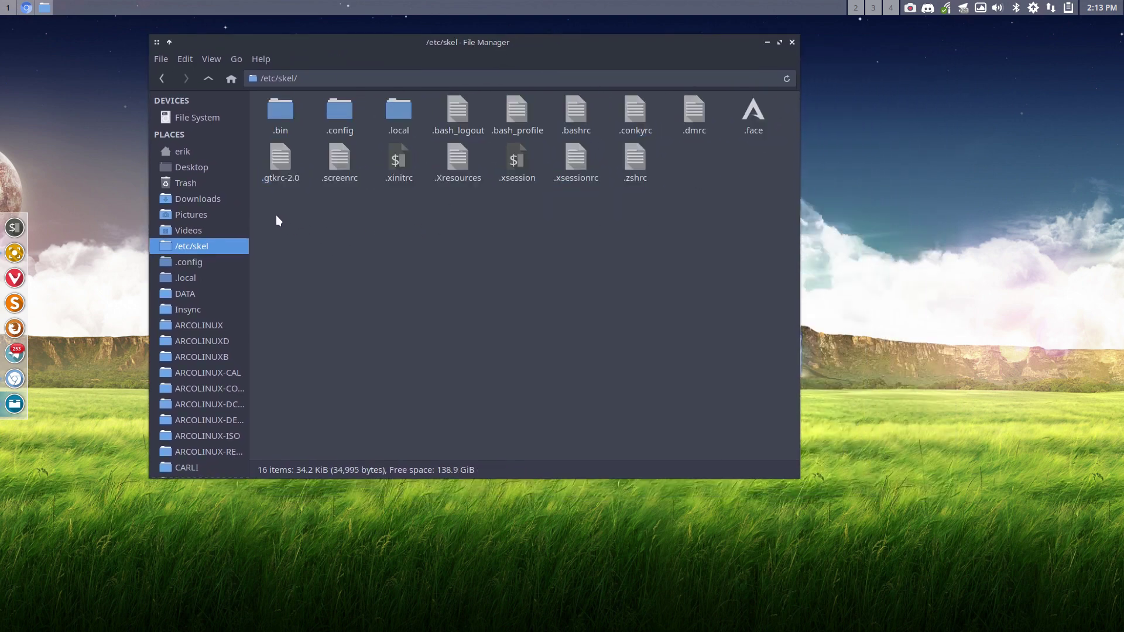
pyautogui.moveTo(276, 216); pyautogui.dragTo(779, 97)
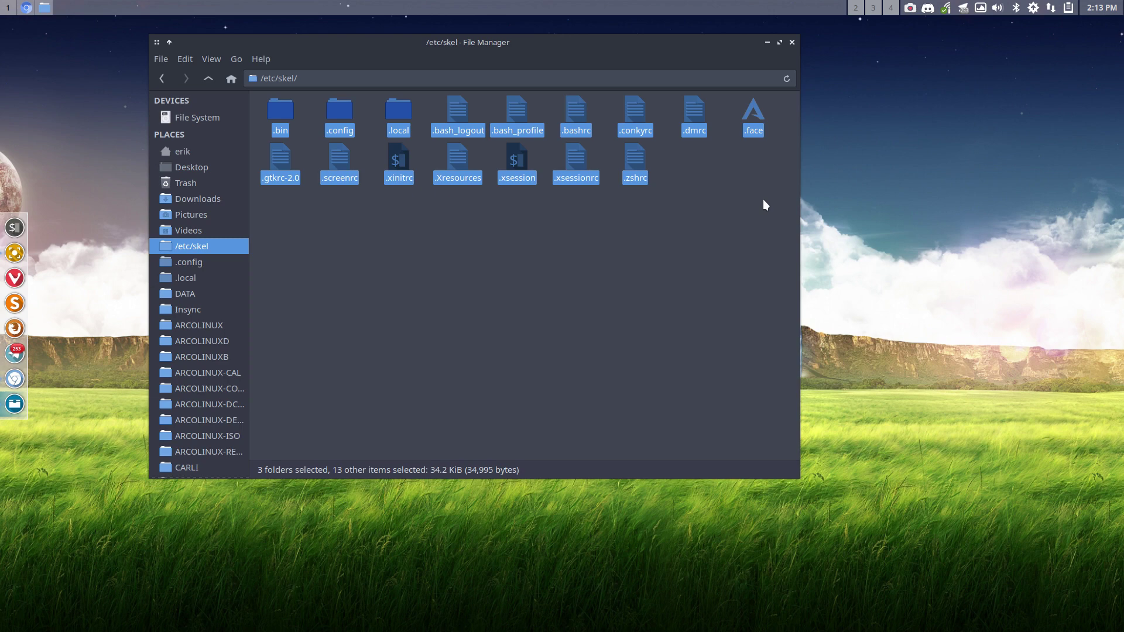
pyautogui.click(582, 114)
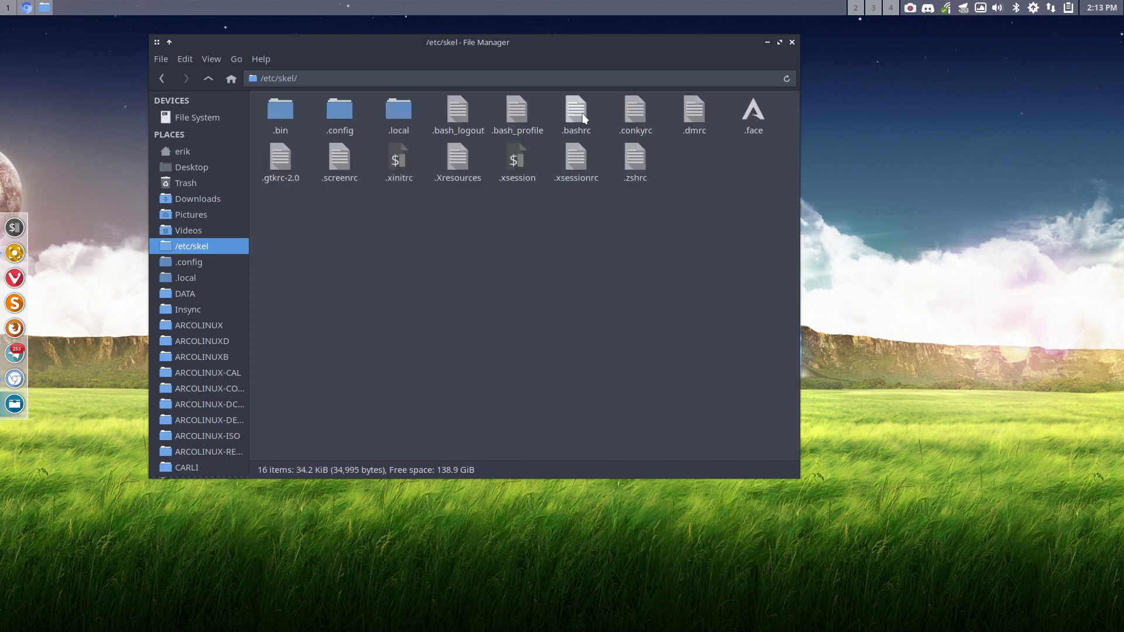
pyautogui.click(637, 163)
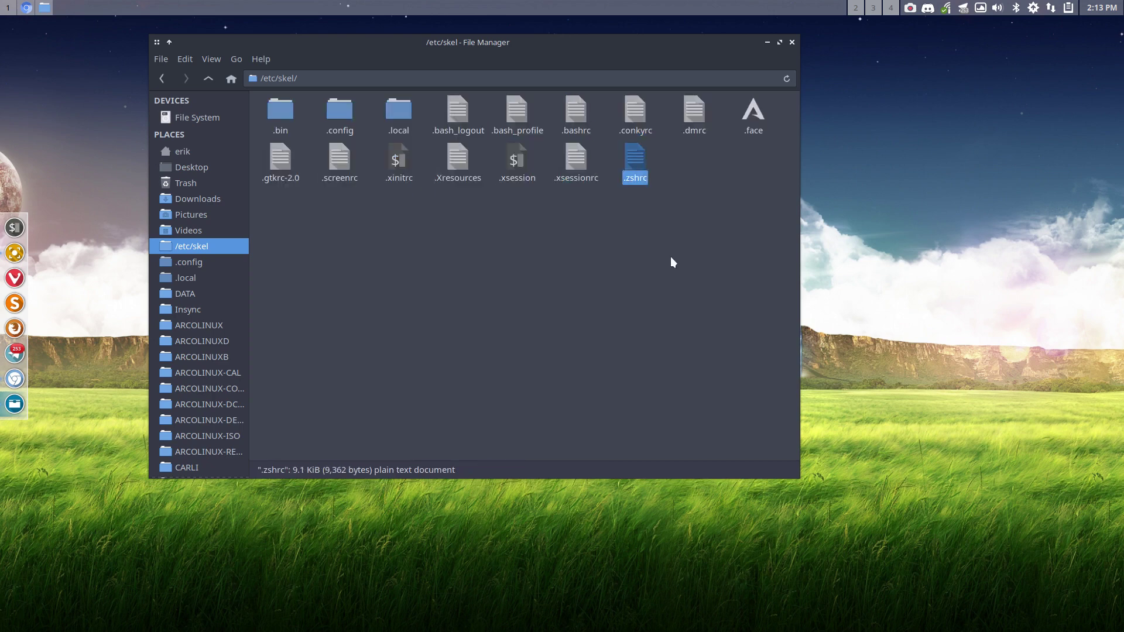
pyautogui.moveTo(476, 42); pyautogui.dragTo(354, 40)
# Open a terminal in /etc/skel and tile it on the right half, with Thunar on the left
pyautogui.rightClick(433, 253)
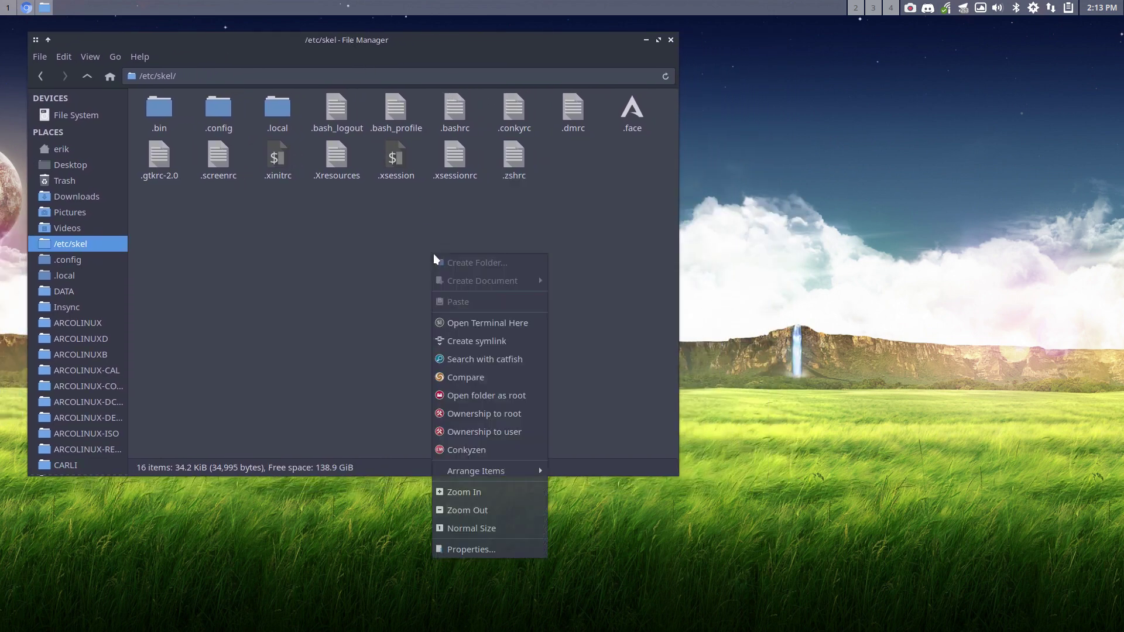
pyautogui.click(519, 320)
pyautogui.moveTo(676, 197); pyautogui.dragTo(1055, 246)
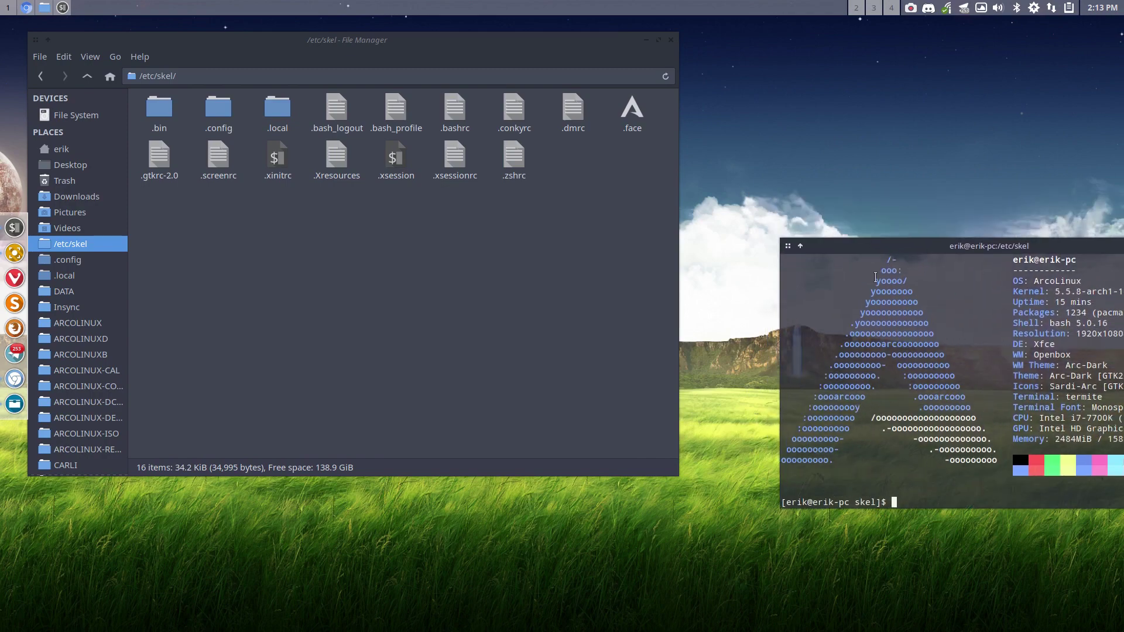
pyautogui.press('super+Right')
pyautogui.click(458, 338)
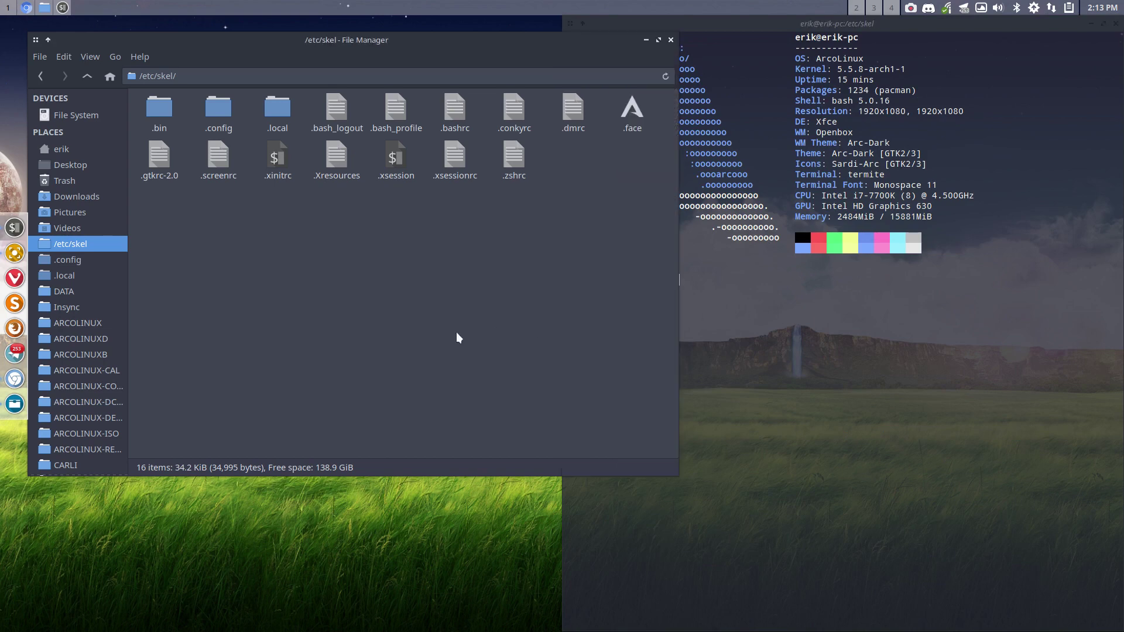
pyautogui.press('super+Left')
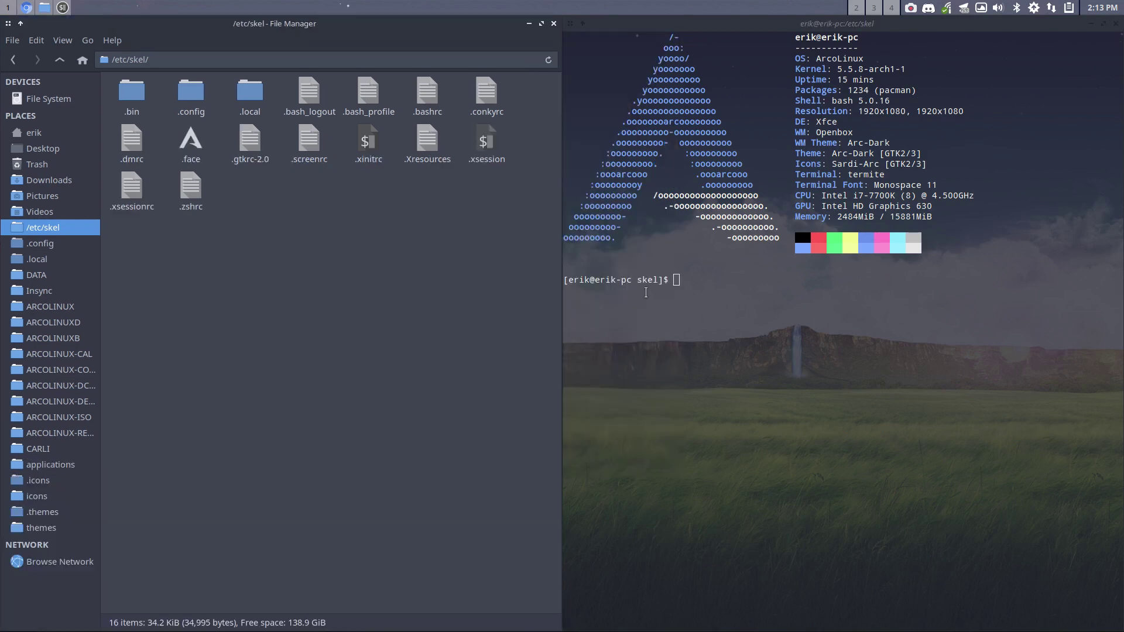
# Run 'sudo pacman -R arcolinux-bin-git', enter the password and confirm the removal
pyautogui.click(757, 282)
pyautogui.write('sudo ')
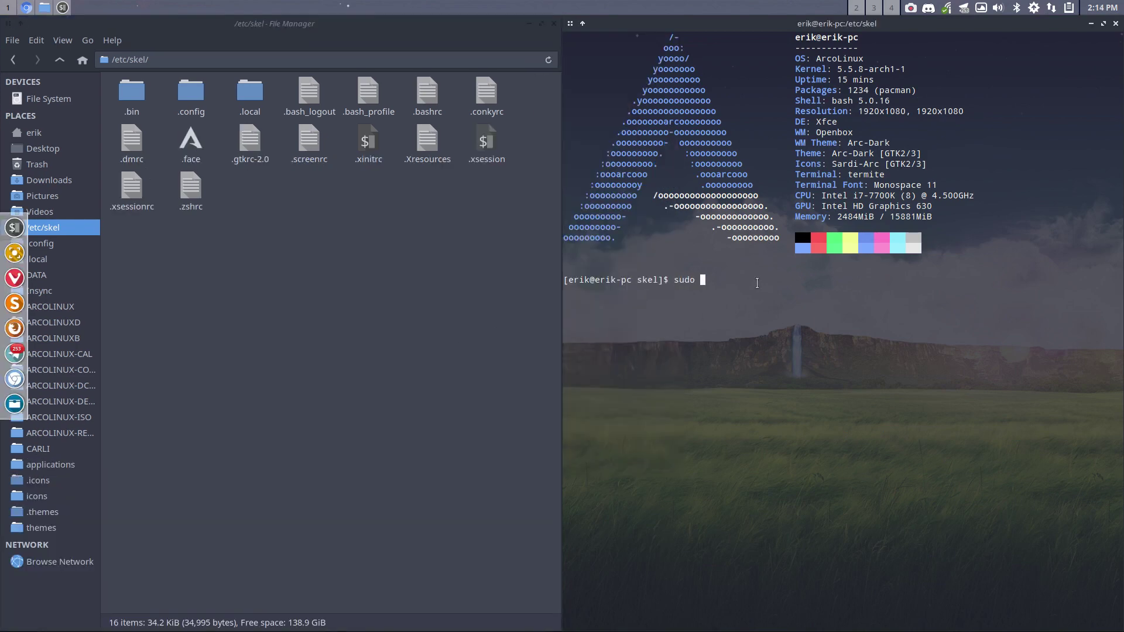
pyautogui.write('pacman -R arcolinux-bin-git')
pyautogui.press('Return')
pyautogui.press('Return')
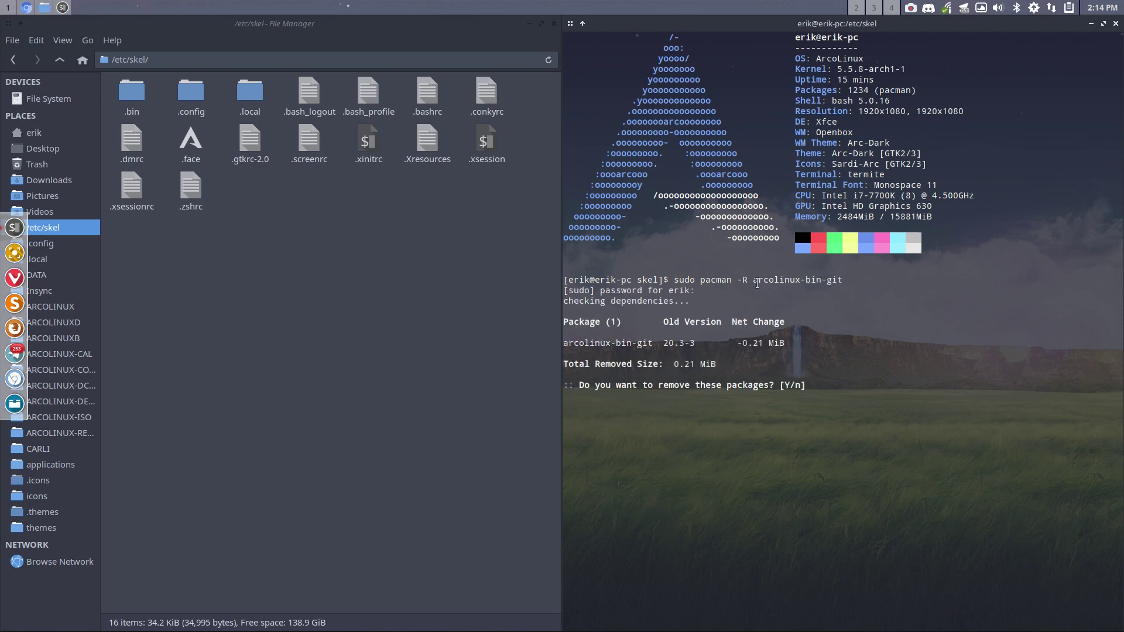
pyautogui.write('y')
pyautogui.press('Return')
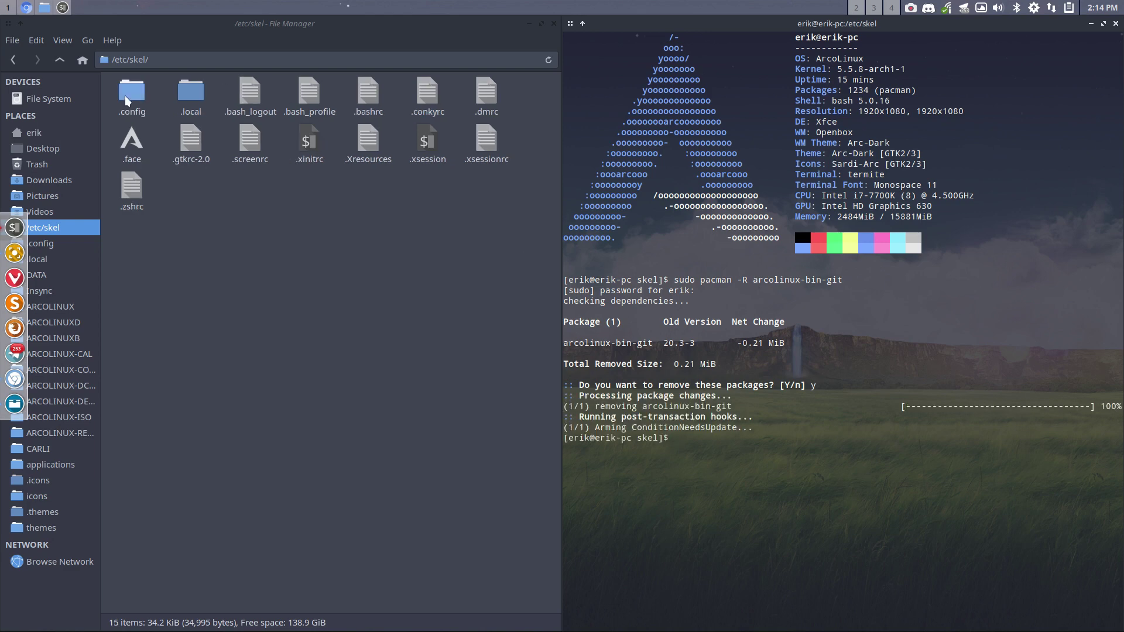
# Look inside /etc/skel/.config in Thunar and return to /etc/skel
pyautogui.click(110, 96)
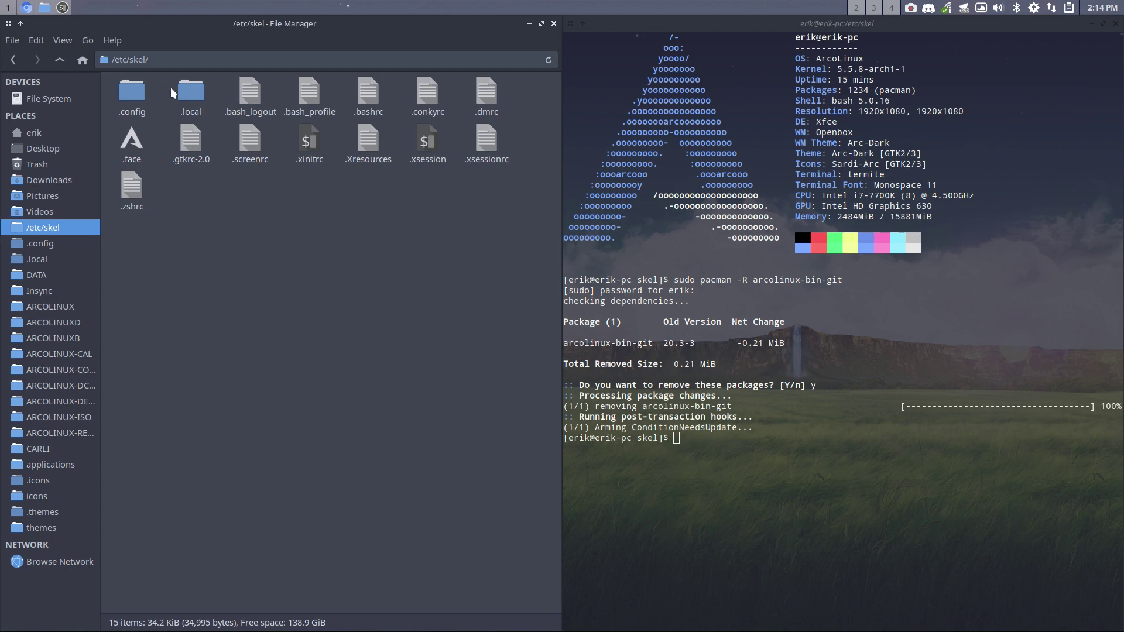
pyautogui.doubleClick(134, 85)
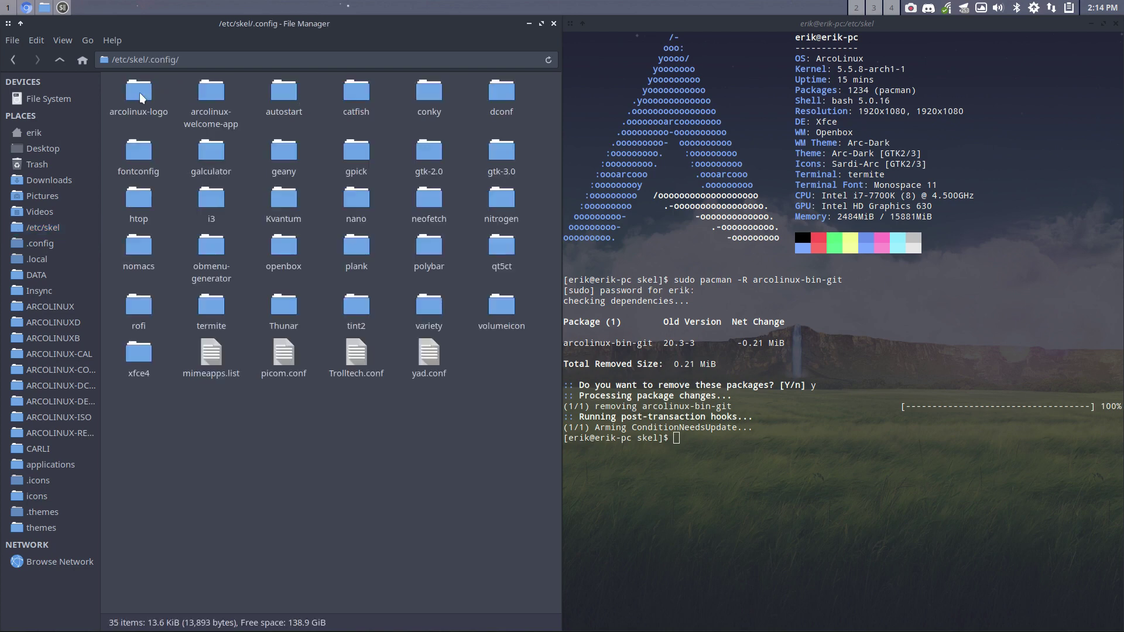
pyautogui.click(59, 59)
pyautogui.click(694, 441)
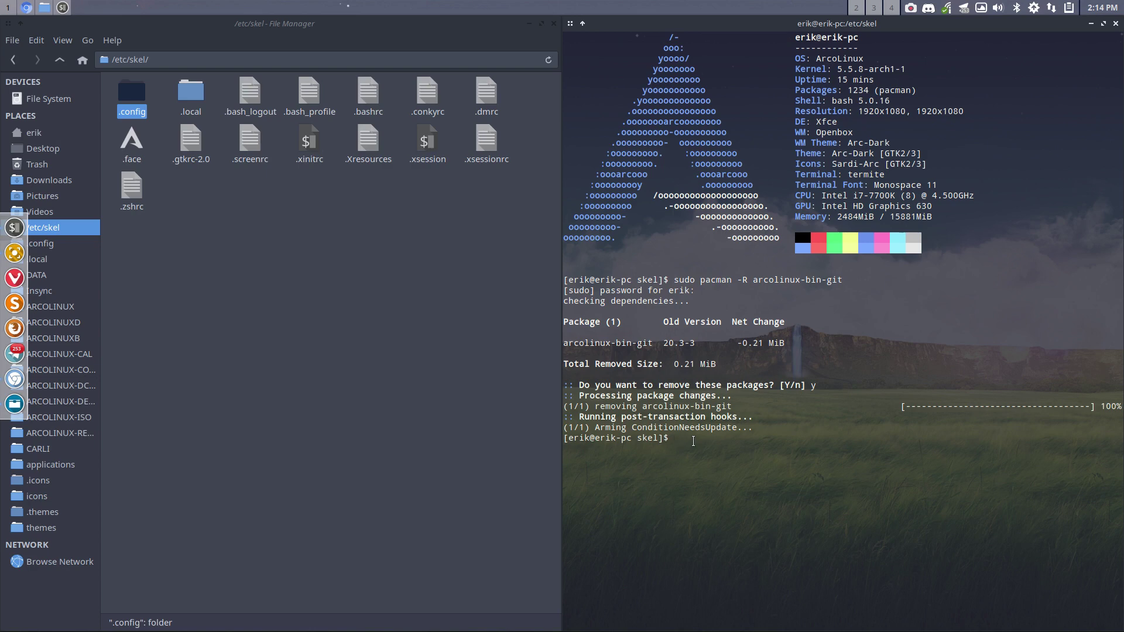
# Type 'sudo pacman -R' naming arcolinux-local-applications-git and arcolinux-local-xfce4-git using Tab completion
pyautogui.write('sudo p')
pyautogui.press('BackSpace')
pyautogui.press('BackSpace')
pyautogui.press('BackSpace')
pyautogui.press('BackSpace')
pyautogui.press('BackSpace')
pyautogui.write('udo ')
pyautogui.write('arco')
pyautogui.press('BackSpace')
pyautogui.press('BackSpace')
pyautogui.press('BackSpace')
pyautogui.press('BackSpace')
pyautogui.write('pacman -R arcolinux-lo')
pyautogui.press('Tab')
pyautogui.press('Tab')
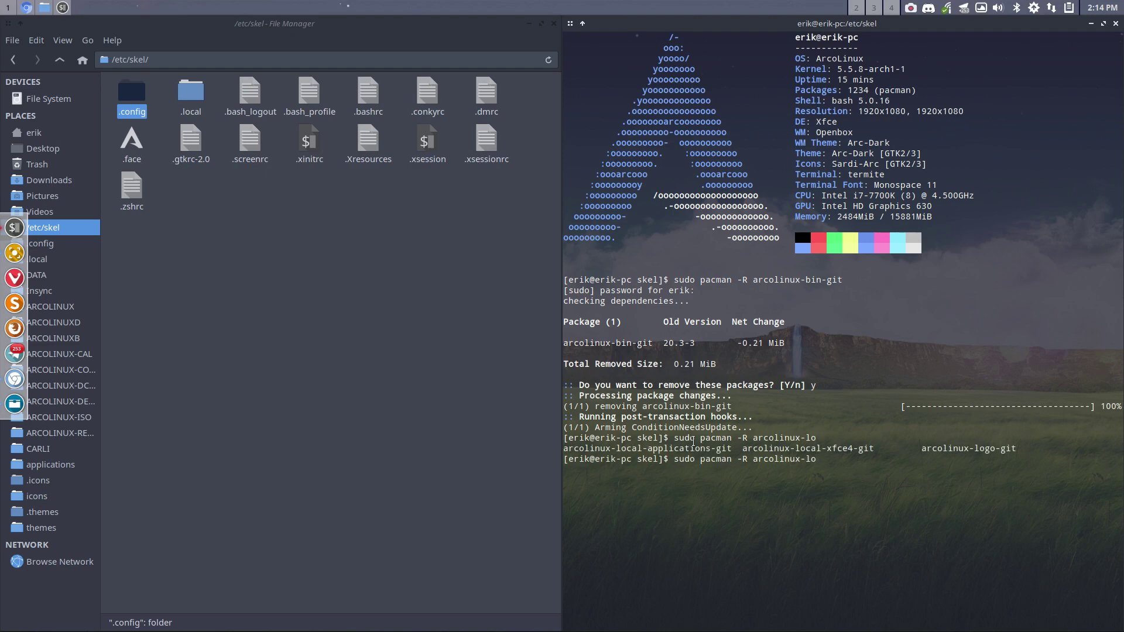
pyautogui.write('cal-ap')
pyautogui.press('Tab')
pyautogui.write('arcolinux-local-x')
pyautogui.press('Tab')
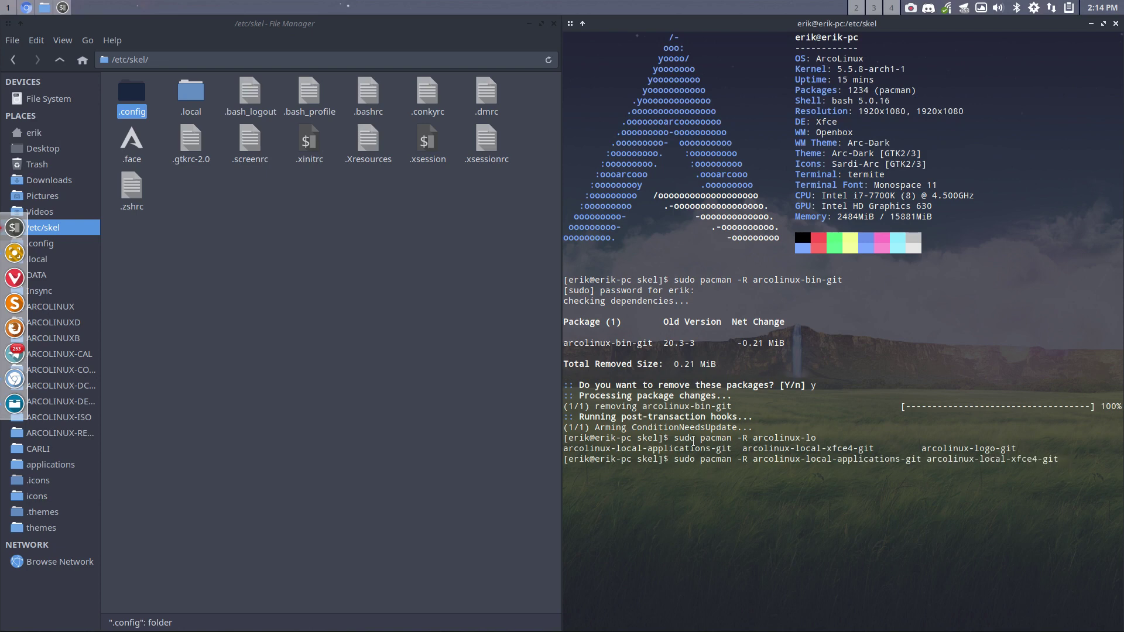
# Check the .local/share folder, then run the two-package removal and confirm with y
pyautogui.doubleClick(191, 91)
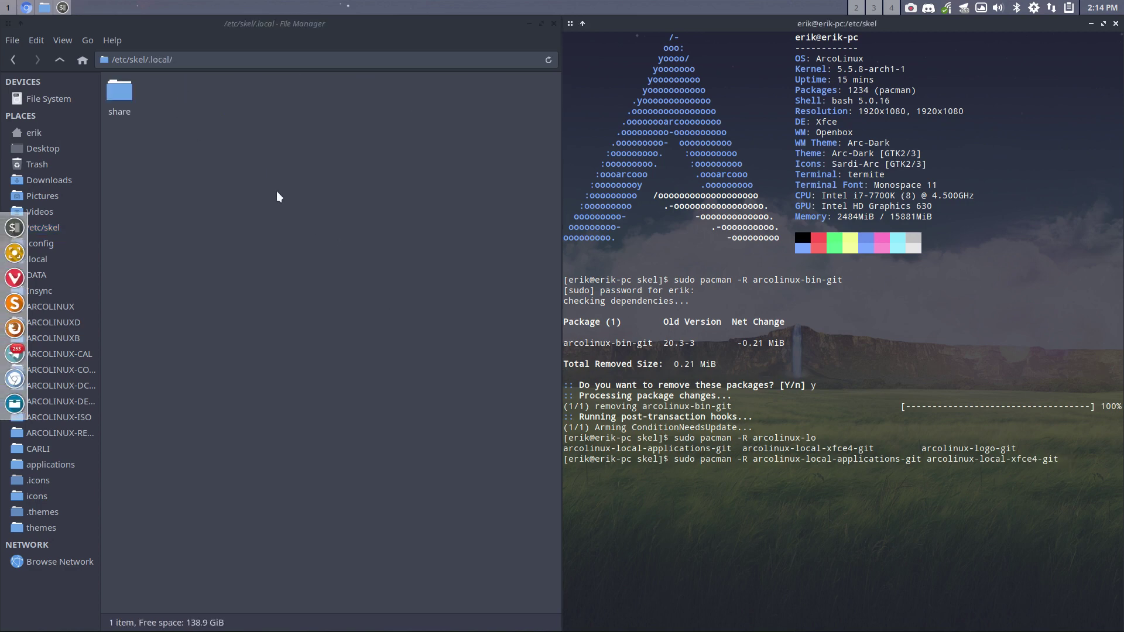
pyautogui.doubleClick(128, 94)
pyautogui.click(726, 376)
pyautogui.press('Return')
pyautogui.write('y')
pyautogui.press('Return')
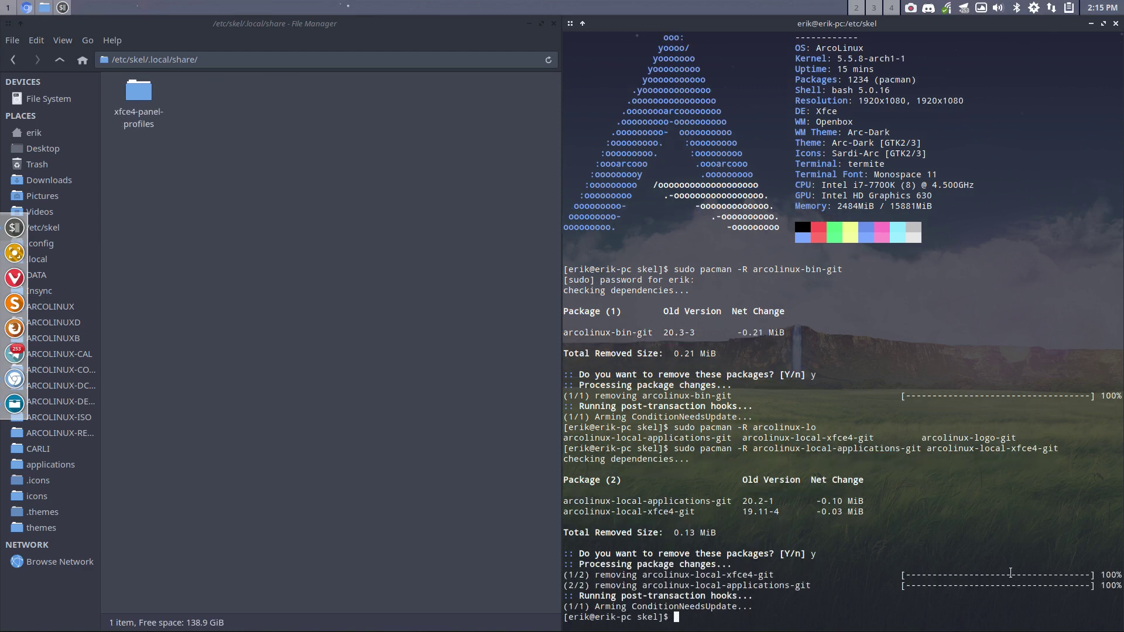
# Remove arcolinux-xfce4-panel-profiles-git with sudo pacman -R and confirm
pyautogui.write('sudo pacman -R arcolinux-xfce')
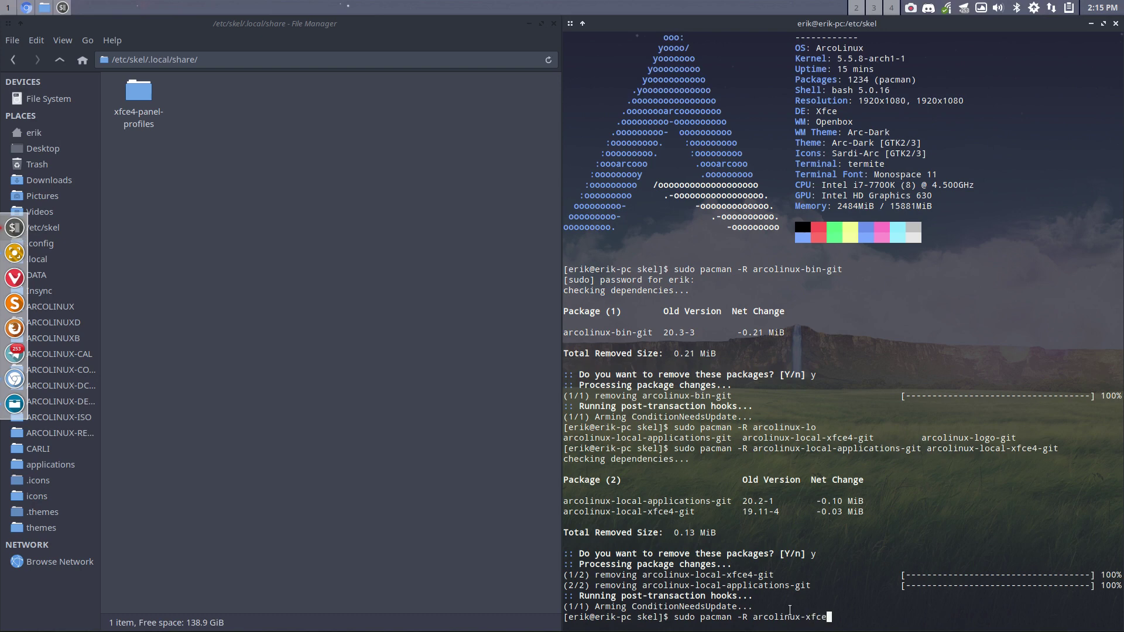
pyautogui.press('Tab')
pyautogui.press('Tab')
pyautogui.write('-p')
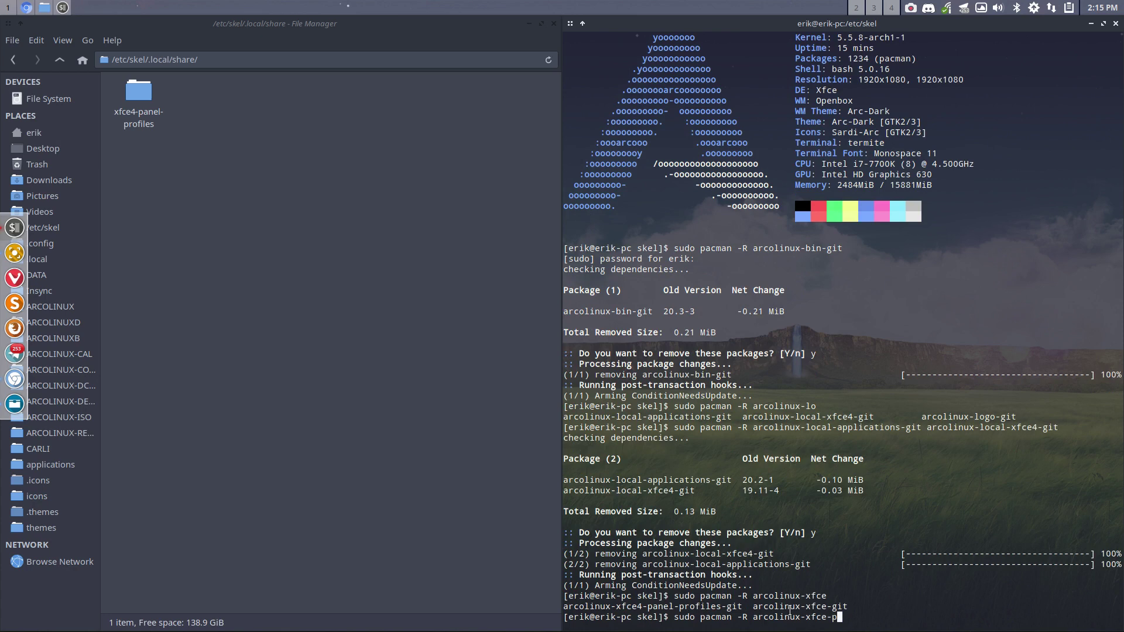
pyautogui.press('BackSpace')
pyautogui.press('BackSpace')
pyautogui.write('4')
pyautogui.press('Tab')
pyautogui.press('Return')
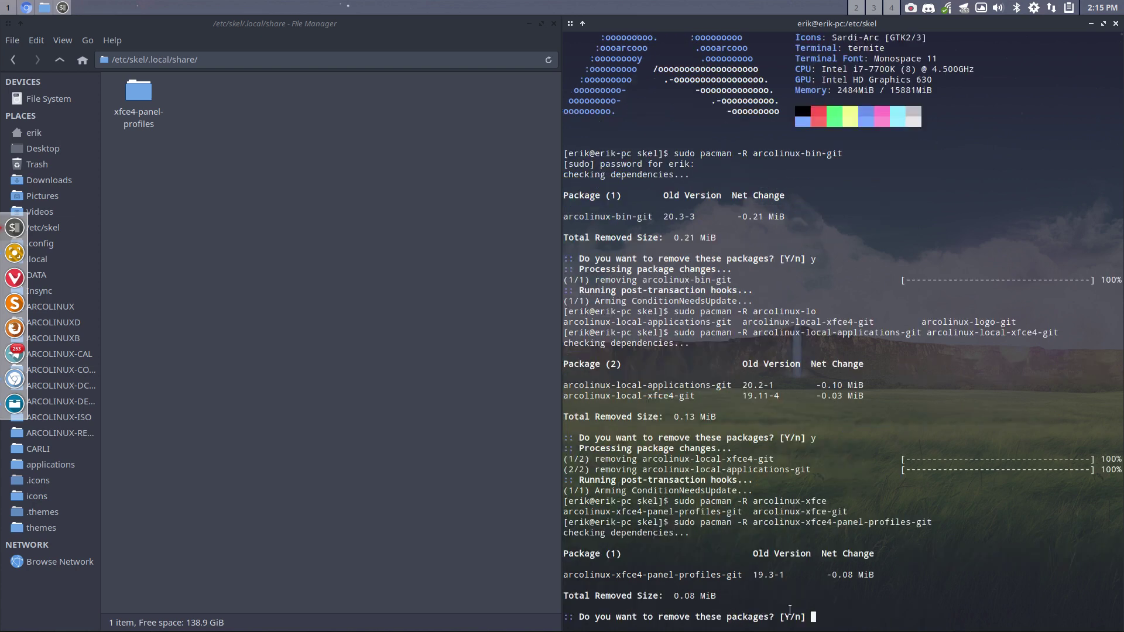
pyautogui.press('Return')
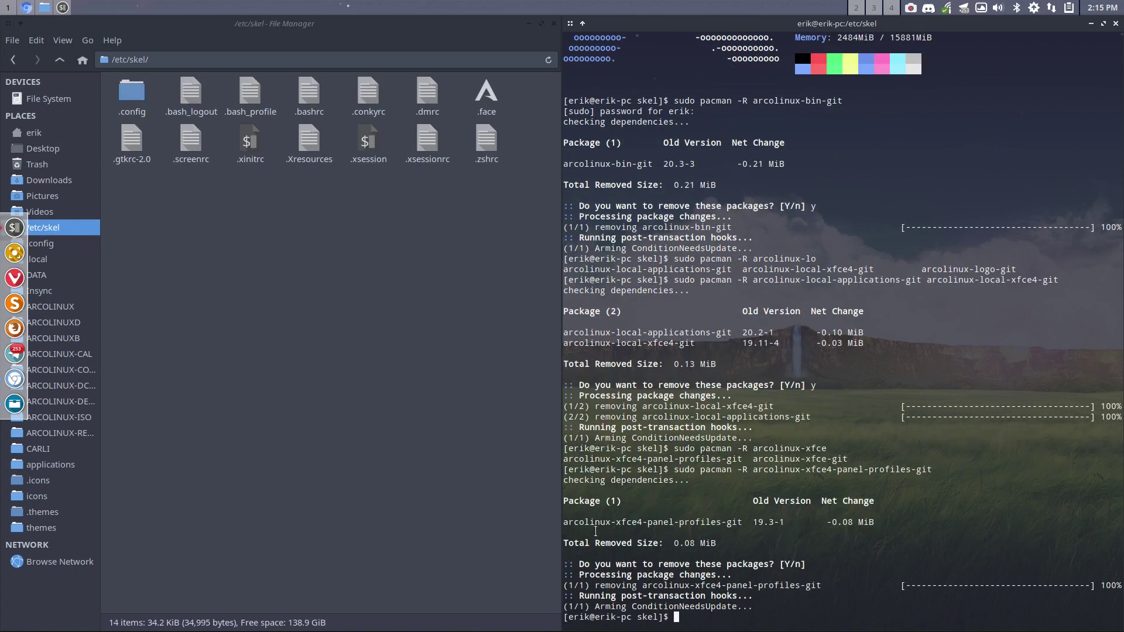
# Remove arcolinux-root-git with 'sudo pacman -R' and confirm with y
pyautogui.click(293, 237)
pyautogui.click(643, 554)
pyautogui.write('sduo p')
pyautogui.press('BackSpace')
pyautogui.press('BackSpace')
pyautogui.press('BackSpace')
pyautogui.press('BackSpace')
pyautogui.press('BackSpace')
pyautogui.write('udo pacman -R arcolinux-root-git')
pyautogui.press('Return')
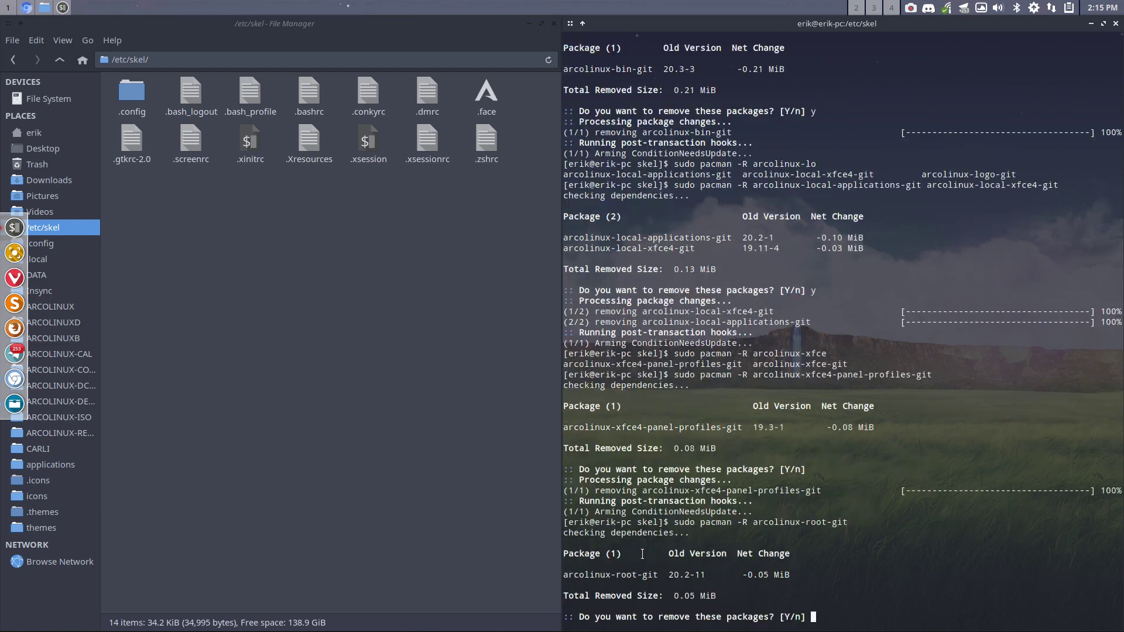
pyautogui.write('y')
pyautogui.press('Return')
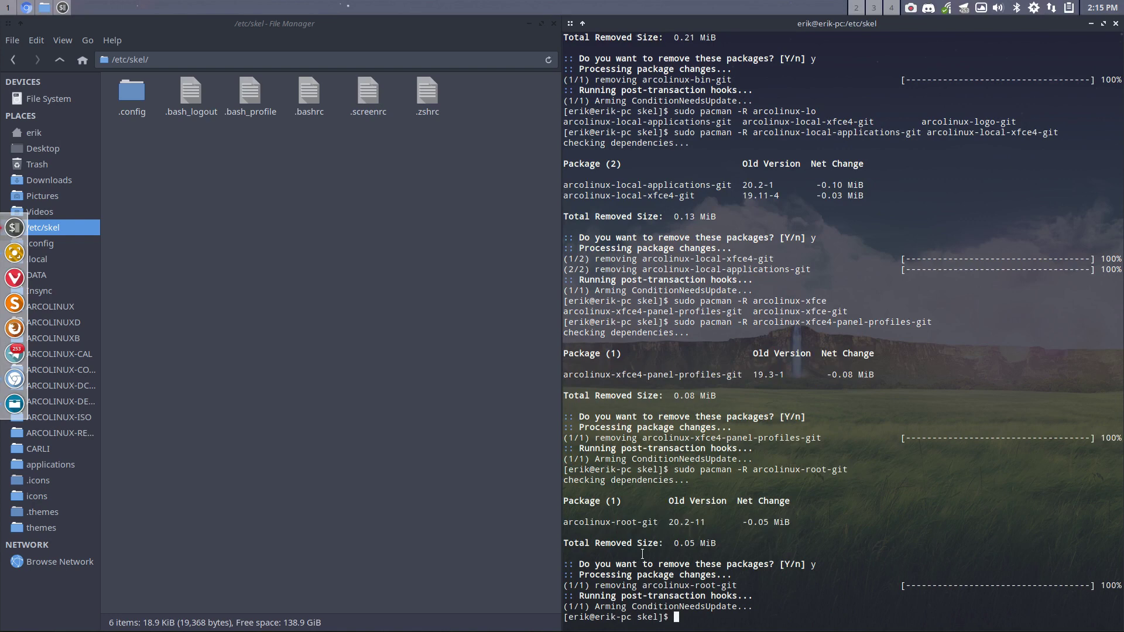
# Remove arcolinux-zsh-git by editing the previous command, then select the three bash dotfiles in Thunar
pyautogui.press('Up')
pyautogui.press('BackSpace')
pyautogui.press('BackSpace')
pyautogui.press('BackSpace')
pyautogui.press('BackSpace')
pyautogui.press('BackSpace')
pyautogui.press('BackSpace')
pyautogui.press('BackSpace')
pyautogui.press('BackSpace')
pyautogui.write('zs')
pyautogui.press('Tab')
pyautogui.press('Return')
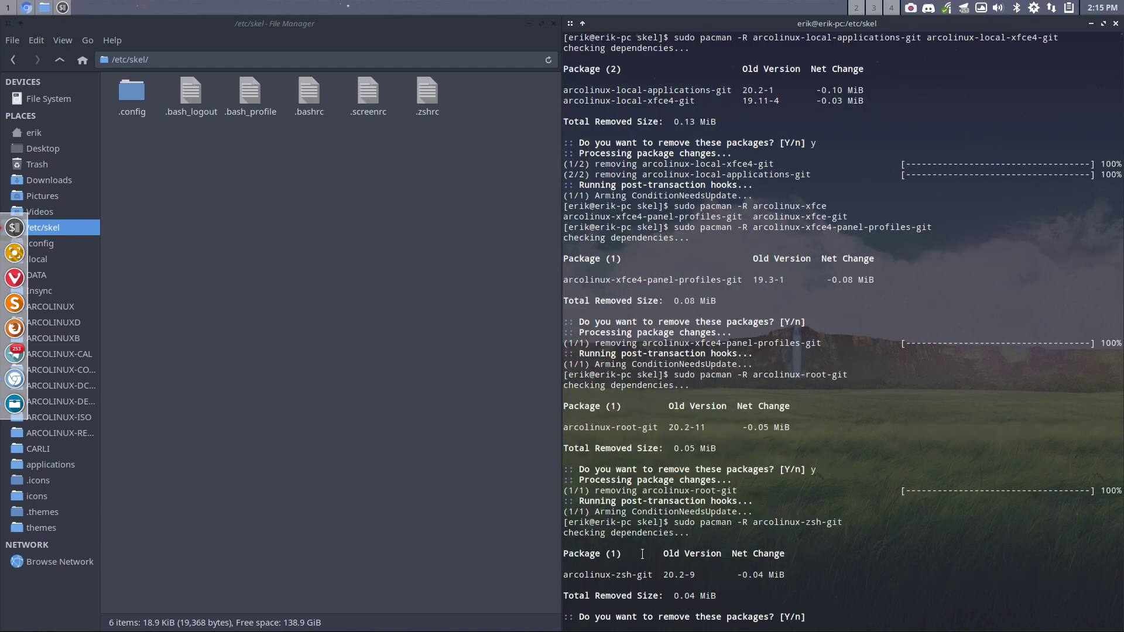
pyautogui.write('y')
pyautogui.press('Return')
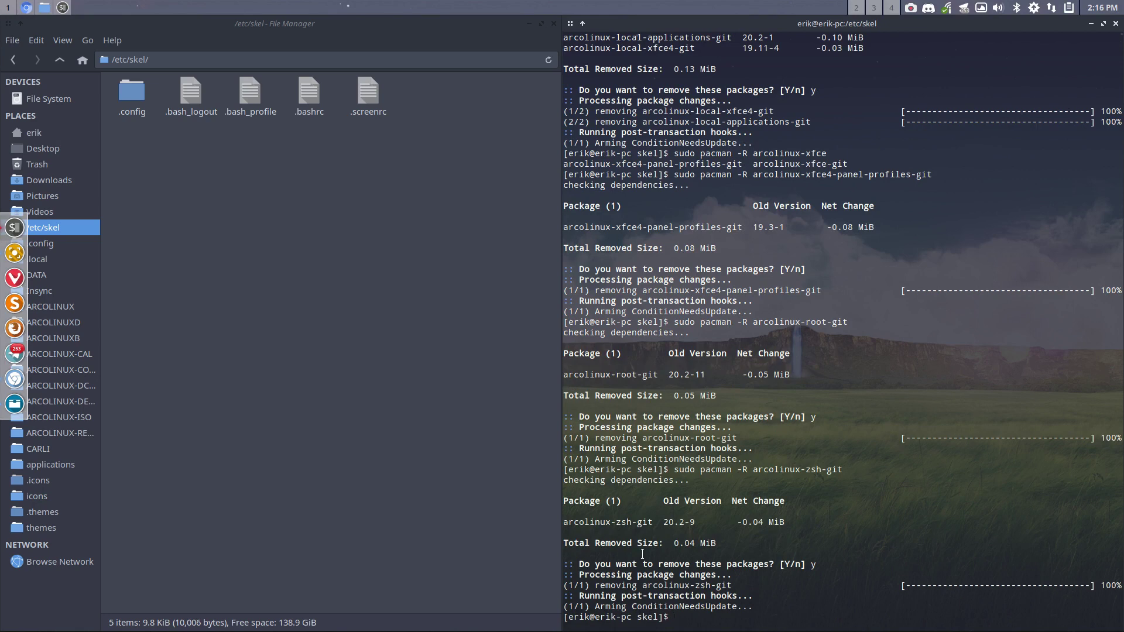
pyautogui.moveTo(183, 141); pyautogui.dragTo(317, 94)
# Open /etc/skel/.config in Thunar and remove arcolinux-xfce-git with sudo pacman -R
pyautogui.click(352, 284)
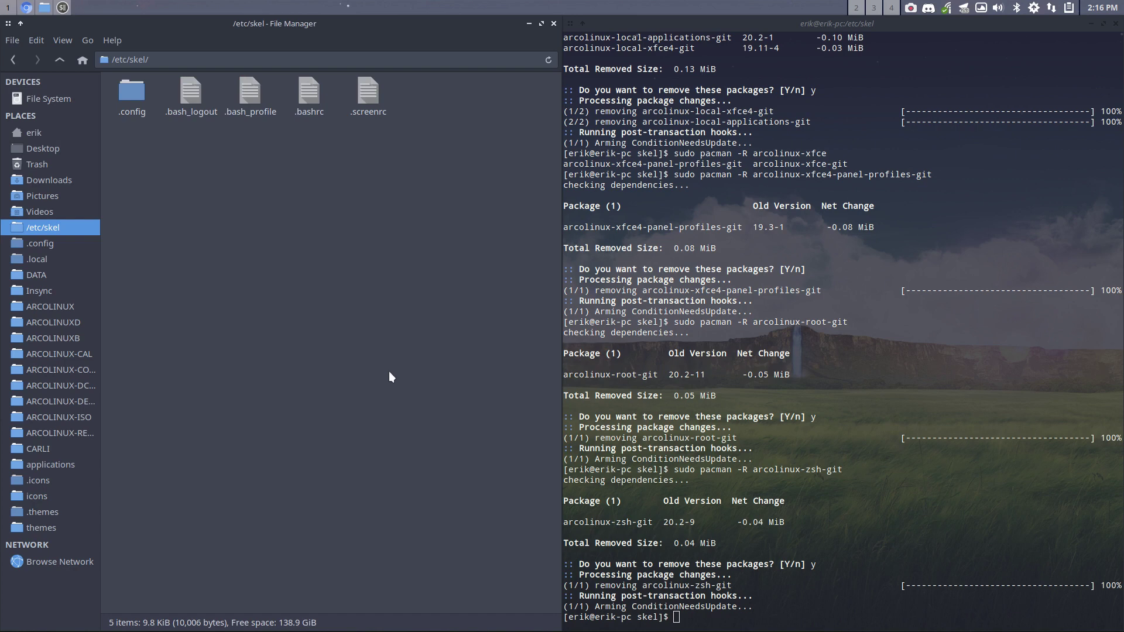
pyautogui.doubleClick(129, 93)
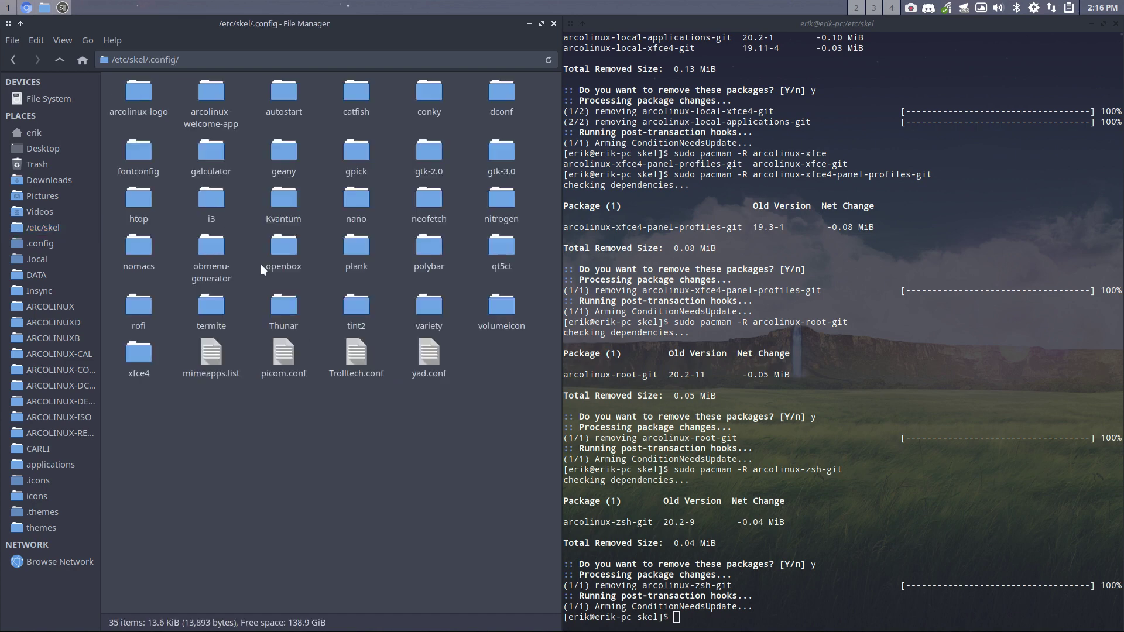
pyautogui.click(831, 584)
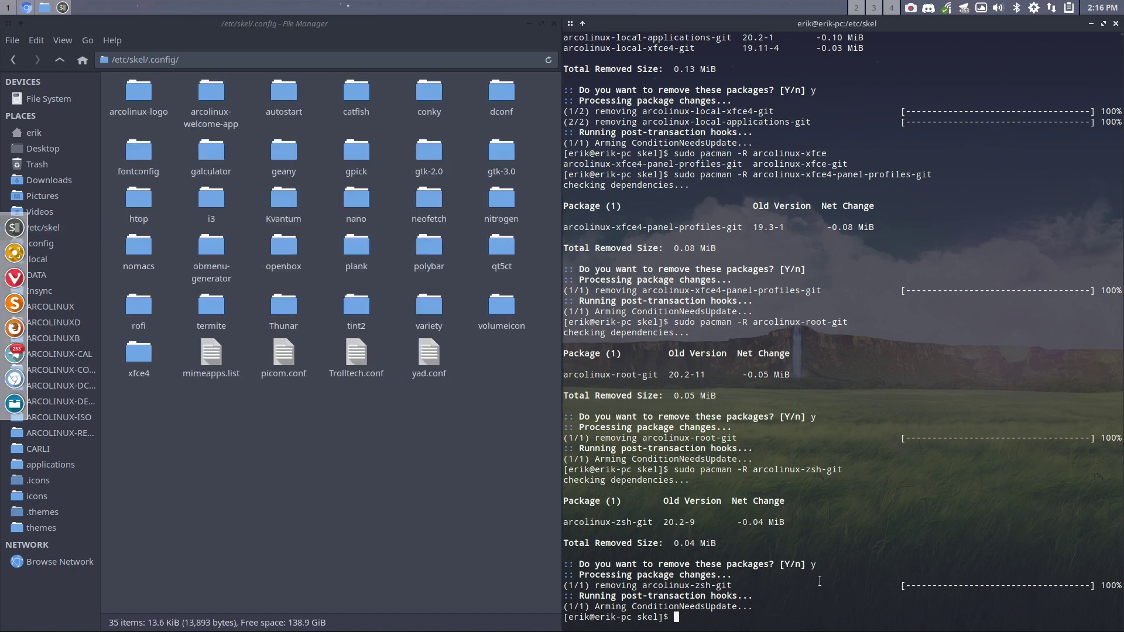
pyautogui.write('sd')
pyautogui.press('BackSpace')
pyautogui.write('udo pacman -R arcolinux-xxfce-git')
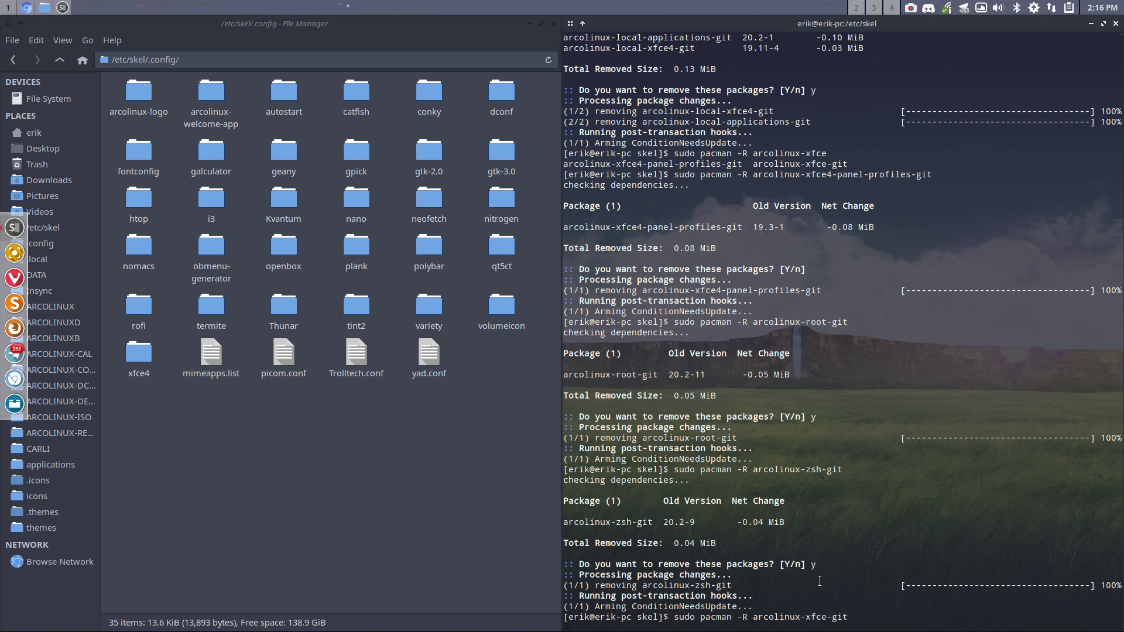
pyautogui.press('Return')
pyautogui.press('Return')
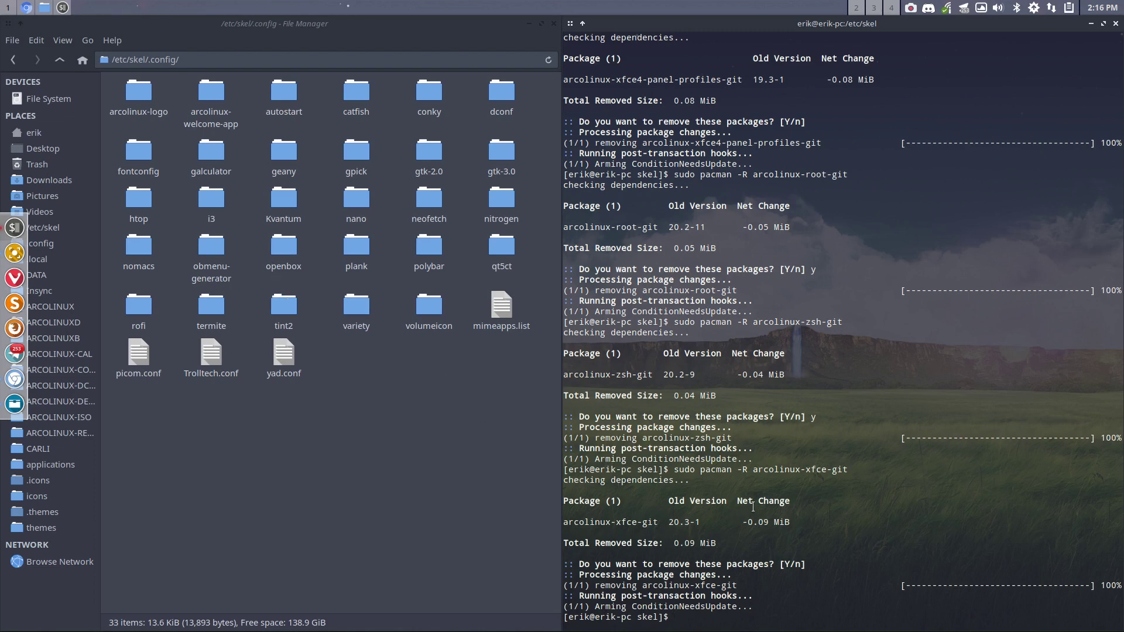
# List all remaining installed arcolinux- packages via Tab completion on the recalled command
pyautogui.press('Up')
pyautogui.press('BackSpace')
pyautogui.press('BackSpace')
pyautogui.press('BackSpace')
pyautogui.press('BackSpace')
pyautogui.press('BackSpace')
pyautogui.press('BackSpace')
pyautogui.press('BackSpace')
pyautogui.press('BackSpace')
pyautogui.press('Tab')
pyautogui.press('Tab')
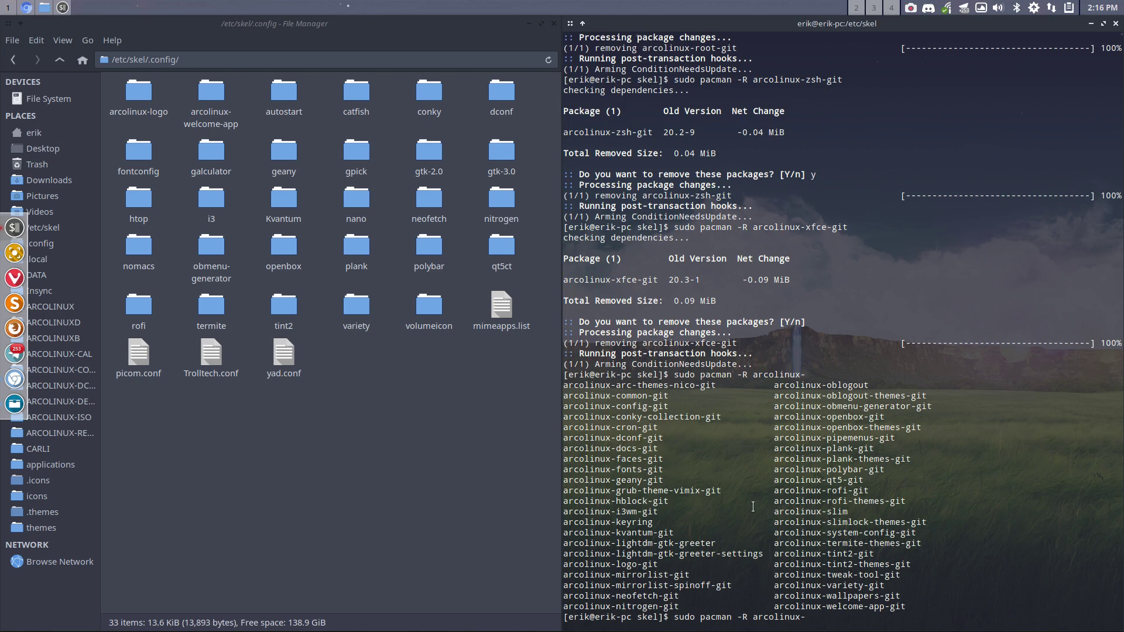
# Remove arcolinux-i3wm-git and arcolinux-geany-git with the recalled pacman command
pyautogui.write('i3')
pyautogui.press('Tab')
pyautogui.press('Return')
pyautogui.press('Return')
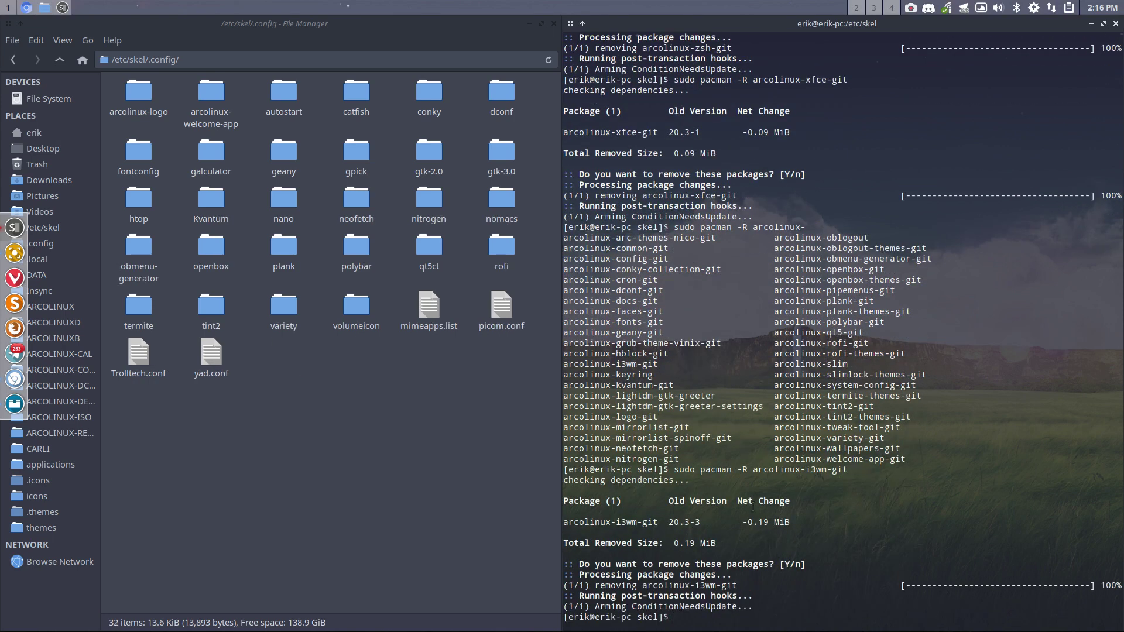
pyautogui.press('Up')
pyautogui.press('BackSpace')
pyautogui.press('BackSpace')
pyautogui.press('BackSpace')
pyautogui.press('BackSpace')
pyautogui.press('BackSpace')
pyautogui.press('BackSpace')
pyautogui.press('BackSpace')
pyautogui.press('BackSpace')
pyautogui.press('BackSpace')
pyautogui.write('ge')
pyautogui.press('Tab')
pyautogui.press('Return')
pyautogui.press('Return')
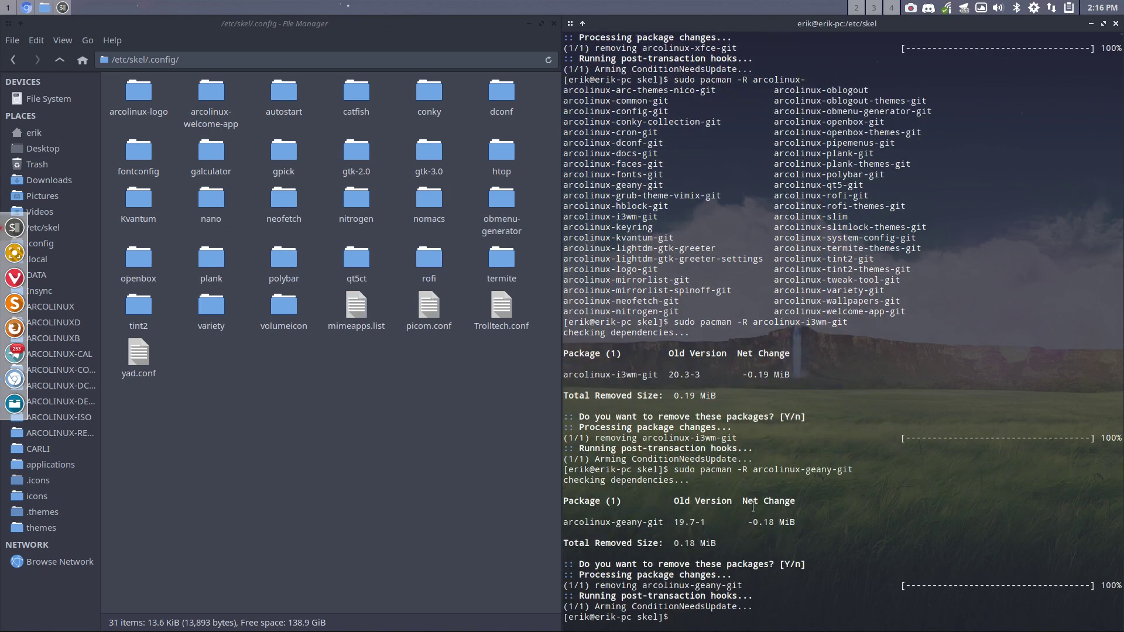
# Remove arcolinux-config-git and confirm with y
pyautogui.press('Up')
pyautogui.press('BackSpace')
pyautogui.press('BackSpace')
pyautogui.press('BackSpace')
pyautogui.press('BackSpace')
pyautogui.press('BackSpace')
pyautogui.press('BackSpace')
pyautogui.press('BackSpace')
pyautogui.press('BackSpace')
pyautogui.press('BackSpace')
pyautogui.write('conf')
pyautogui.press('Tab')
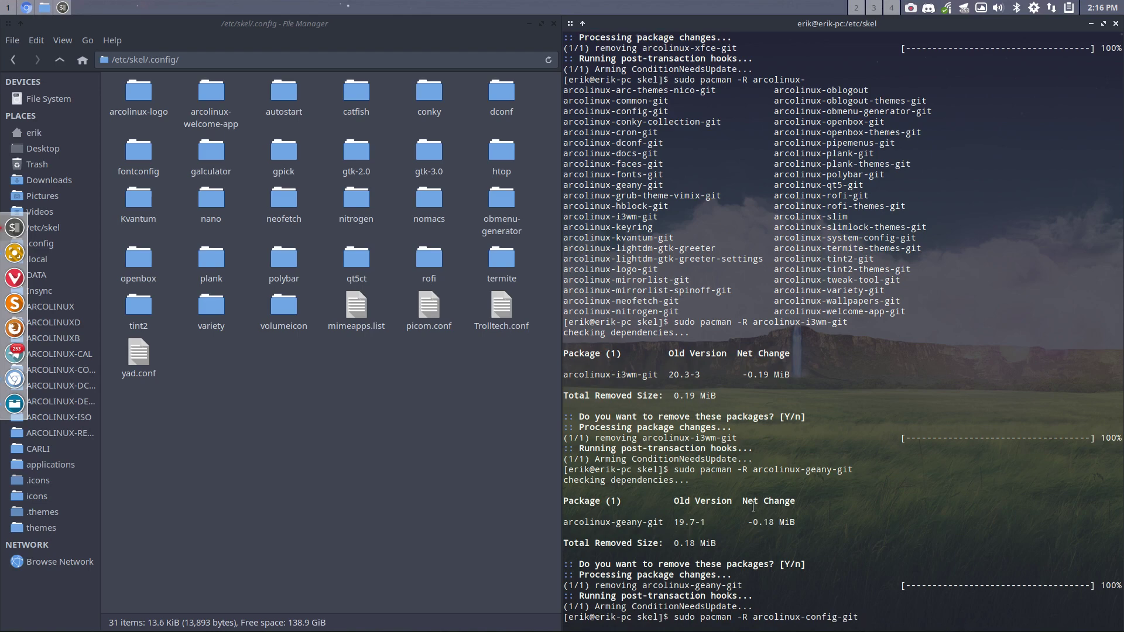
pyautogui.press('Return')
pyautogui.write('y')
pyautogui.press('Return')
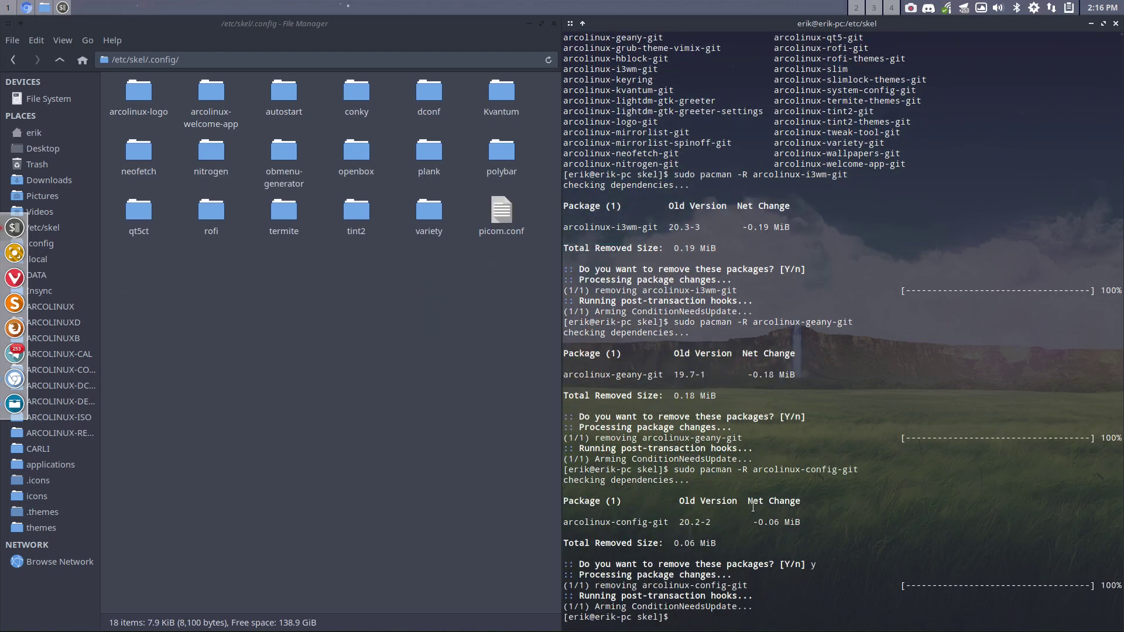
# Remove arcolinux-conky-collection-git and confirm with y
pyautogui.write('c')
pyautogui.press('Up')
pyautogui.press('BackSpace')
pyautogui.press('BackSpace')
pyautogui.press('BackSpace')
pyautogui.press('BackSpace')
pyautogui.press('BackSpace')
pyautogui.press('BackSpace')
pyautogui.press('BackSpace')
pyautogui.write('ky-collection-git')
pyautogui.press('Return')
pyautogui.write('y')
pyautogui.press('Return')
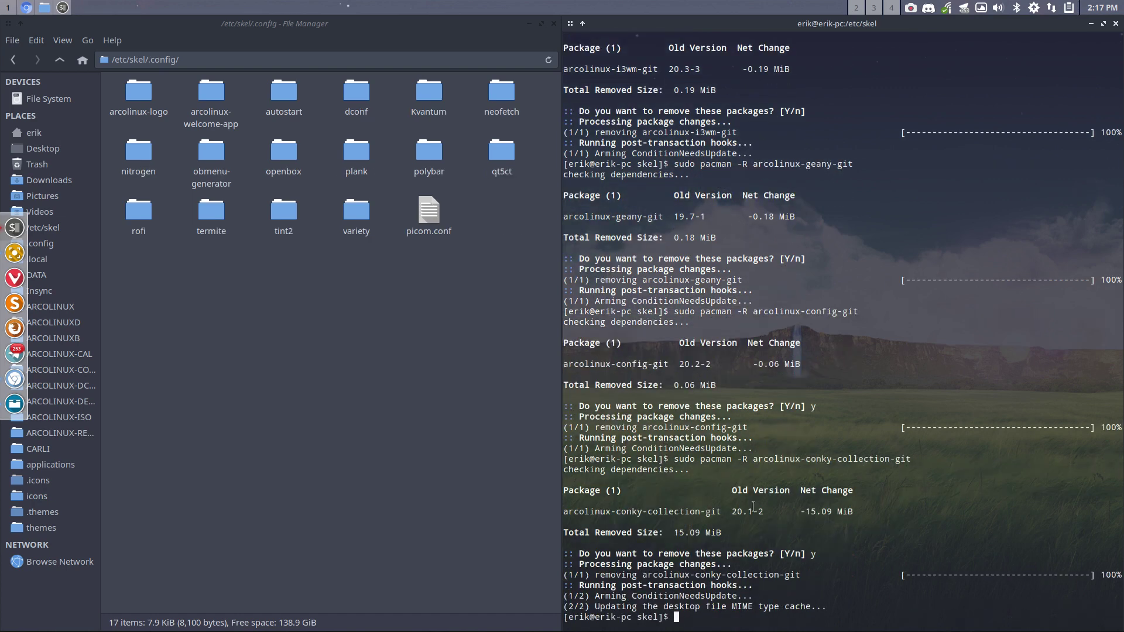
# Remove arcolinux-dconf-git and confirm with y
pyautogui.press('Up')
pyautogui.press('BackSpace')
pyautogui.press('BackSpace')
pyautogui.press('BackSpace')
pyautogui.press('BackSpace')
pyautogui.press('BackSpace')
pyautogui.press('BackSpace')
pyautogui.press('BackSpace')
pyautogui.press('BackSpace')
pyautogui.press('BackSpace')
pyautogui.press('BackSpace')
pyautogui.press('BackSpace')
pyautogui.press('BackSpace')
pyautogui.press('BackSpace')
pyautogui.press('BackSpace')
pyautogui.press('BackSpace')
pyautogui.press('BackSpace')
pyautogui.press('BackSpace')
pyautogui.press('BackSpace')
pyautogui.press('BackSpace')
pyautogui.press('BackSpace')
pyautogui.write('dconf-git')
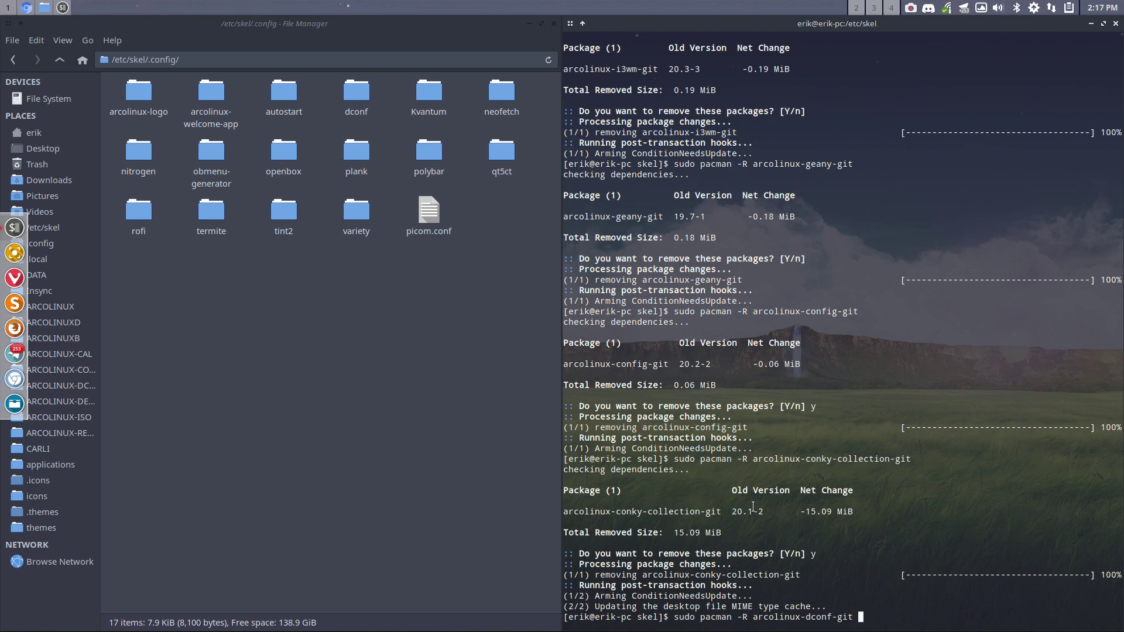
pyautogui.press('Return')
pyautogui.write('y')
pyautogui.press('Return')
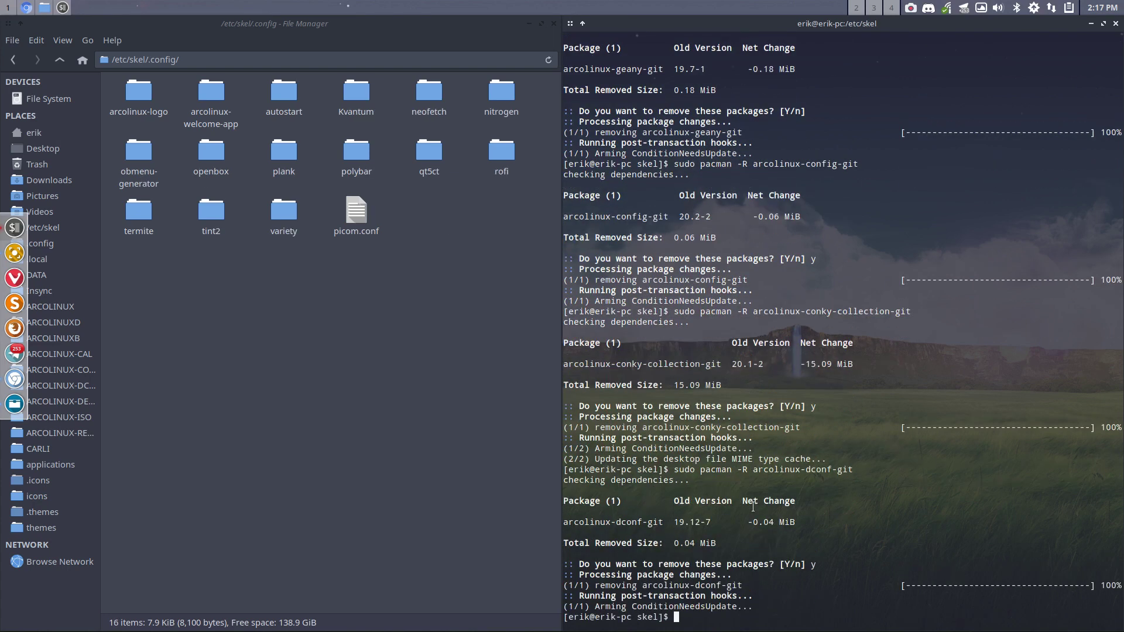
# Remove arcolinux-kvantum-git, then open a second terminal window
pyautogui.press('Up')
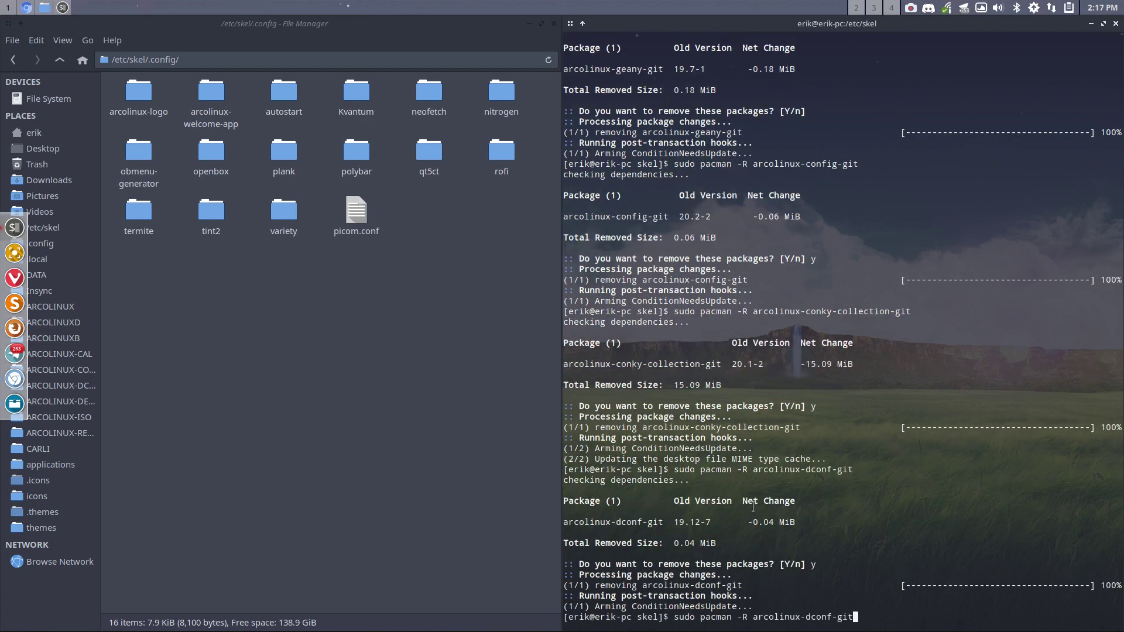
pyautogui.press('BackSpace')
pyautogui.press('BackSpace')
pyautogui.press('BackSpace')
pyautogui.press('BackSpace')
pyautogui.press('BackSpace')
pyautogui.press('BackSpace')
pyautogui.press('BackSpace')
pyautogui.press('BackSpace')
pyautogui.press('BackSpace')
pyautogui.write('kvantum-git')
pyautogui.press('Return')
pyautogui.write('y')
pyautogui.press('Return')
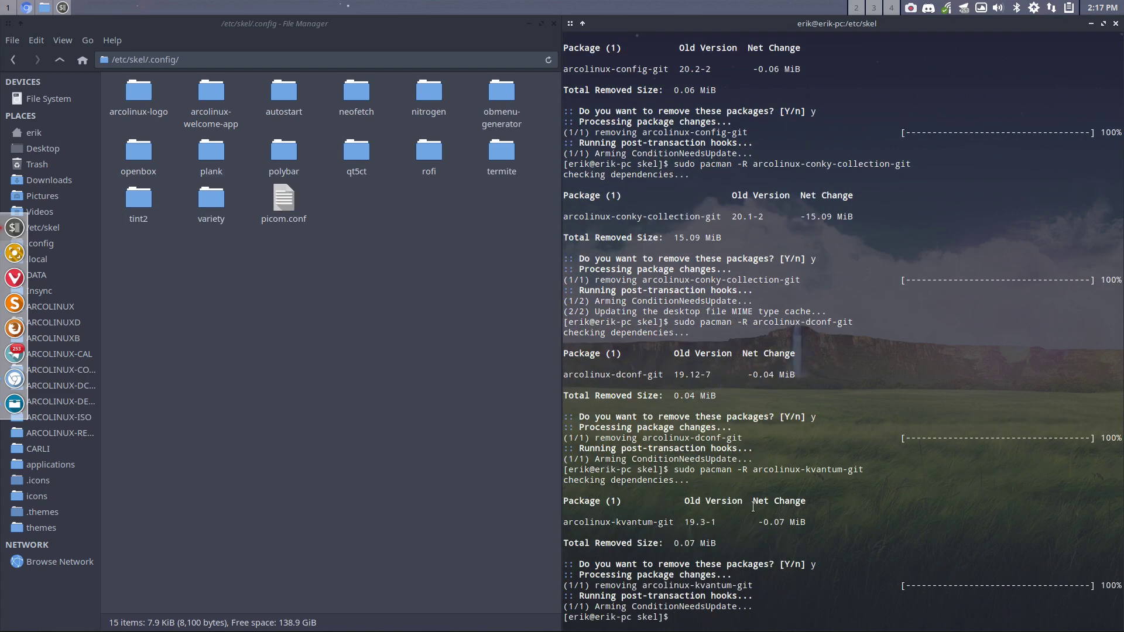
pyautogui.press('Up')
pyautogui.press('BackSpace')
pyautogui.press('BackSpace')
pyautogui.press('BackSpace')
pyautogui.press('BackSpace')
pyautogui.press('BackSpace')
pyautogui.press('BackSpace')
pyautogui.press('BackSpace')
pyautogui.press('BackSpace')
pyautogui.press('BackSpace')
pyautogui.press('BackSpace')
pyautogui.press('BackSpace')
pyautogui.hotkey('ctrl', 'alt', 'Return')
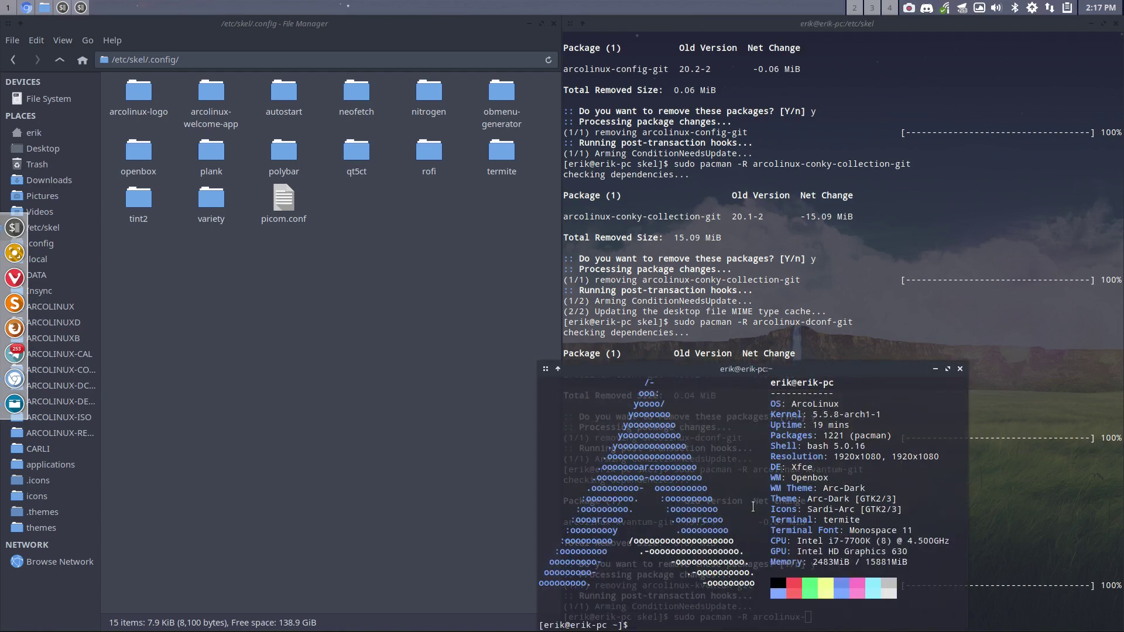
# Close the extra neofetch window and uninstall arcolinux-nitrogen-git with pacman, confirming with y
pyautogui.click(960, 369)
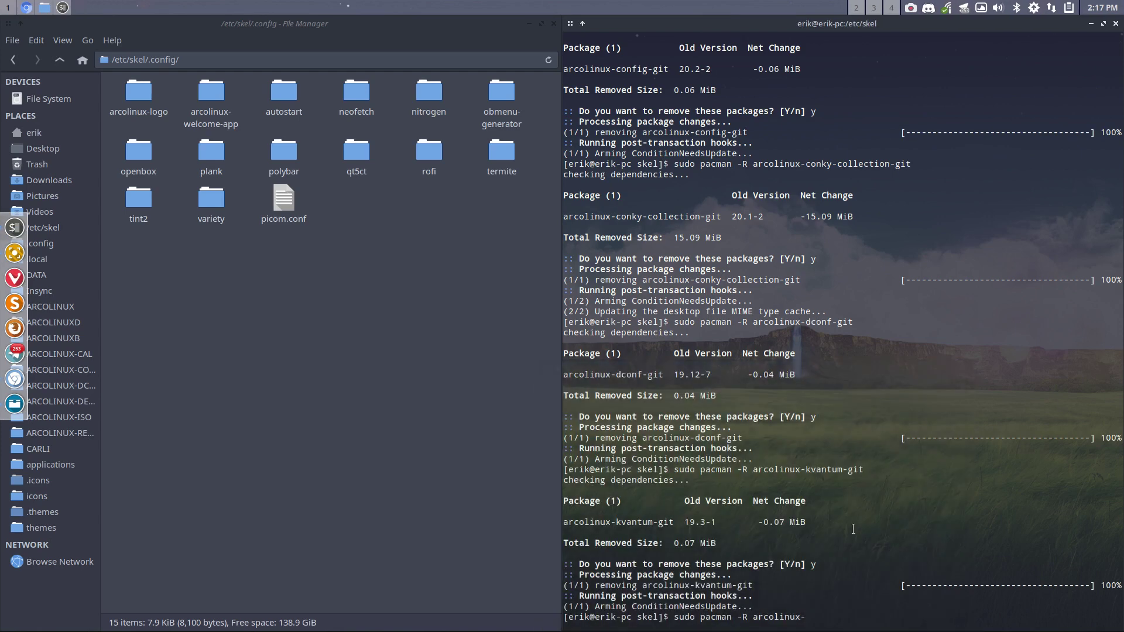
pyautogui.write('nitrogen-git')
pyautogui.press('Return')
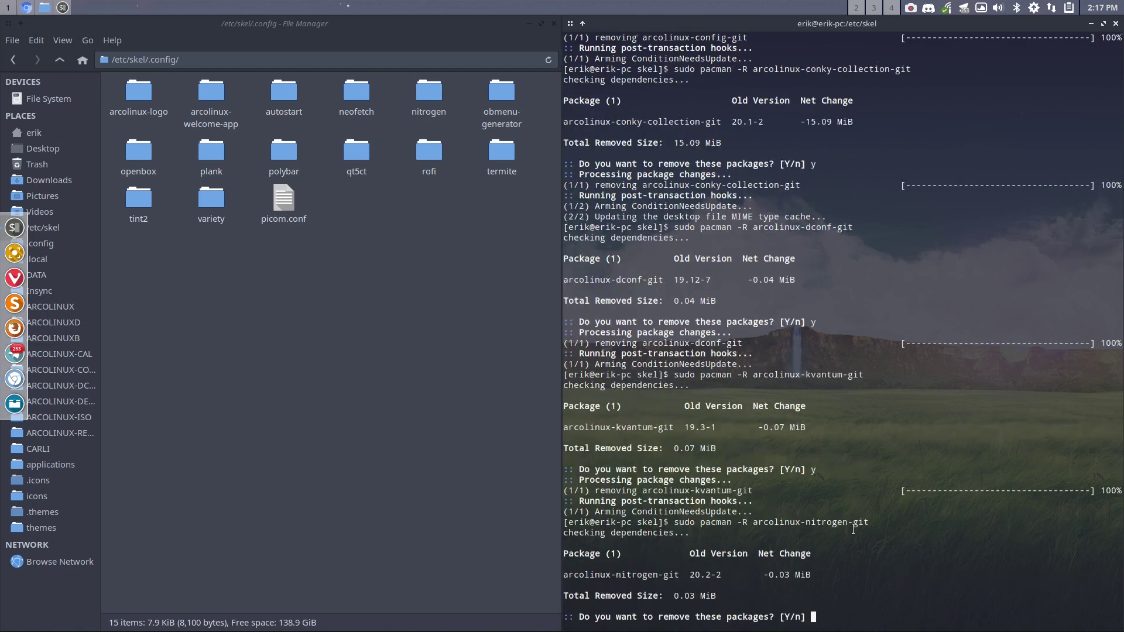
pyautogui.write('y')
pyautogui.press('Return')
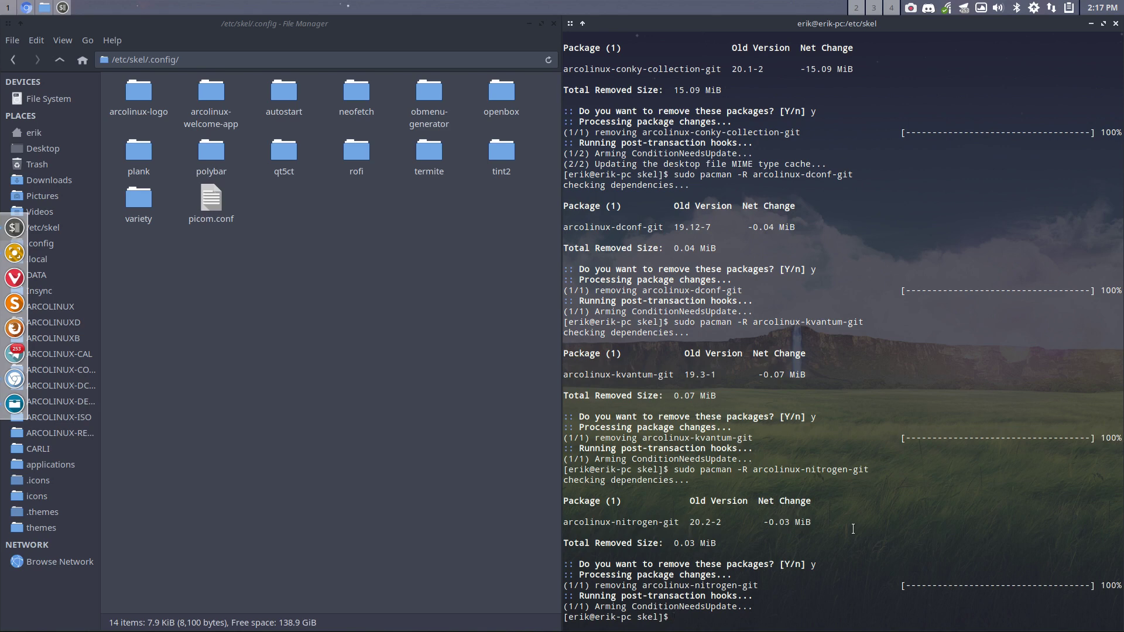
# Uninstall arcolinux-obmenu-generator-git with sudo pacman -R, confirming with y
pyautogui.write('sud')
pyautogui.press('Up')
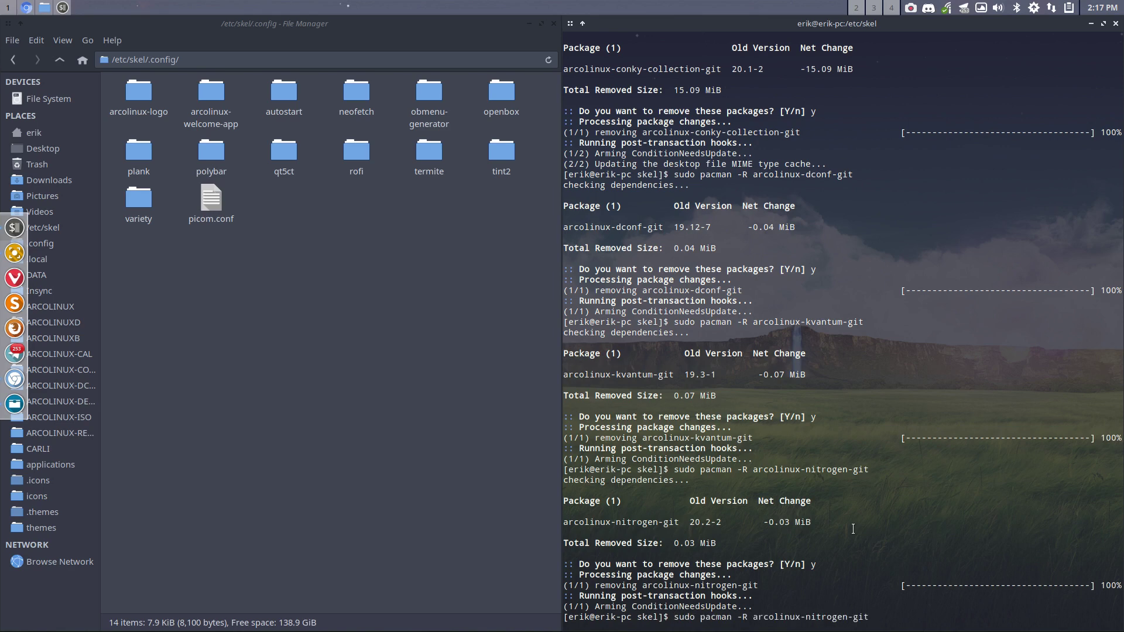
pyautogui.press('BackSpace')
pyautogui.press('BackSpace')
pyautogui.press('BackSpace')
pyautogui.press('BackSpace')
pyautogui.press('BackSpace')
pyautogui.press('BackSpace')
pyautogui.press('BackSpace')
pyautogui.press('BackSpace')
pyautogui.press('BackSpace')
pyautogui.press('BackSpace')
pyautogui.press('BackSpace')
pyautogui.press('BackSpace')
pyautogui.write('obmenu-generator-git')
pyautogui.press('Return')
pyautogui.write('y')
pyautogui.press('Return')
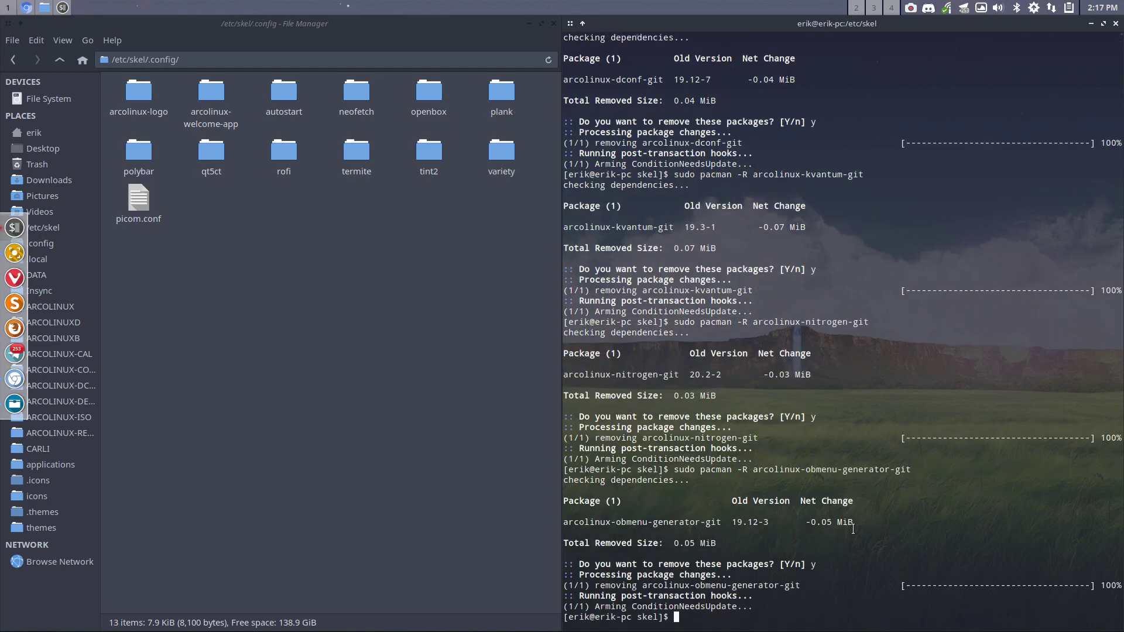
# Uninstall arcolinux-openbox-git with sudo pacman -R, confirming with y
pyautogui.press('Up')
pyautogui.press('BackSpace')
pyautogui.press('BackSpace')
pyautogui.press('BackSpace')
pyautogui.press('BackSpace')
pyautogui.press('BackSpace')
pyautogui.press('BackSpace')
pyautogui.press('BackSpace')
pyautogui.press('BackSpace')
pyautogui.press('BackSpace')
pyautogui.press('BackSpace')
pyautogui.press('BackSpace')
pyautogui.press('BackSpace')
pyautogui.press('BackSpace')
pyautogui.press('BackSpace')
pyautogui.press('BackSpace')
pyautogui.press('BackSpace')
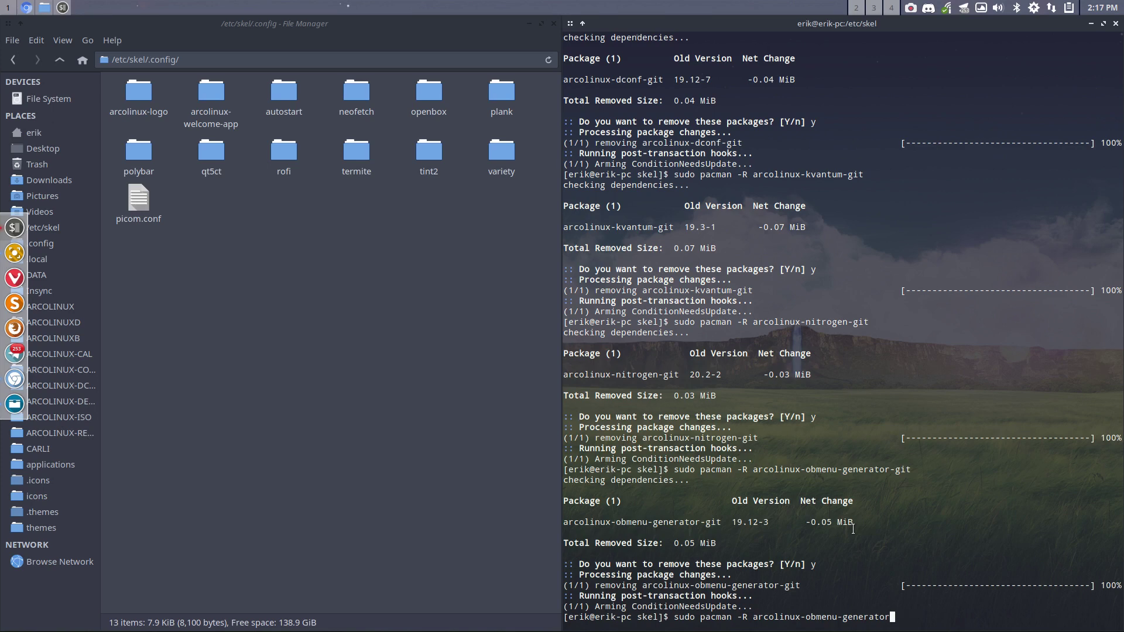
pyautogui.press('BackSpace')
pyautogui.press('BackSpace')
pyautogui.press('BackSpace')
pyautogui.press('BackSpace')
pyautogui.press('BackSpace')
pyautogui.write('opeln')
pyautogui.press('BackSpace')
pyautogui.press('BackSpace')
pyautogui.write('nbox-')
pyautogui.press('Tab')
pyautogui.press('Tab')
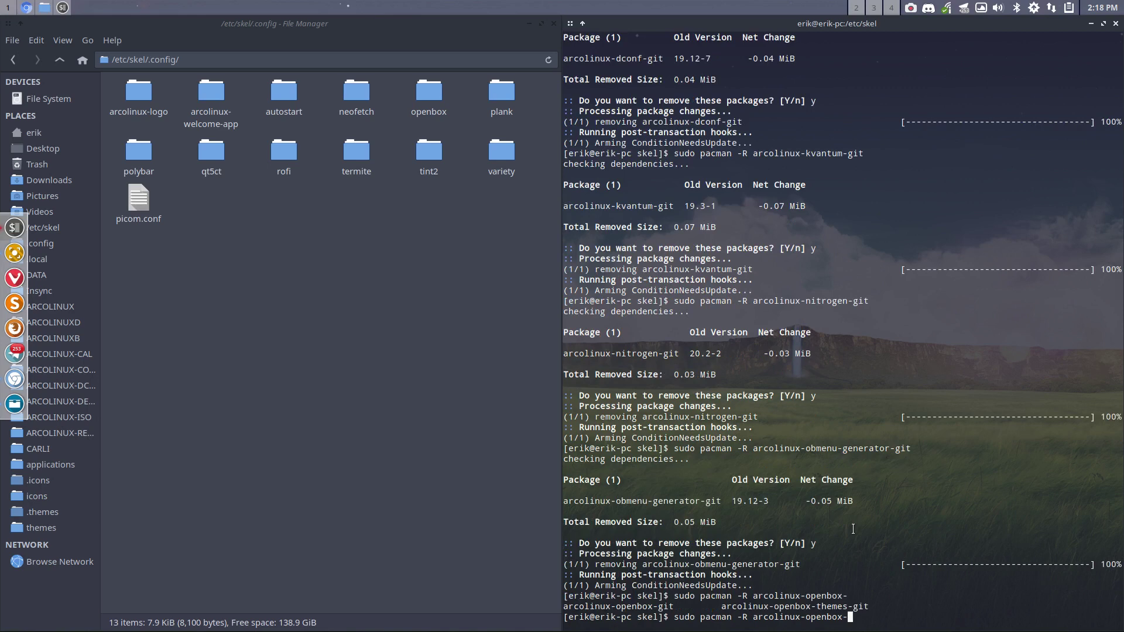
pyautogui.write('git')
pyautogui.press('Return')
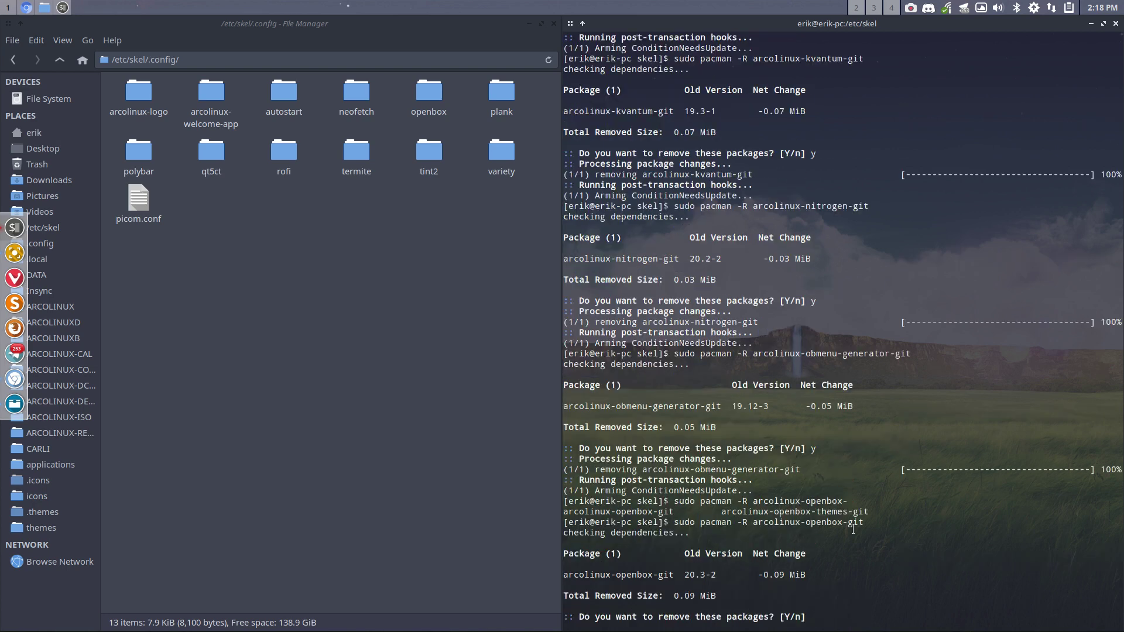
pyautogui.write('y')
pyautogui.press('Return')
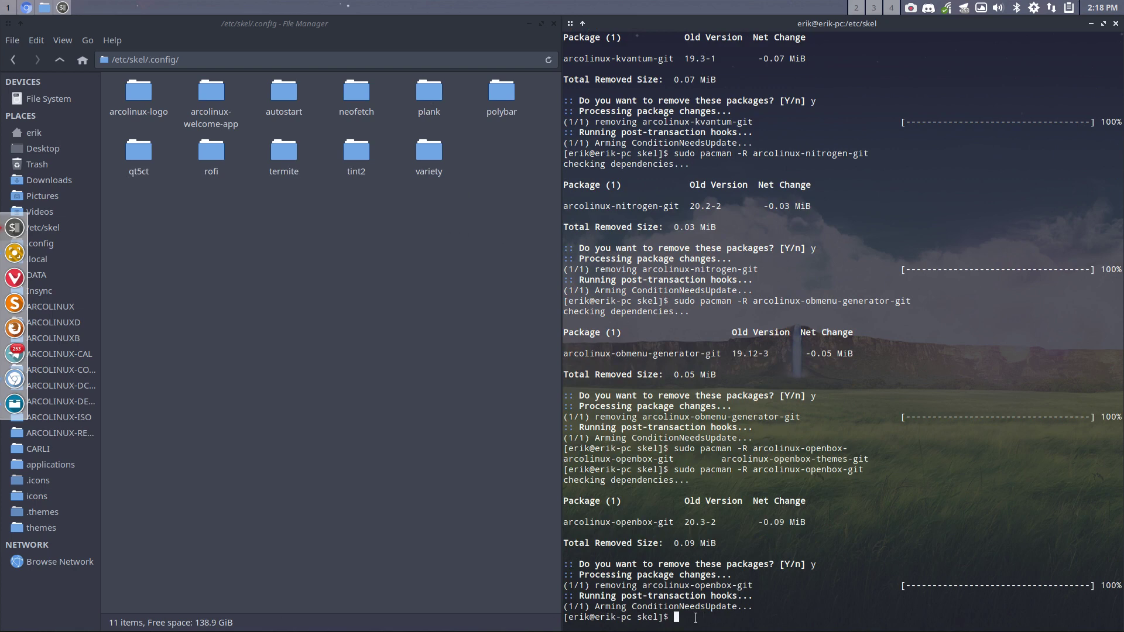
# Uninstall arcolinux-plank-git with sudo pacman -R
pyautogui.press('Up')
pyautogui.press('BackSpace')
pyautogui.press('BackSpace')
pyautogui.press('BackSpace')
pyautogui.press('BackSpace')
pyautogui.press('BackSpace')
pyautogui.press('BackSpace')
pyautogui.press('BackSpace')
pyautogui.press('BackSpace')
pyautogui.press('BackSpace')
pyautogui.press('BackSpace')
pyautogui.press('BackSpace')
pyautogui.write('plm')
pyautogui.press('BackSpace')
pyautogui.write('ank-')
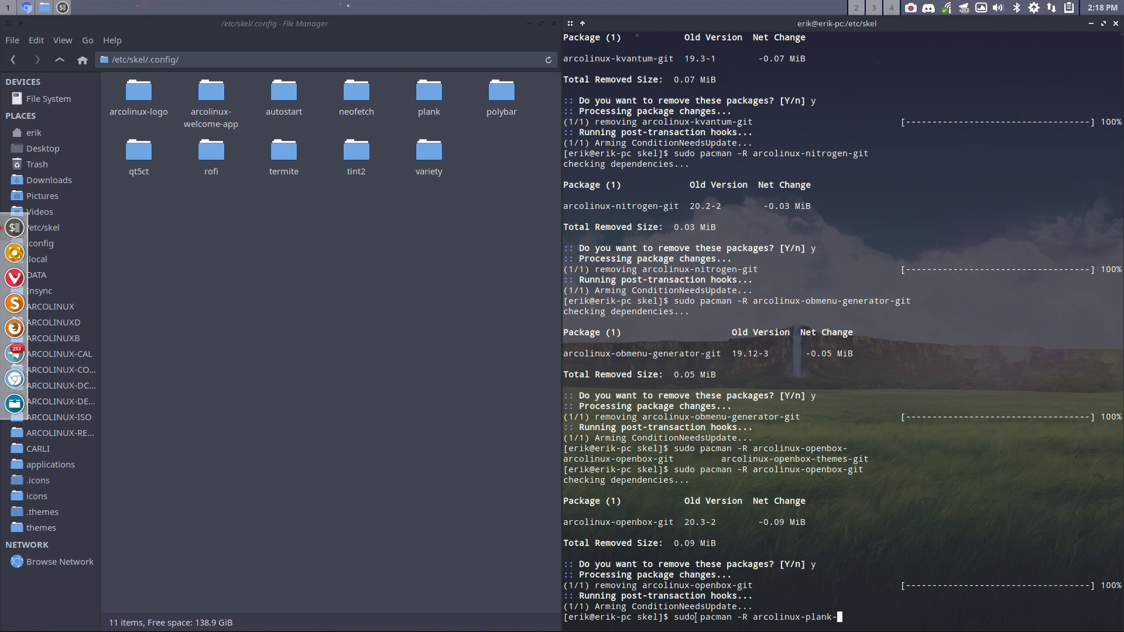
pyautogui.write('git')
pyautogui.press('Return')
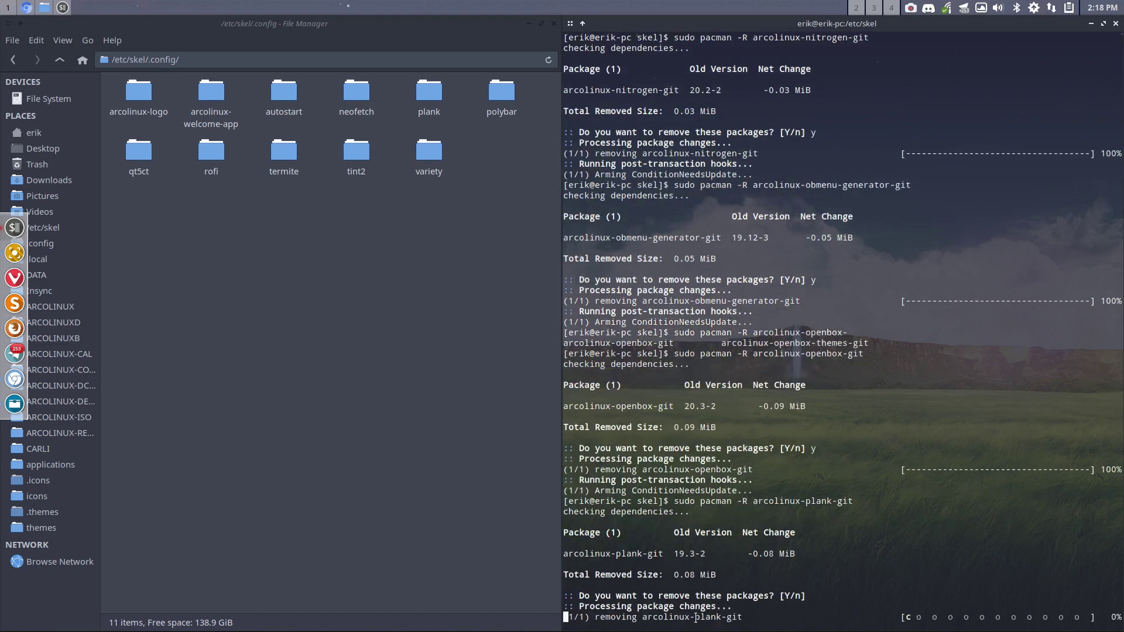
pyautogui.press('Return')
# Uninstall arcolinux-qt5-git with sudo pacman -R, confirming with y
pyautogui.press('Up')
pyautogui.press('BackSpace')
pyautogui.press('BackSpace')
pyautogui.press('BackSpace')
pyautogui.press('BackSpace')
pyautogui.press('BackSpace')
pyautogui.press('BackSpace')
pyautogui.press('BackSpace')
pyautogui.press('BackSpace')
pyautogui.press('BackSpace')
pyautogui.write('qt5-git')
pyautogui.press('Return')
pyautogui.write('y')
pyautogui.press('Return')
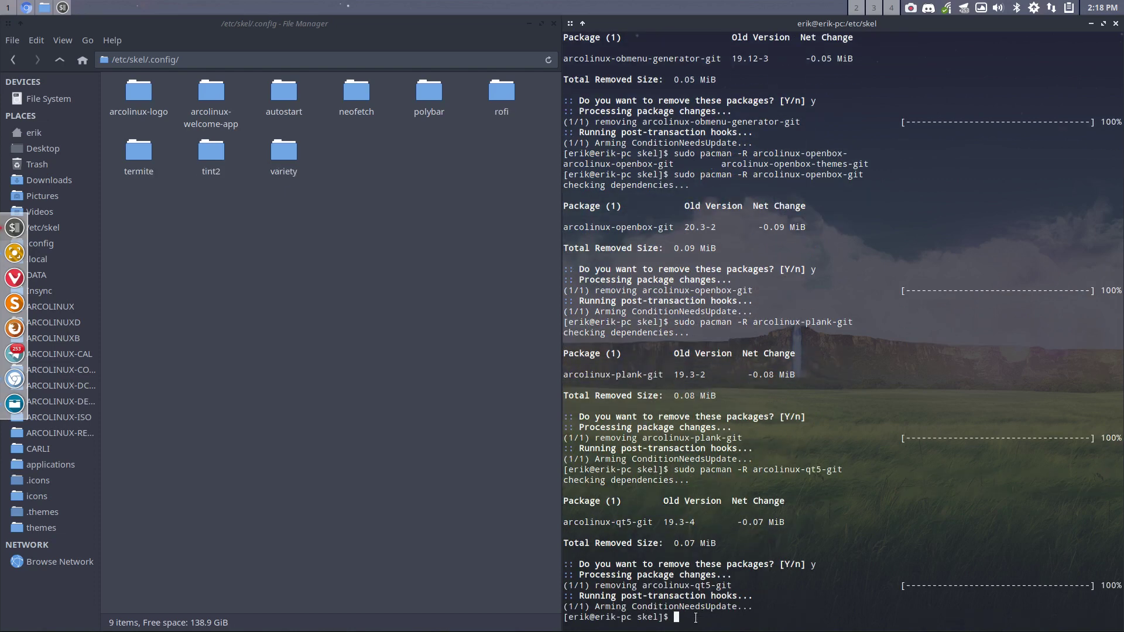
# Run sudo pacman -R arcolinux-rofi-git, Tab-completing the package name
pyautogui.press('Up')
pyautogui.press('BackSpace')
pyautogui.press('BackSpace')
pyautogui.press('BackSpace')
pyautogui.press('BackSpace')
pyautogui.press('BackSpace')
pyautogui.press('BackSpace')
pyautogui.write('r')
pyautogui.press('BackSpace')
pyautogui.press('BackSpace')
pyautogui.write('rofi-')
pyautogui.press('Tab')
pyautogui.press('Tab')
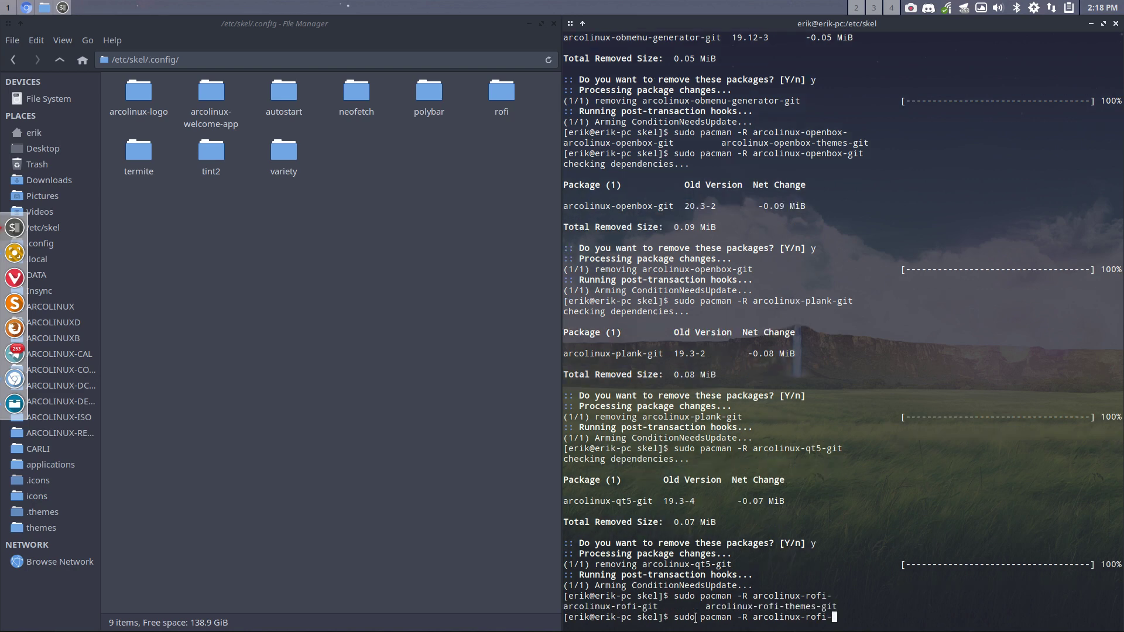
pyautogui.write('git')
pyautogui.press('Return')
# Confirm the rofi removal and uninstall arcolinux-polybar-git as well
pyautogui.press('Return')
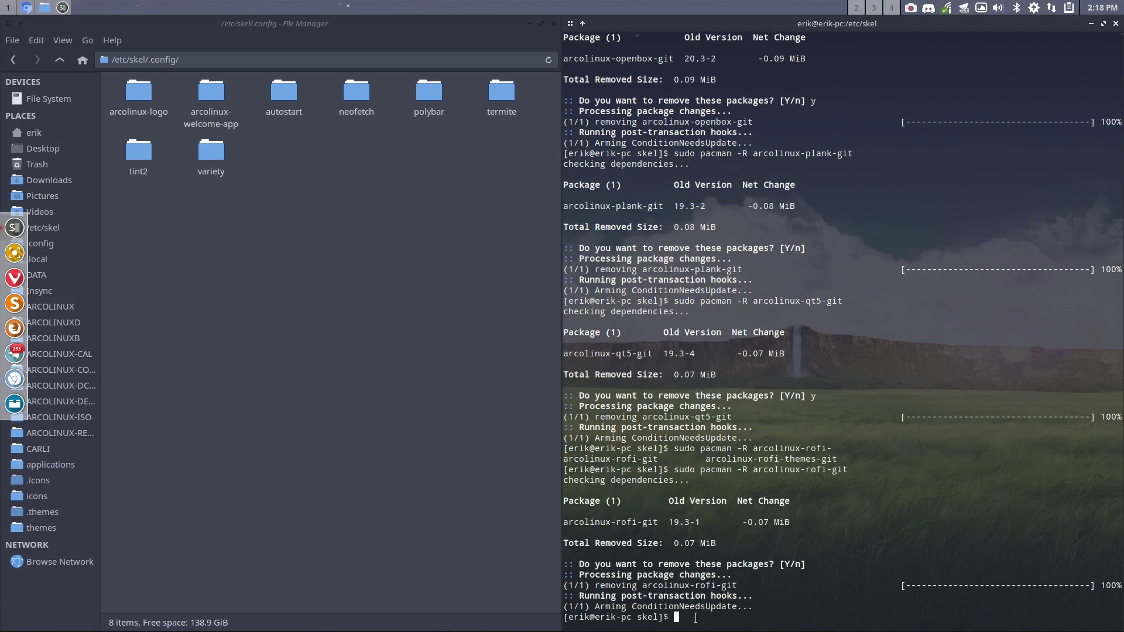
pyautogui.write('sd')
pyautogui.press('Up')
pyautogui.press('BackSpace')
pyautogui.press('BackSpace')
pyautogui.press('BackSpace')
pyautogui.press('BackSpace')
pyautogui.press('BackSpace')
pyautogui.press('BackSpace')
pyautogui.press('BackSpace')
pyautogui.press('BackSpace')
pyautogui.write('pol')
pyautogui.press('Tab')
pyautogui.press('Return')
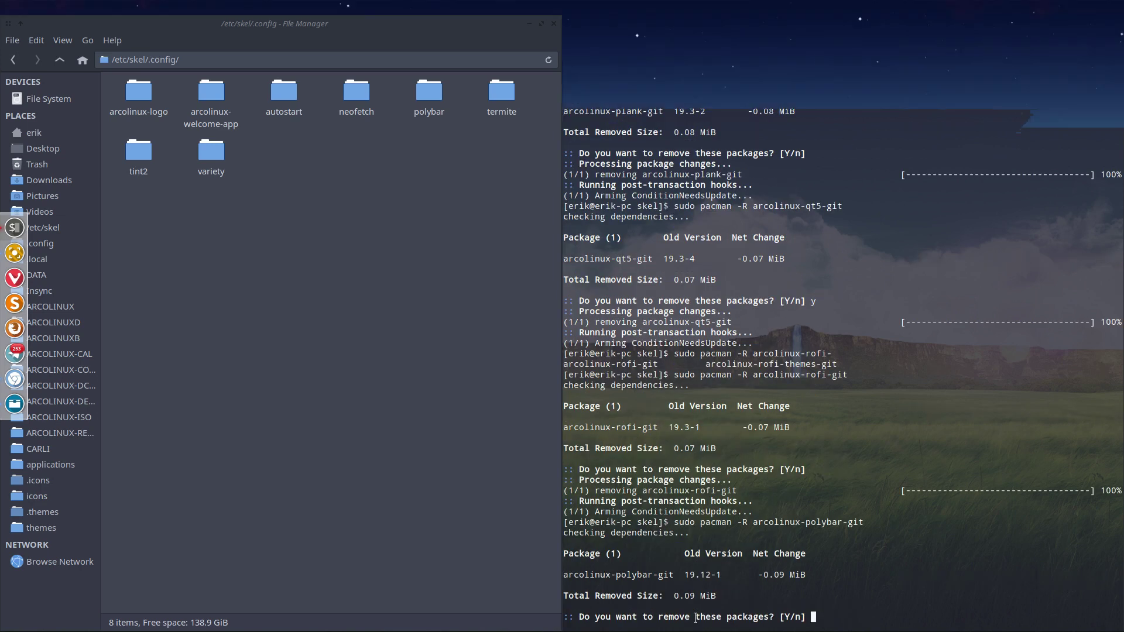
pyautogui.write('y')
pyautogui.press('Return')
# Uninstall arcolinux-tint2-git with sudo pacman -R, confirming with y
pyautogui.press('Up')
pyautogui.press('BackSpace')
pyautogui.press('BackSpace')
pyautogui.press('BackSpace')
pyautogui.press('BackSpace')
pyautogui.press('BackSpace')
pyautogui.press('BackSpace')
pyautogui.press('BackSpace')
pyautogui.press('BackSpace')
pyautogui.press('BackSpace')
pyautogui.press('BackSpace')
pyautogui.press('BackSpace')
pyautogui.write('tint2-')
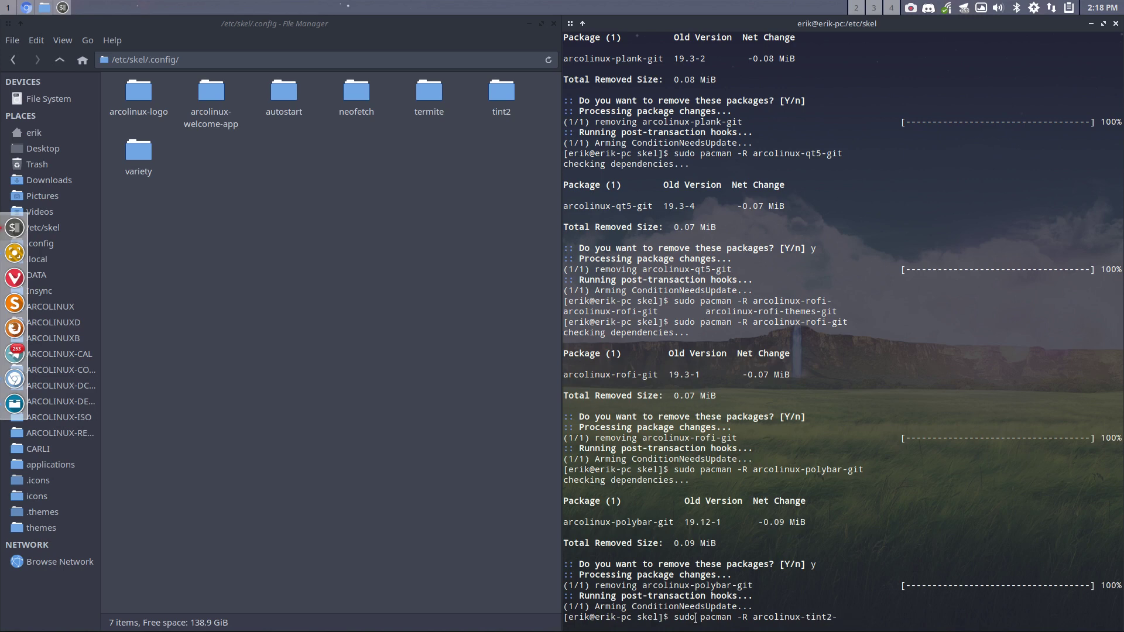
pyautogui.write('git')
pyautogui.press('Return')
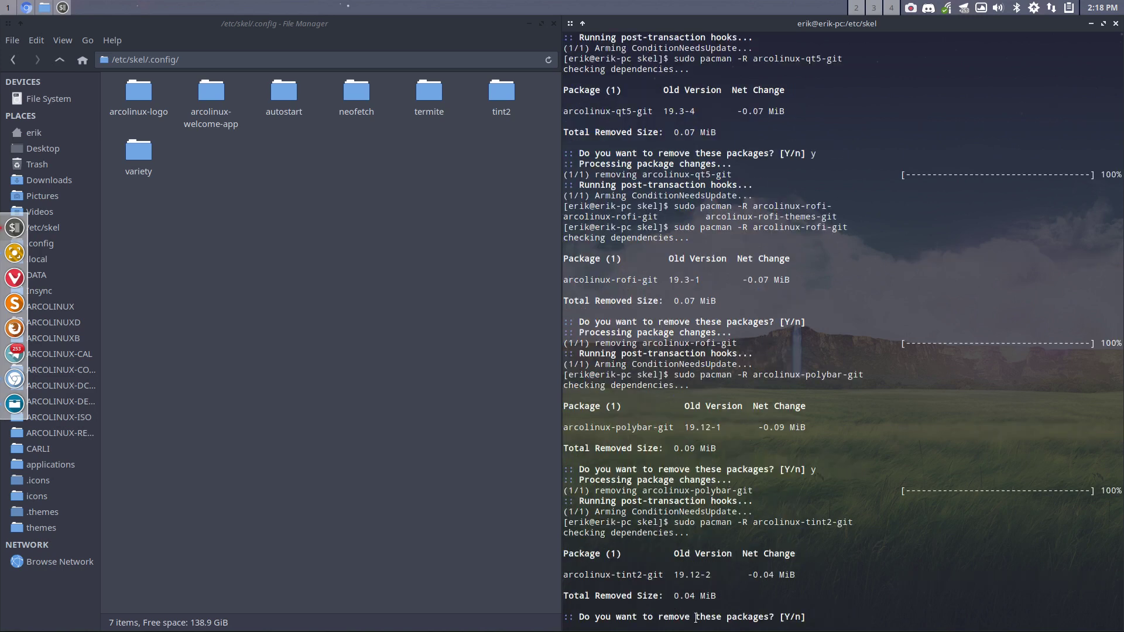
pyautogui.write('y')
pyautogui.press('Return')
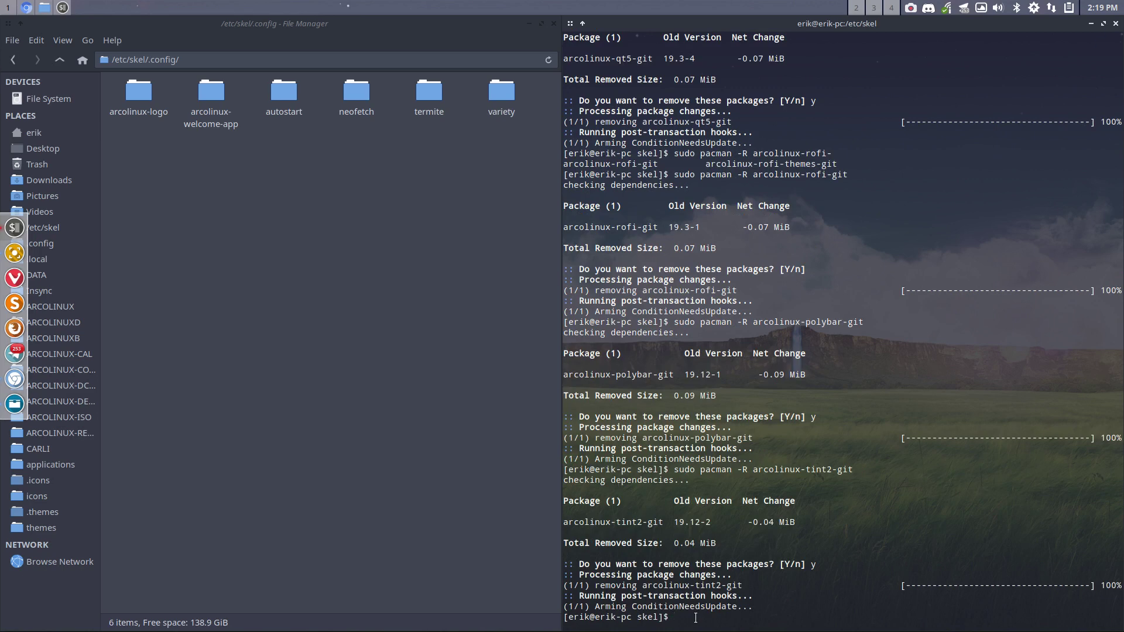
# Uninstall arcolinux-variety-git with sudo pacman -R, confirming with y
pyautogui.press('Up')
pyautogui.press('BackSpace')
pyautogui.press('BackSpace')
pyautogui.press('BackSpace')
pyautogui.press('BackSpace')
pyautogui.press('BackSpace')
pyautogui.press('BackSpace')
pyautogui.press('BackSpace')
pyautogui.press('BackSpace')
pyautogui.press('BackSpace')
pyautogui.write('variety-git')
pyautogui.press('Return')
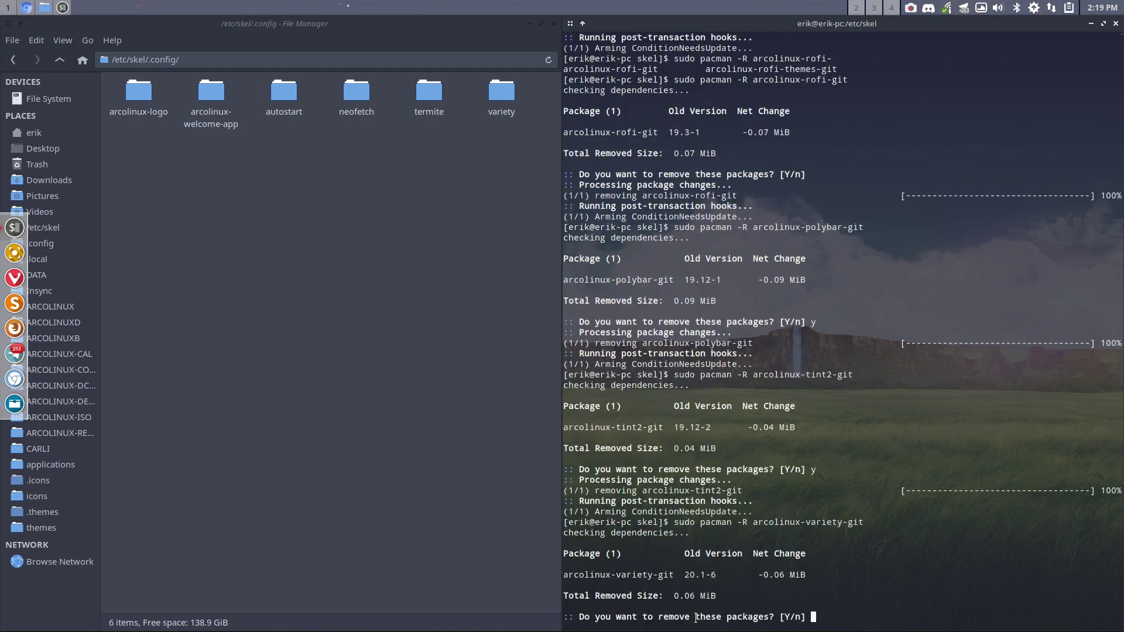
pyautogui.write('y')
pyautogui.press('Return')
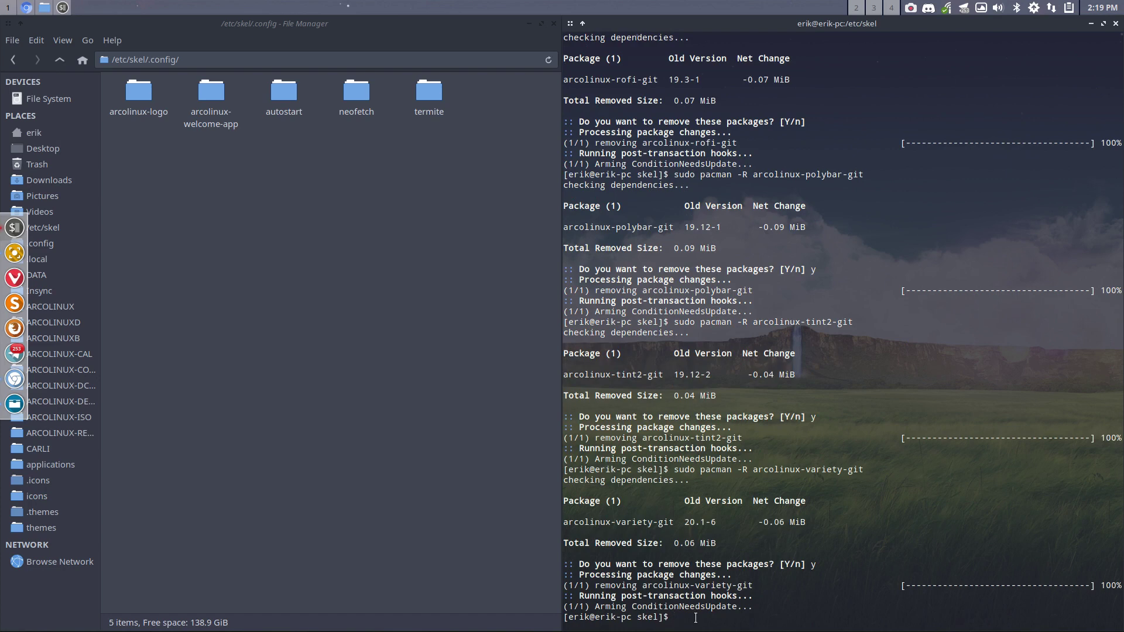
pyautogui.press('Up')
pyautogui.press('BackSpace')
pyautogui.press('BackSpace')
pyautogui.press('BackSpace')
pyautogui.press('BackSpace')
pyautogui.press('BackSpace')
pyautogui.press('BackSpace')
pyautogui.press('BackSpace')
pyautogui.press('BackSpace')
pyautogui.press('BackSpace')
pyautogui.press('BackSpace')
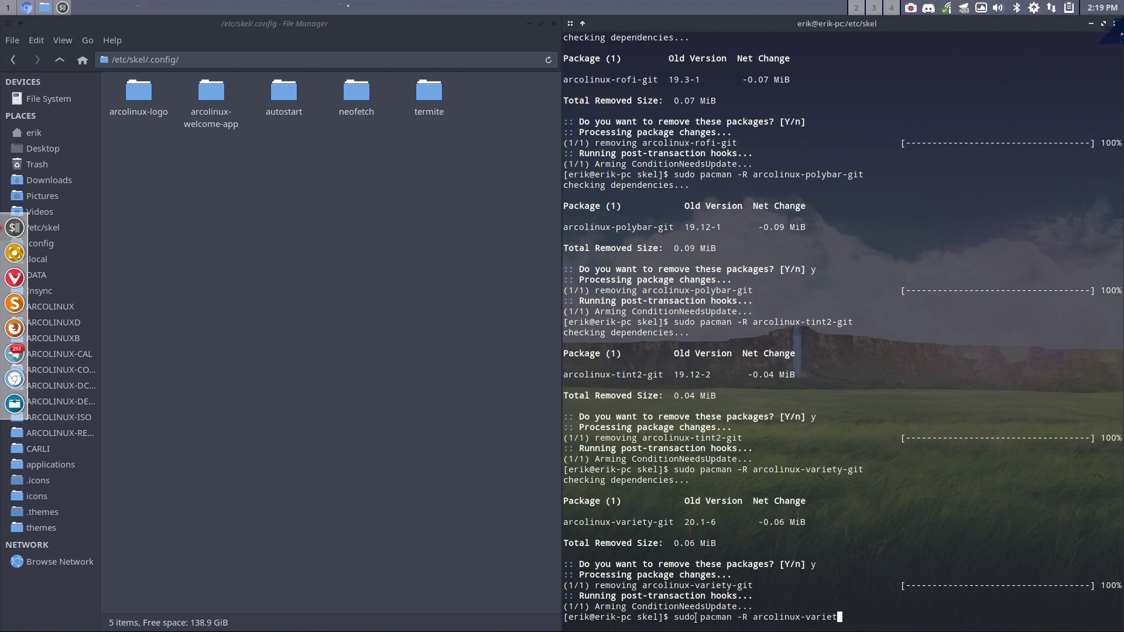
pyautogui.press('BackSpace')
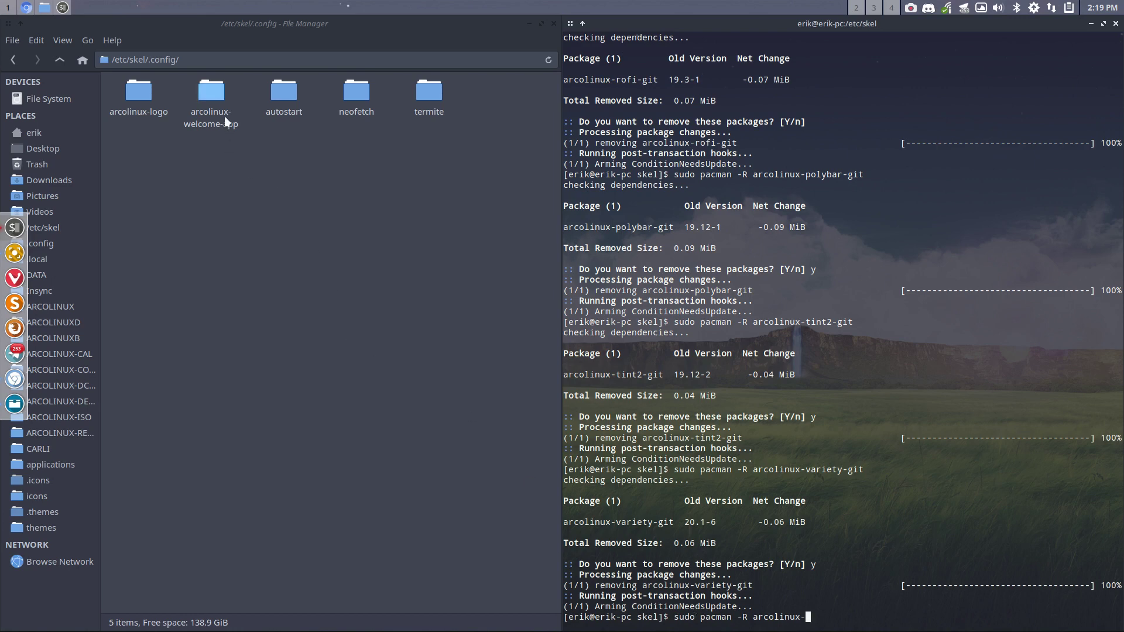
# Inspect the arcolinux-welcome-app folder in Thunar, then return to /etc/skel/.config
pyautogui.click(215, 94)
pyautogui.doubleClick(215, 92)
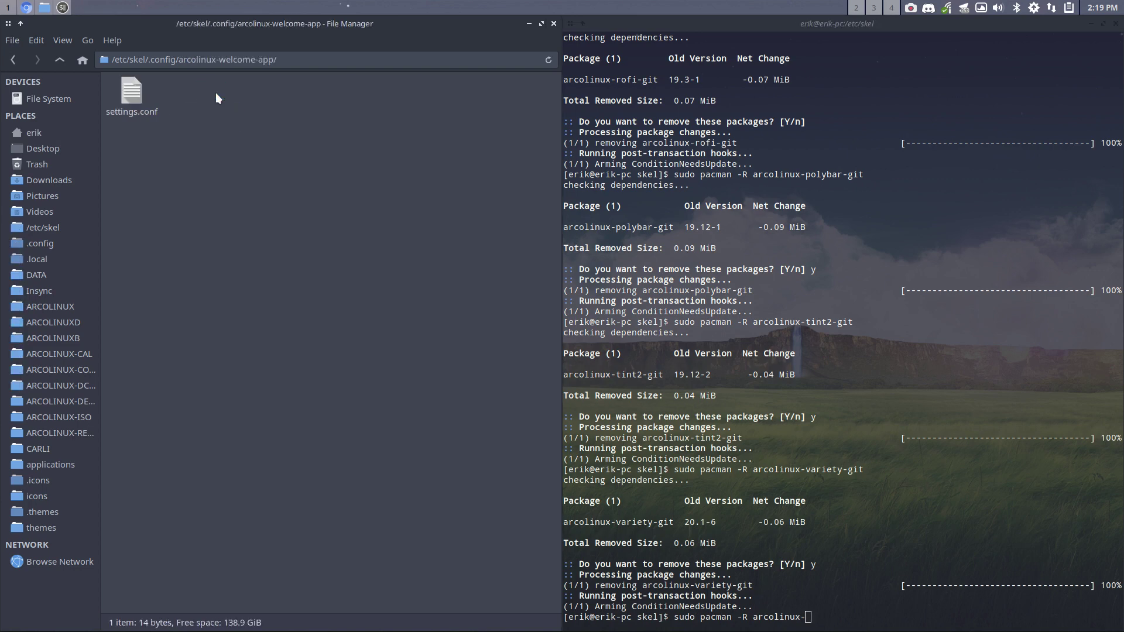
pyautogui.click(56, 59)
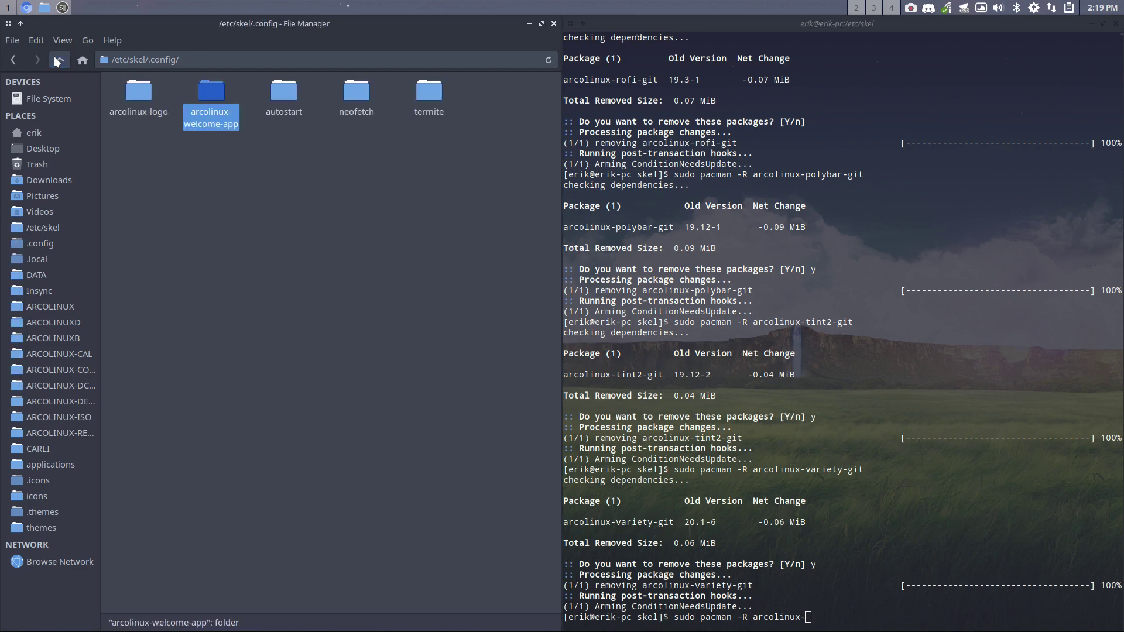
# Uninstall arcolinux-welcome-app-git with pacman and dismiss the resulting Openbox missing-app error
pyautogui.click(861, 612)
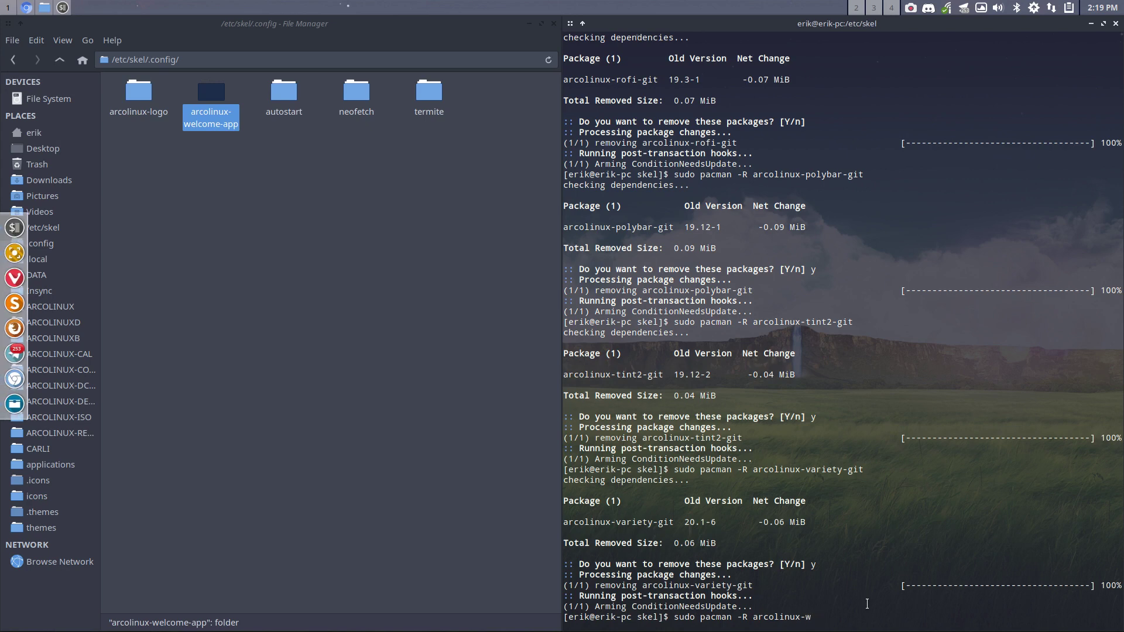
pyautogui.write('welcome-app-git')
pyautogui.press('Return')
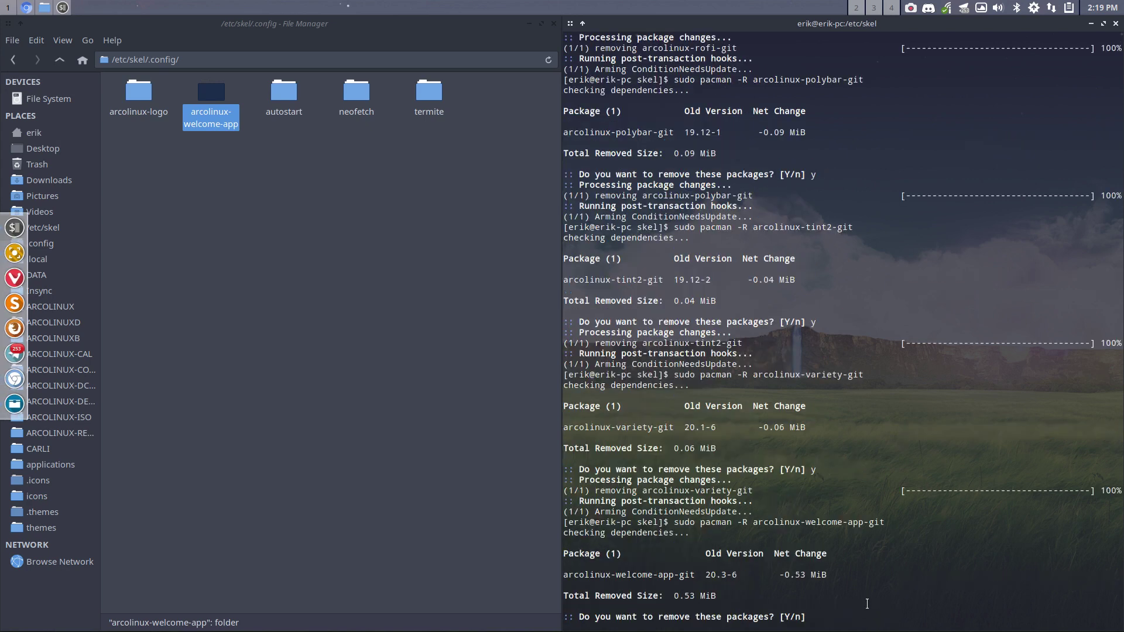
pyautogui.write('y')
pyautogui.press('Return')
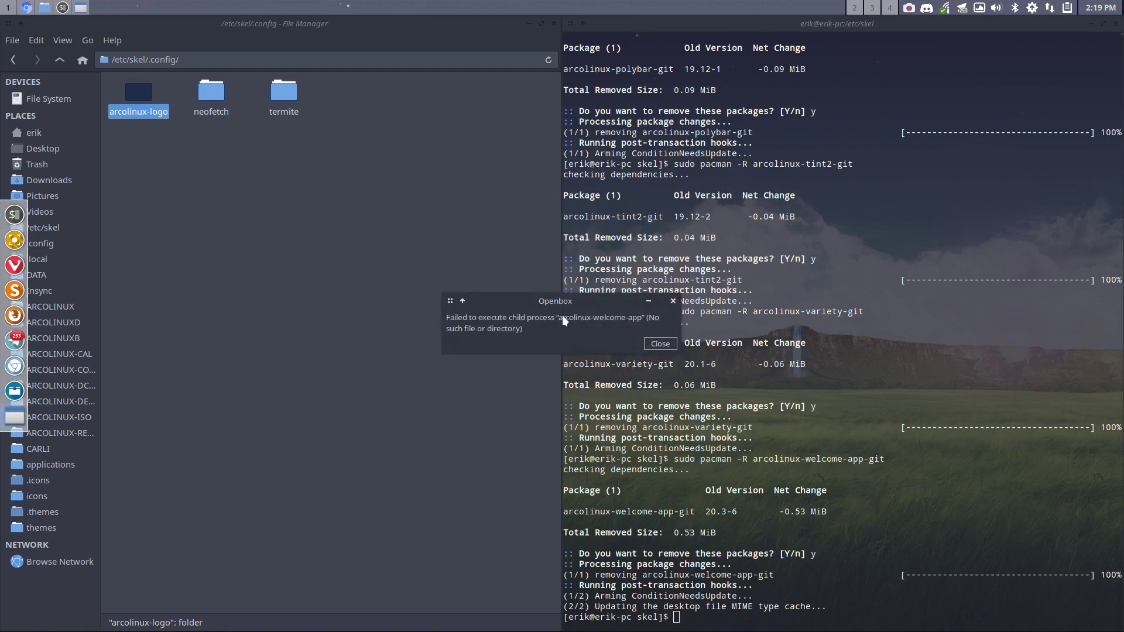
pyautogui.click(660, 344)
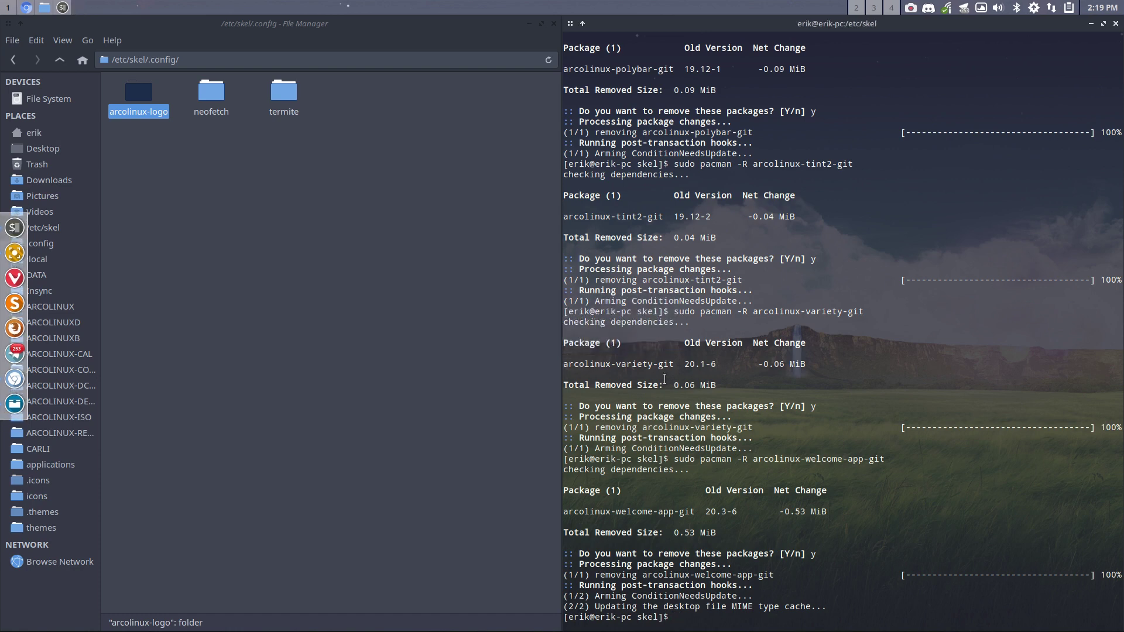
pyautogui.write('sudo')
pyautogui.press('Up')
# Uninstall arcolinux-logo-git with sudo pacman -R, confirming with y
pyautogui.press('BackSpace')
pyautogui.press('BackSpace')
pyautogui.press('BackSpace')
pyautogui.press('BackSpace')
pyautogui.press('BackSpace')
pyautogui.press('BackSpace')
pyautogui.press('BackSpace')
pyautogui.press('BackSpace')
pyautogui.press('BackSpace')
pyautogui.press('BackSpace')
pyautogui.press('BackSpace')
pyautogui.press('BackSpace')
pyautogui.press('BackSpace')
pyautogui.press('BackSpace')
pyautogui.write('logo-git')
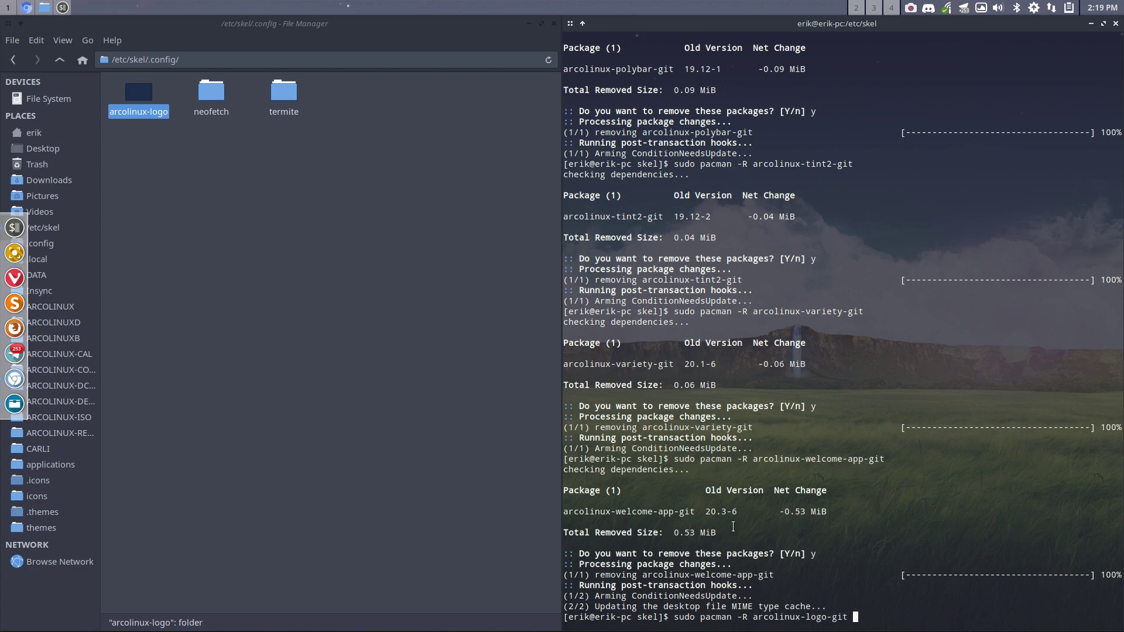
pyautogui.press('Return')
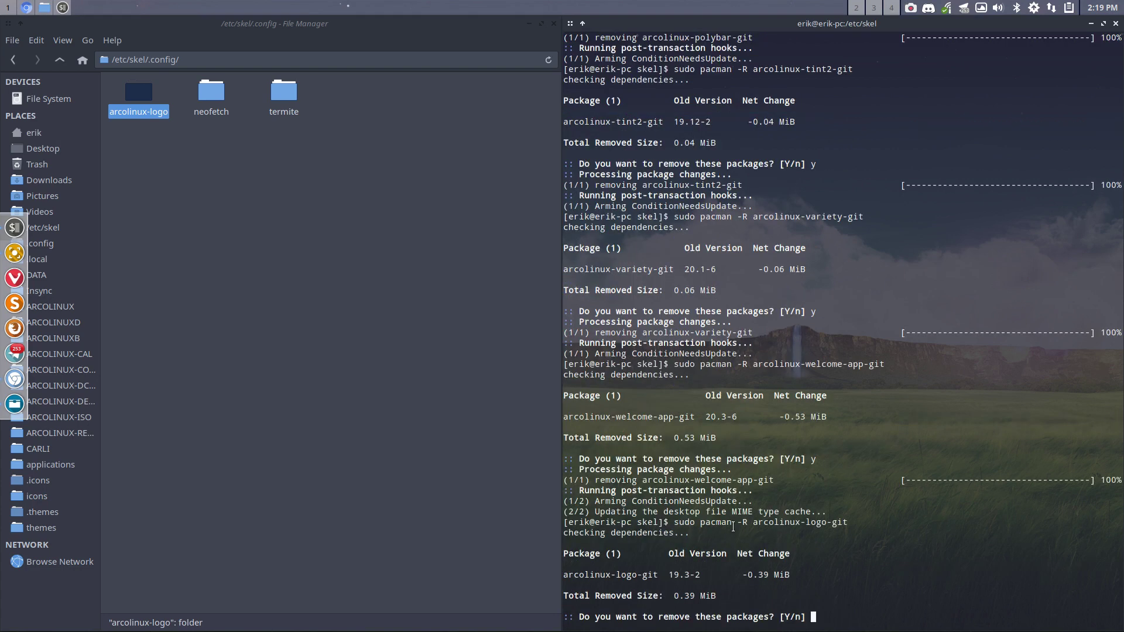
pyautogui.write('y')
pyautogui.press('Return')
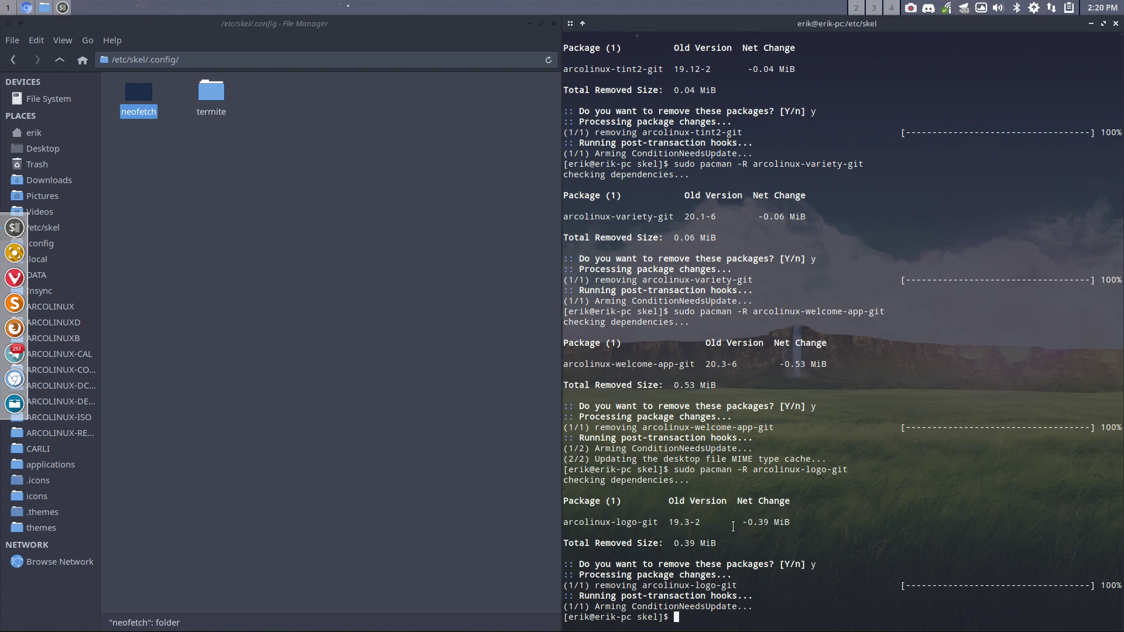
# Uninstall arcolinux-termite-themes-git, Tab-completing its name and confirming with y
pyautogui.press('Up')
pyautogui.press('BackSpace')
pyautogui.press('BackSpace')
pyautogui.press('BackSpace')
pyautogui.press('BackSpace')
pyautogui.press('BackSpace')
pyautogui.press('BackSpace')
pyautogui.press('BackSpace')
pyautogui.press('BackSpace')
pyautogui.press('BackSpace')
pyautogui.write('ter')
pyautogui.press('Tab')
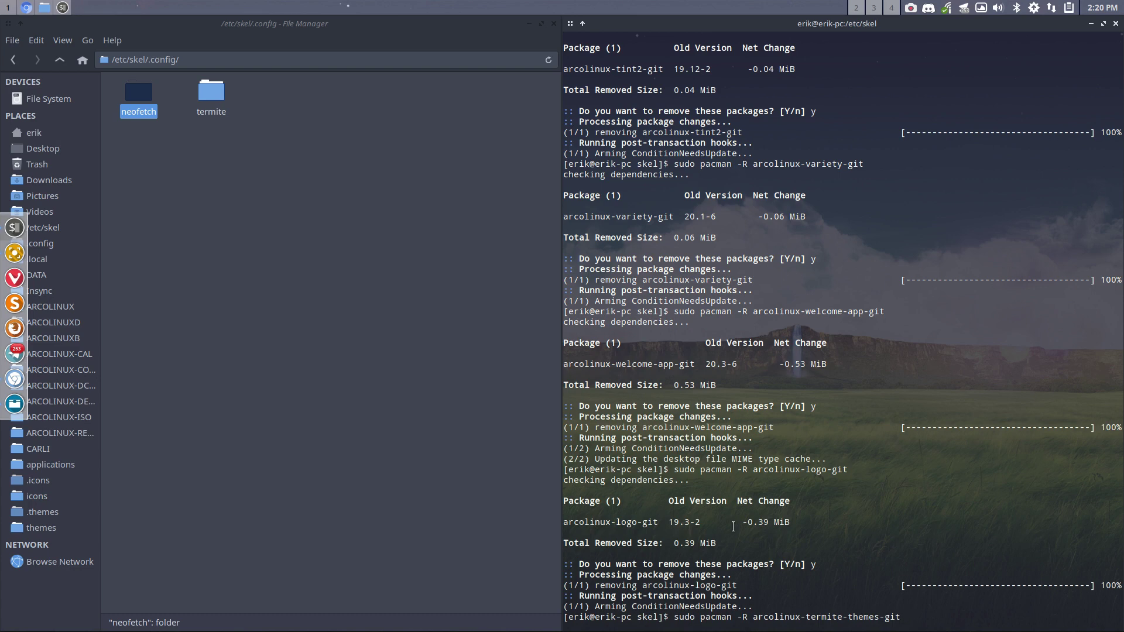
pyautogui.press('BackSpace')
pyautogui.press('BackSpace')
pyautogui.press('BackSpace')
pyautogui.press('BackSpace')
pyautogui.press('BackSpace')
pyautogui.press('BackSpace')
pyautogui.press('BackSpace')
pyautogui.press('BackSpace')
pyautogui.press('BackSpace')
pyautogui.press('BackSpace')
pyautogui.press('BackSpace')
pyautogui.press('BackSpace')
pyautogui.press('BackSpace')
pyautogui.press('BackSpace')
pyautogui.press('BackSpace')
pyautogui.press('BackSpace')
pyautogui.press('BackSpace')
pyautogui.press('BackSpace')
pyautogui.press('BackSpace')
pyautogui.write('ter')
pyautogui.press('Tab')
pyautogui.press('Return')
pyautogui.write('y')
pyautogui.press('Return')
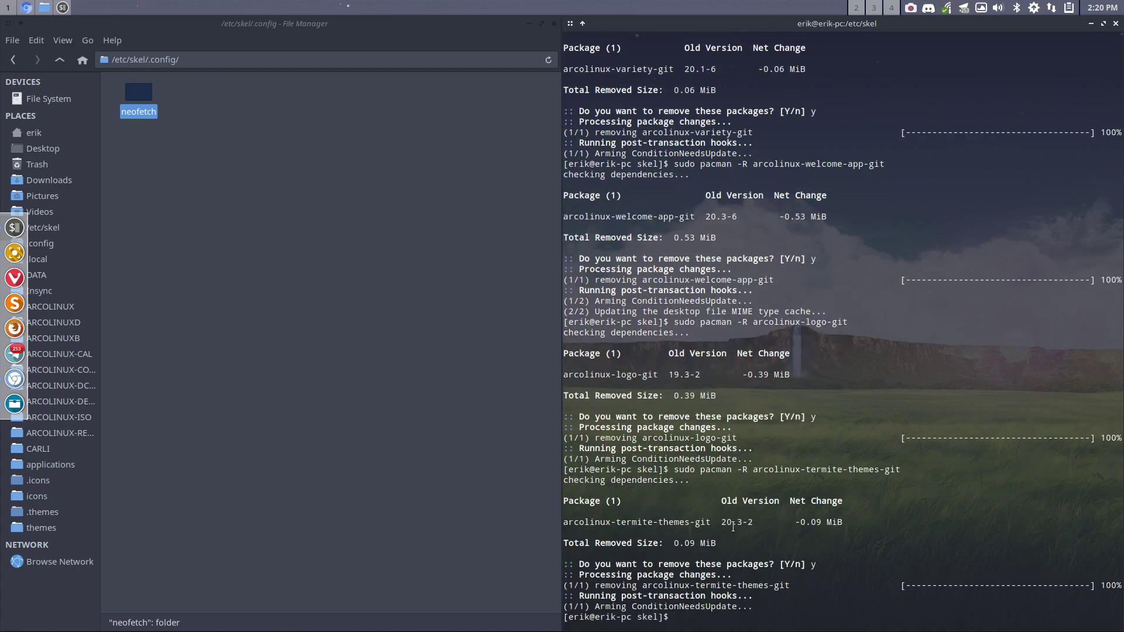
# Uninstall arcolinux-neofetch-git, Tab-completing its name and confirming with y
pyautogui.press('Up')
pyautogui.press('BackSpace')
pyautogui.press('BackSpace')
pyautogui.press('BackSpace')
pyautogui.press('BackSpace')
pyautogui.press('BackSpace')
pyautogui.press('BackSpace')
pyautogui.press('BackSpace')
pyautogui.press('BackSpace')
pyautogui.press('BackSpace')
pyautogui.press('BackSpace')
pyautogui.press('BackSpace')
pyautogui.press('BackSpace')
pyautogui.press('BackSpace')
pyautogui.press('BackSpace')
pyautogui.press('BackSpace')
pyautogui.press('BackSpace')
pyautogui.press('BackSpace')
pyautogui.press('BackSpace')
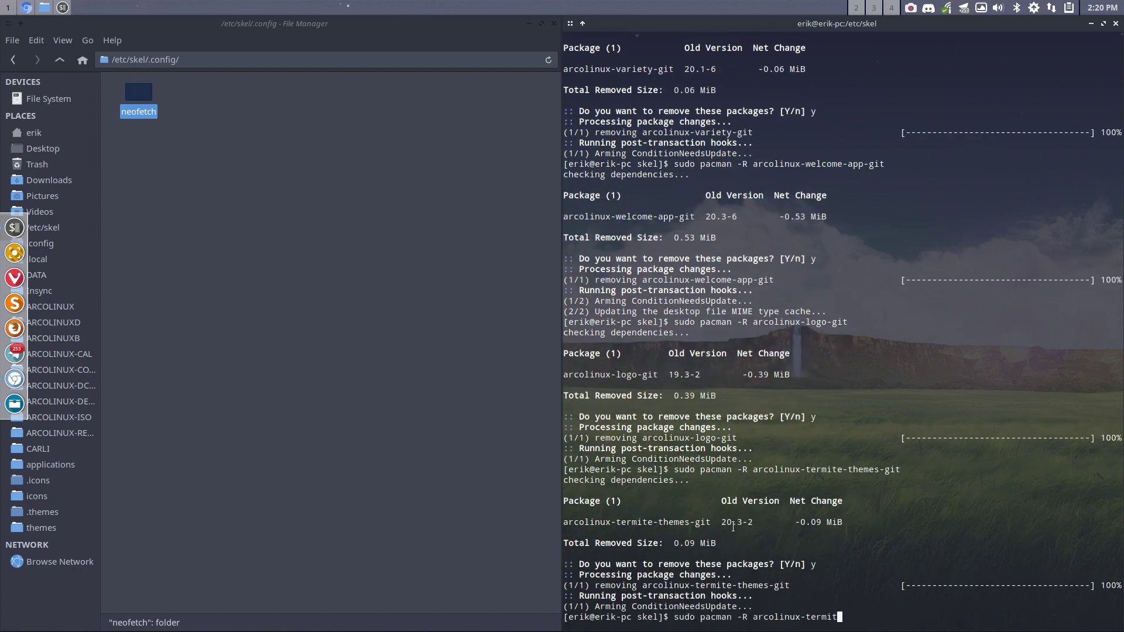
pyautogui.write('neof')
pyautogui.press('Tab')
pyautogui.press('Return')
pyautogui.write('y')
pyautogui.press('Return')
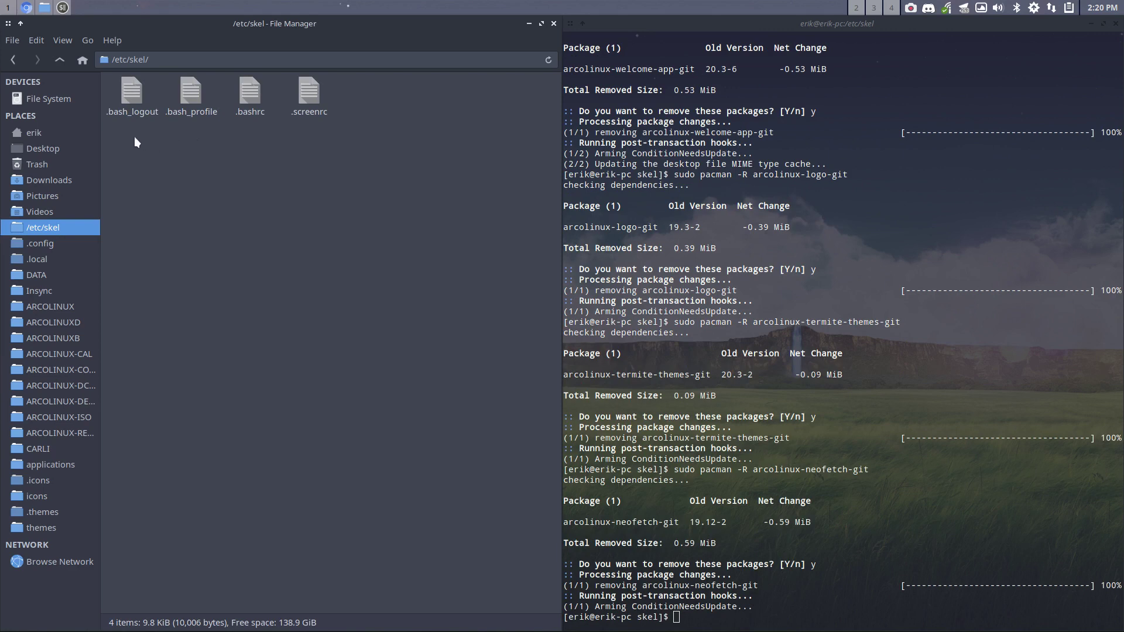
# Select the four remaining dotfiles in /etc/skel, then select just .bash_logout
pyautogui.moveTo(111, 122); pyautogui.dragTo(341, 87)
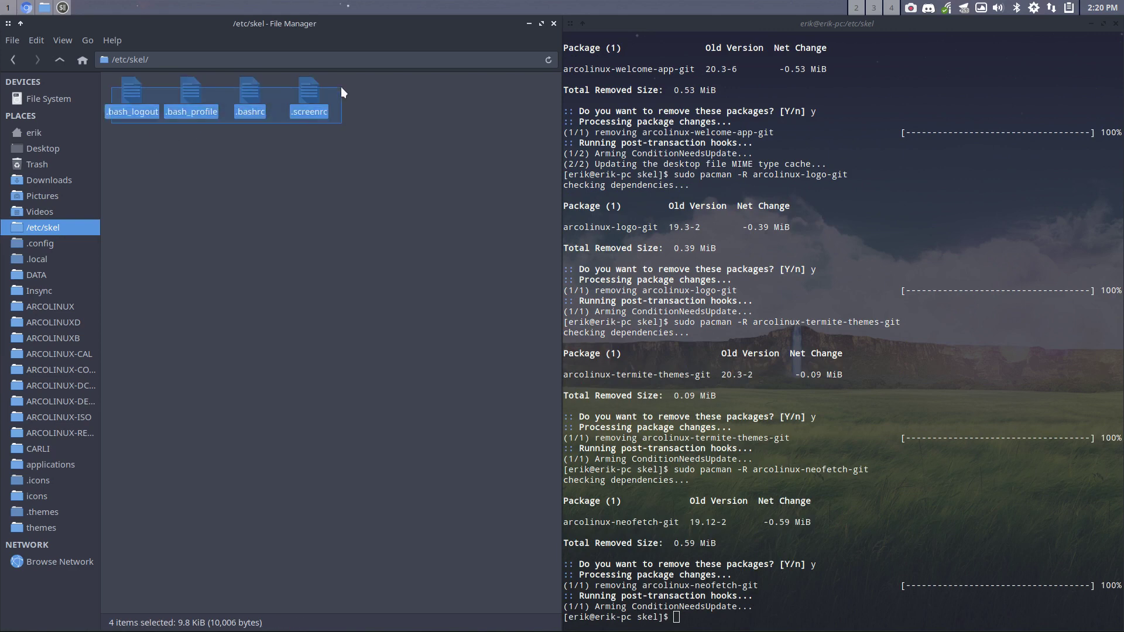
pyautogui.click(373, 245)
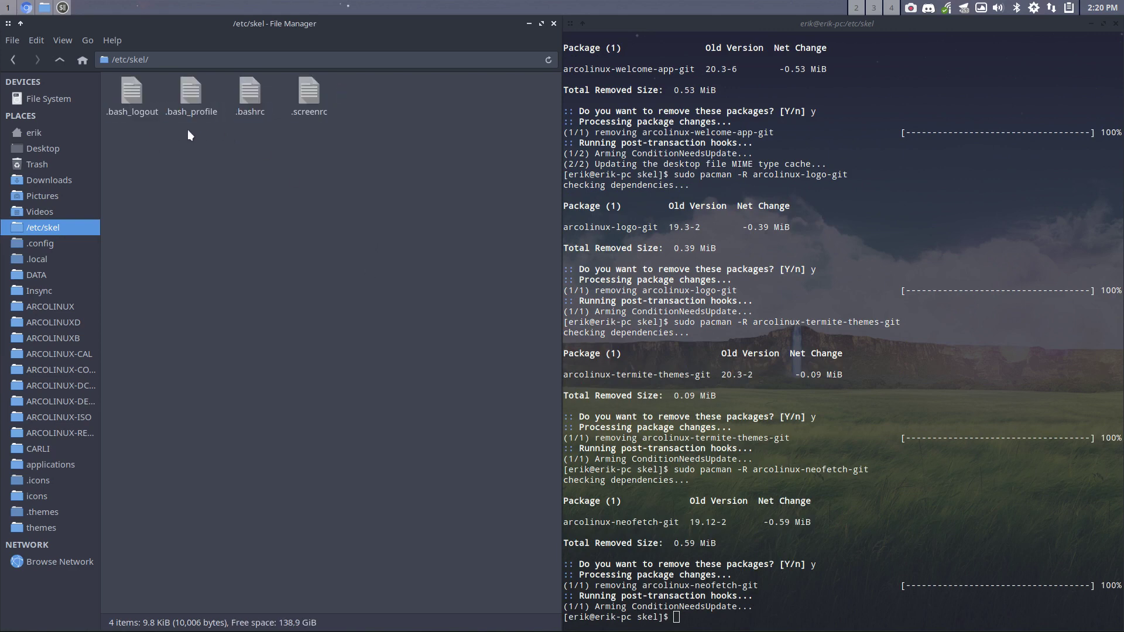
pyautogui.click(135, 99)
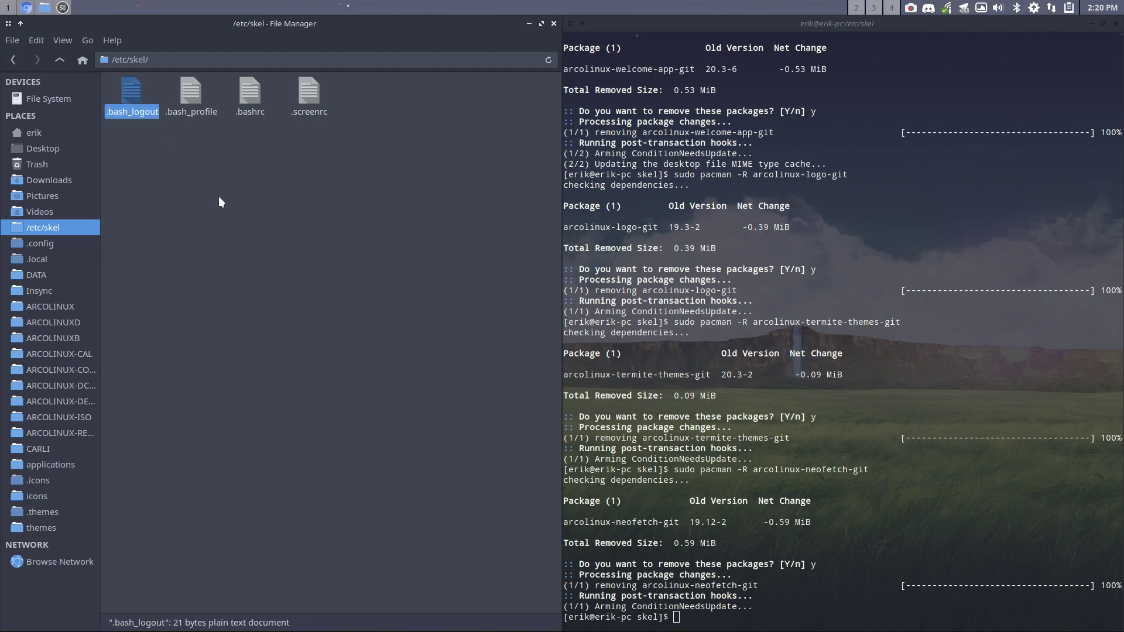
# Enter 'sudo pacman -S arcolinux-' in termite and Tab-list the matching package names
pyautogui.click(738, 571)
pyautogui.write('sdu')
pyautogui.press('BackSpace')
pyautogui.press('BackSpace')
pyautogui.write('udo pacman -S ')
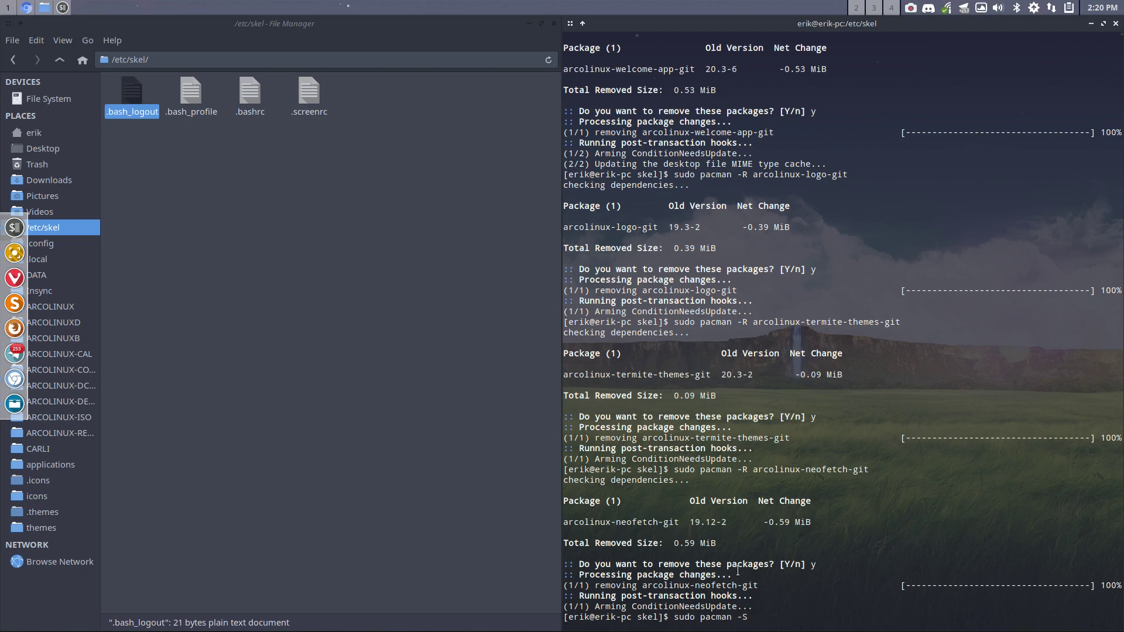
pyautogui.write(' arcolinux-')
pyautogui.press('Tab')
pyautogui.press('Tab')
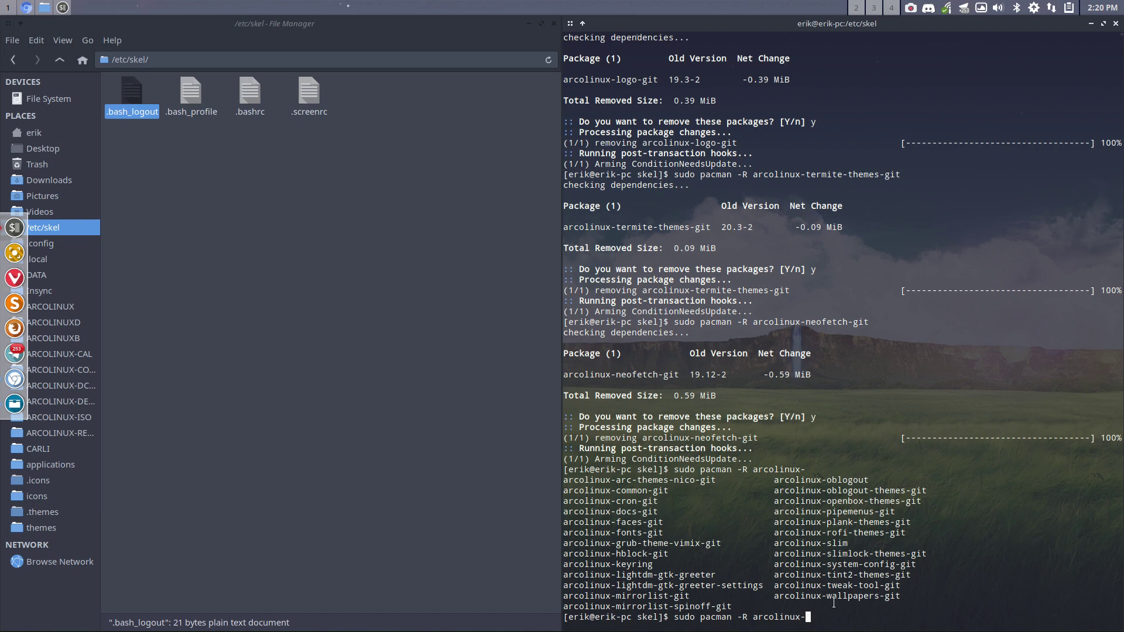
# Launch ArcoLinux Tweak Tool and authenticate with the administrator password
pyautogui.click(373, 247)
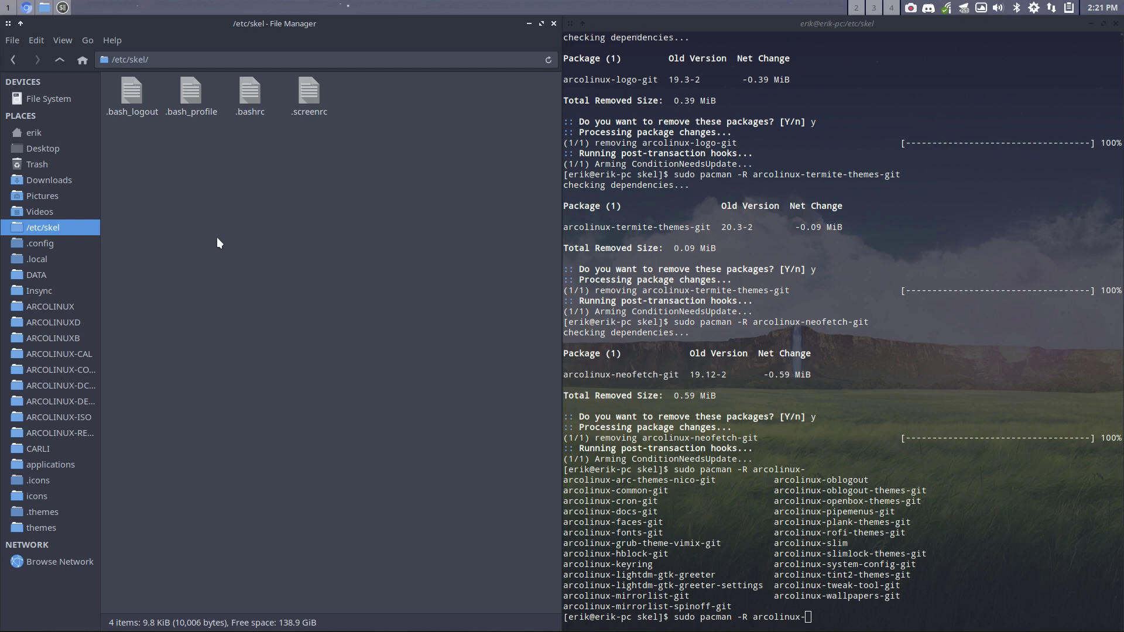
pyautogui.write('****')
pyautogui.press('Return')
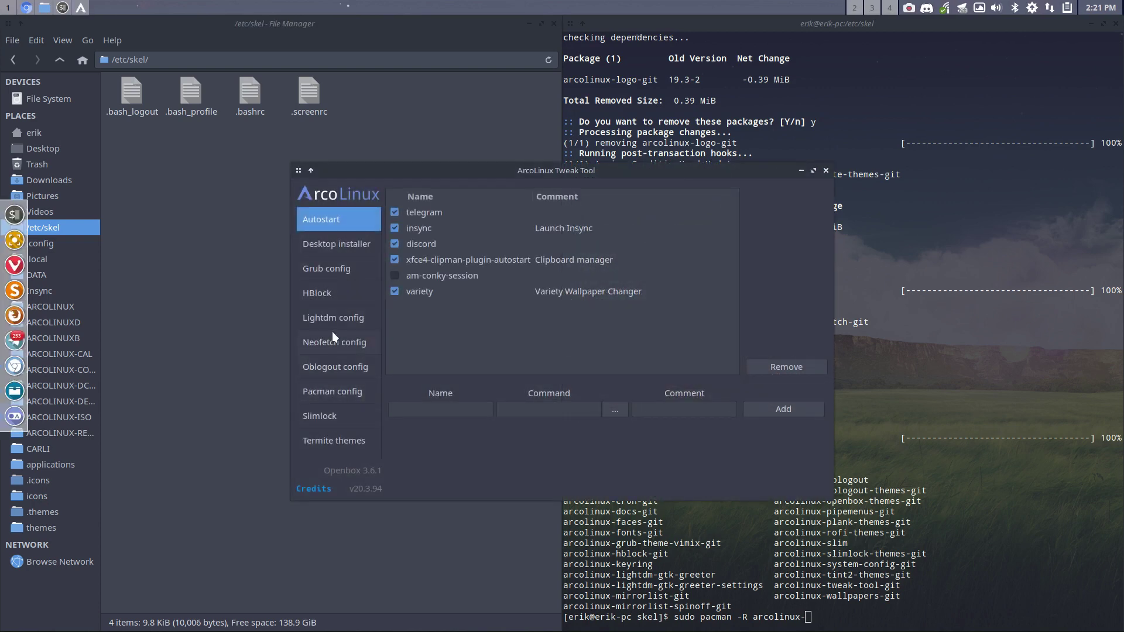
# View the Pacman config repository toggles in ArcoLinux Tweak Tool, then close the tool
pyautogui.click(333, 386)
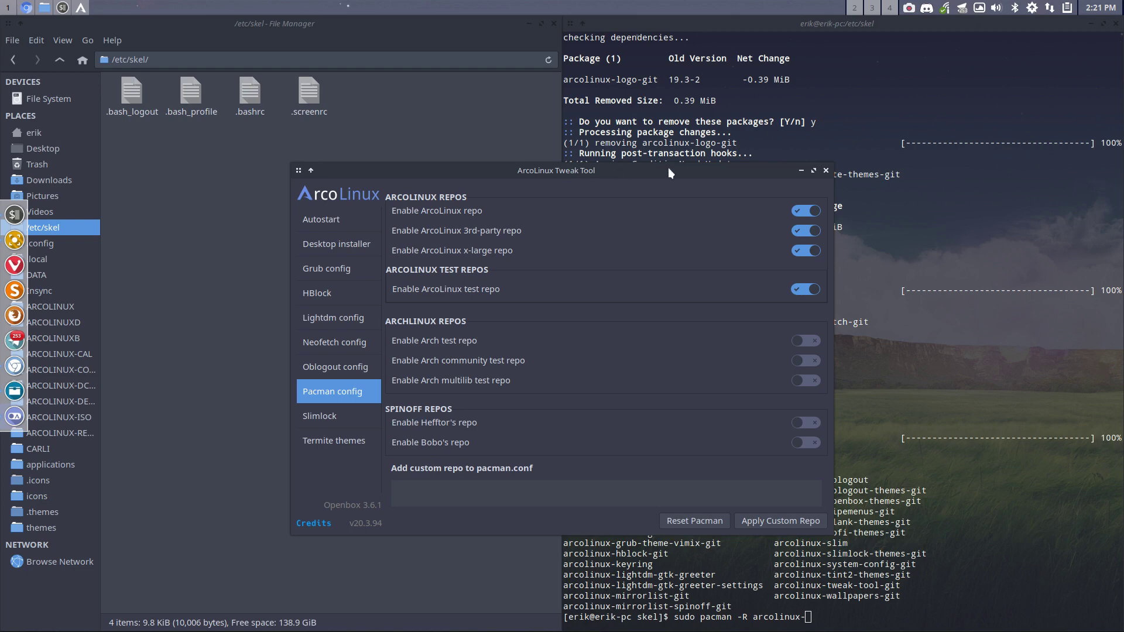
pyautogui.click(824, 171)
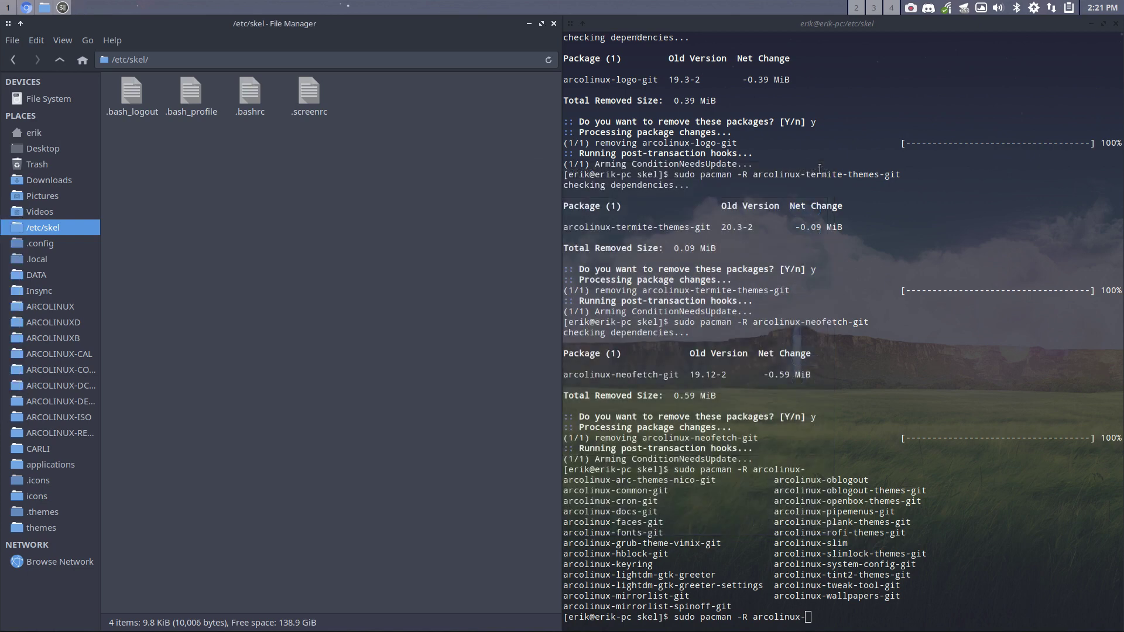
pyautogui.click(134, 59)
pyautogui.moveTo(132, 190); pyautogui.dragTo(499, 123)
pyautogui.hotkey('ctrl', 'a')
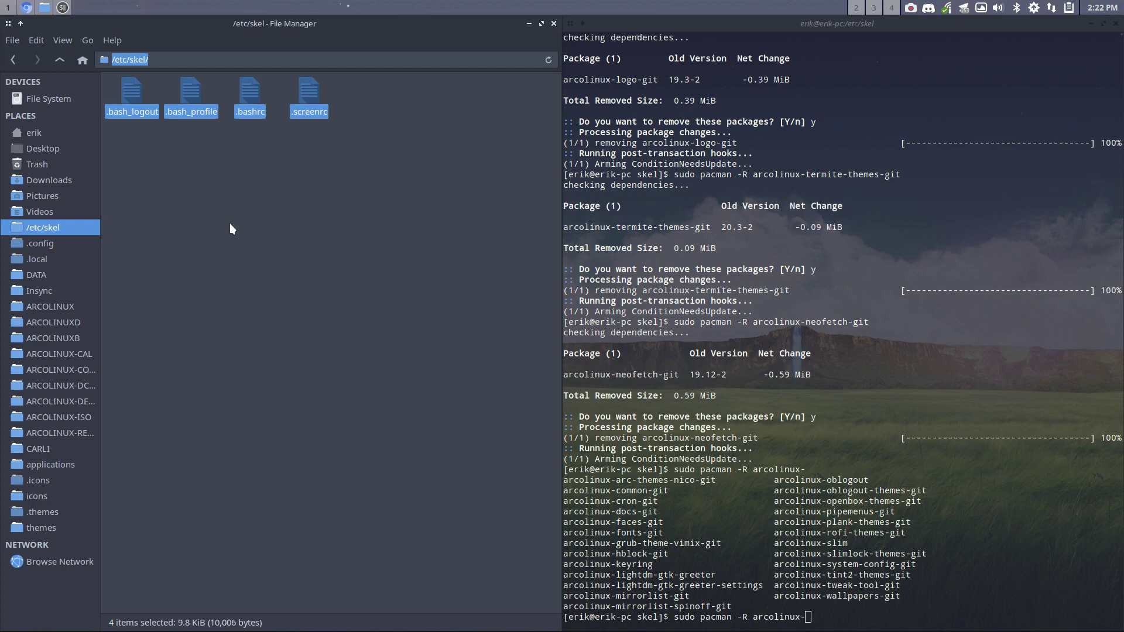
pyautogui.click(37, 131)
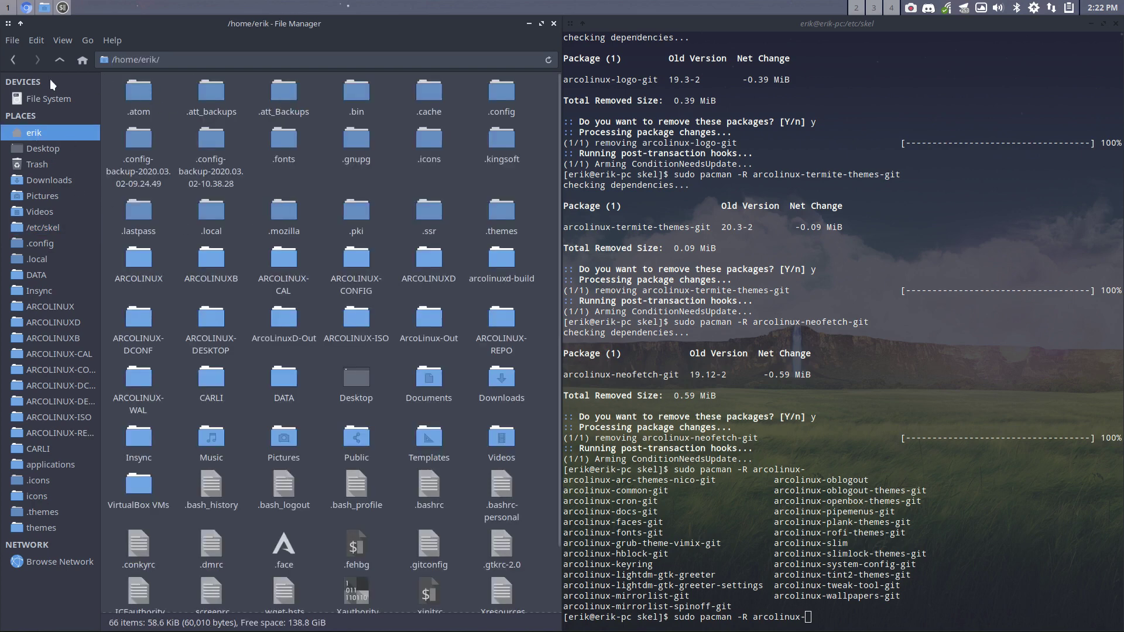
pyautogui.click(14, 59)
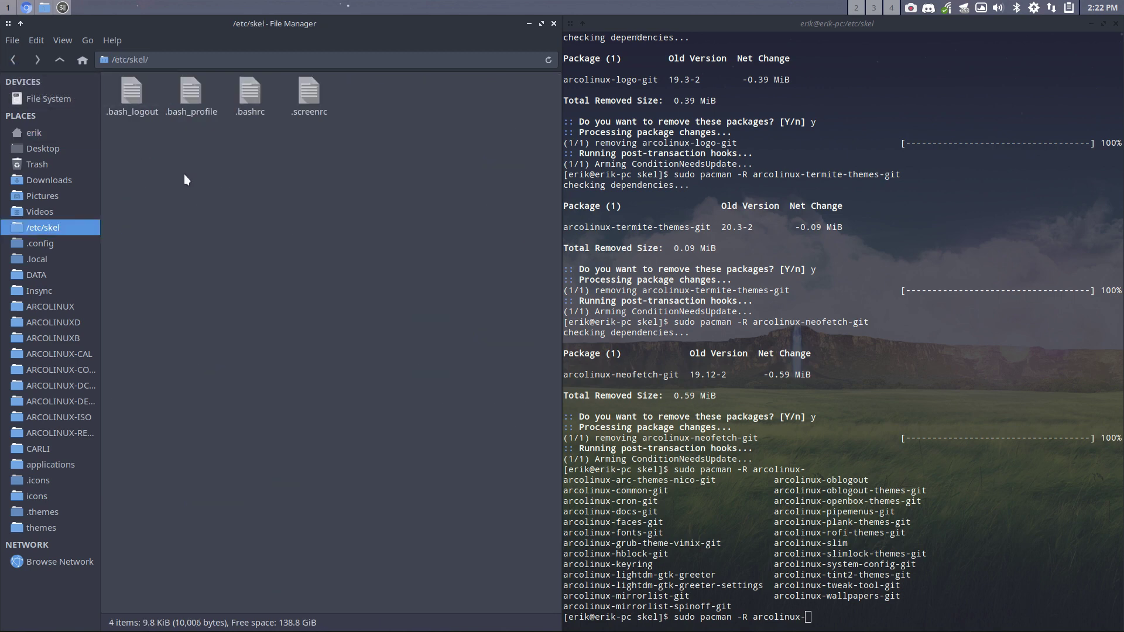
pyautogui.moveTo(120, 151); pyautogui.dragTo(417, 77)
pyautogui.click(457, 335)
pyautogui.click(52, 134)
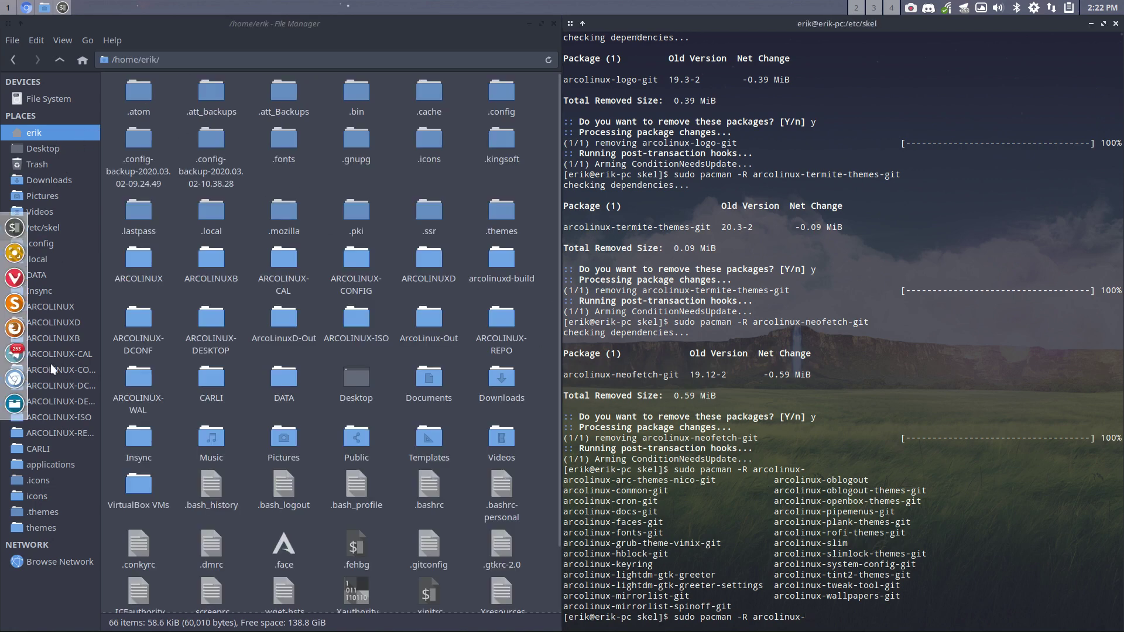
pyautogui.click(58, 227)
pyautogui.moveTo(138, 176); pyautogui.dragTo(414, 51)
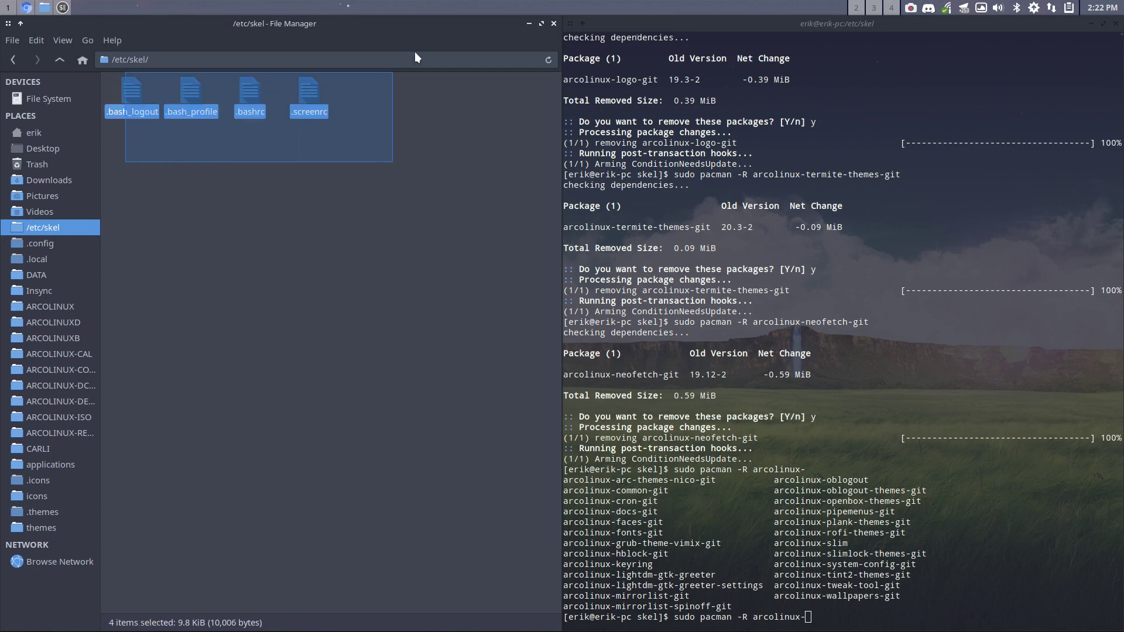
pyautogui.click(406, 193)
# Open /etc/skel/.bashrc in Sublime Text, then quit Discord and Telegram from their tray menus
pyautogui.doubleClick(251, 93)
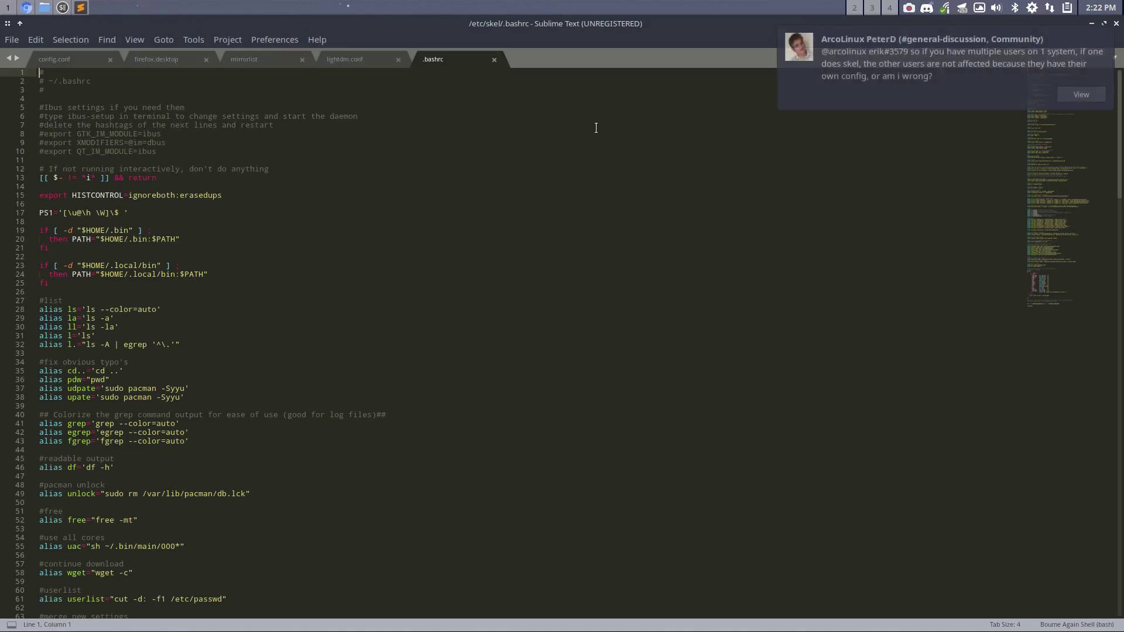
pyautogui.click(1056, 52)
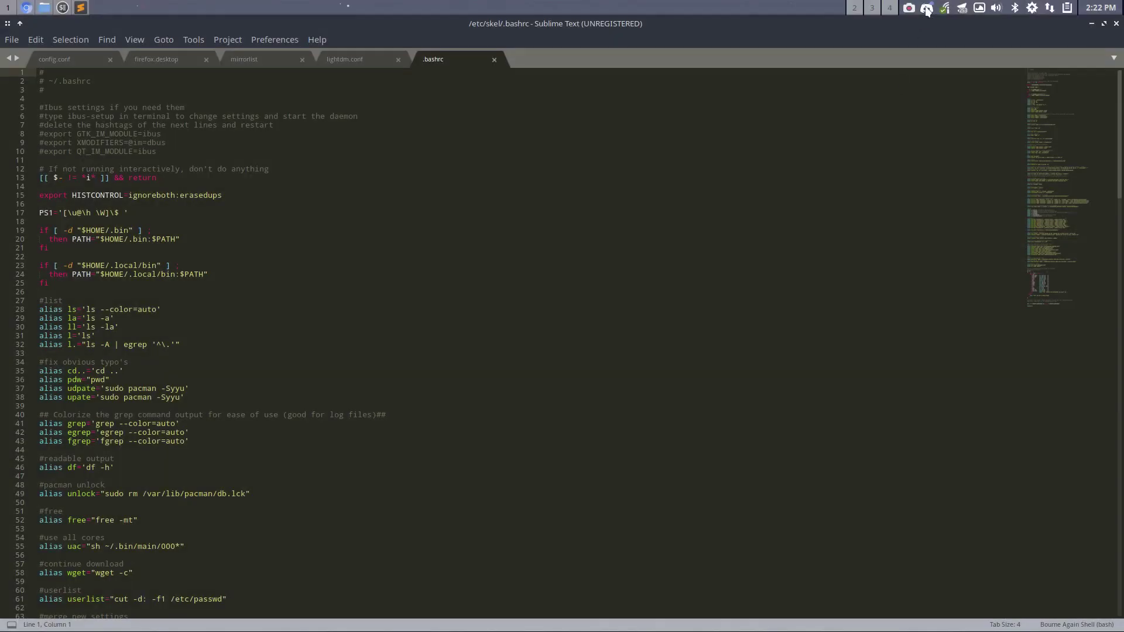
pyautogui.click(926, 10)
pyautogui.click(990, 103)
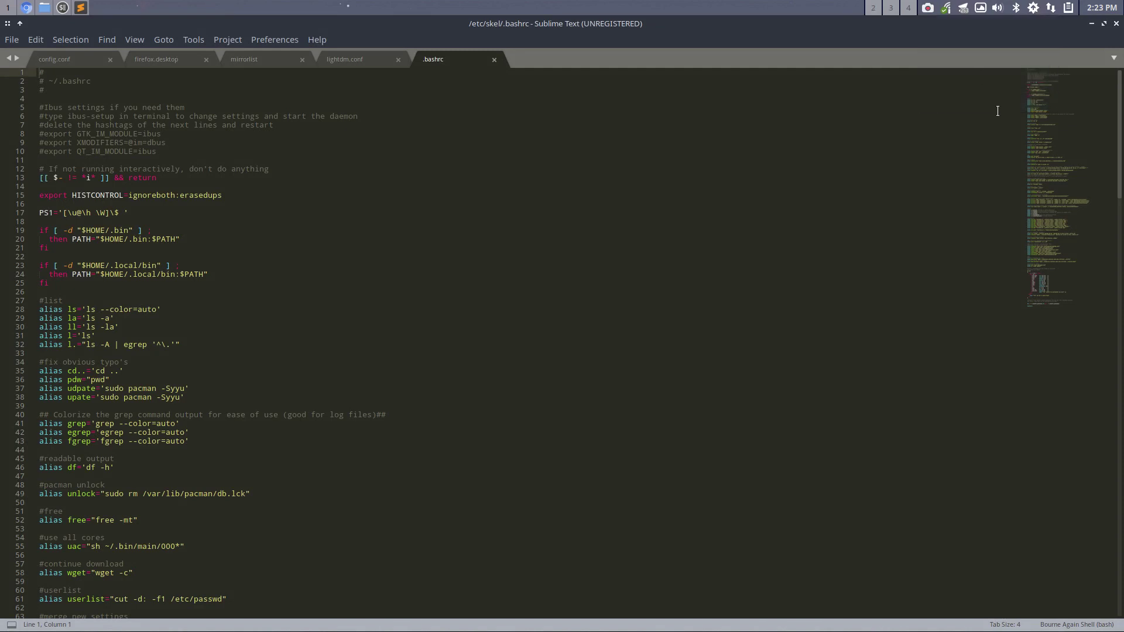
pyautogui.click(966, 9)
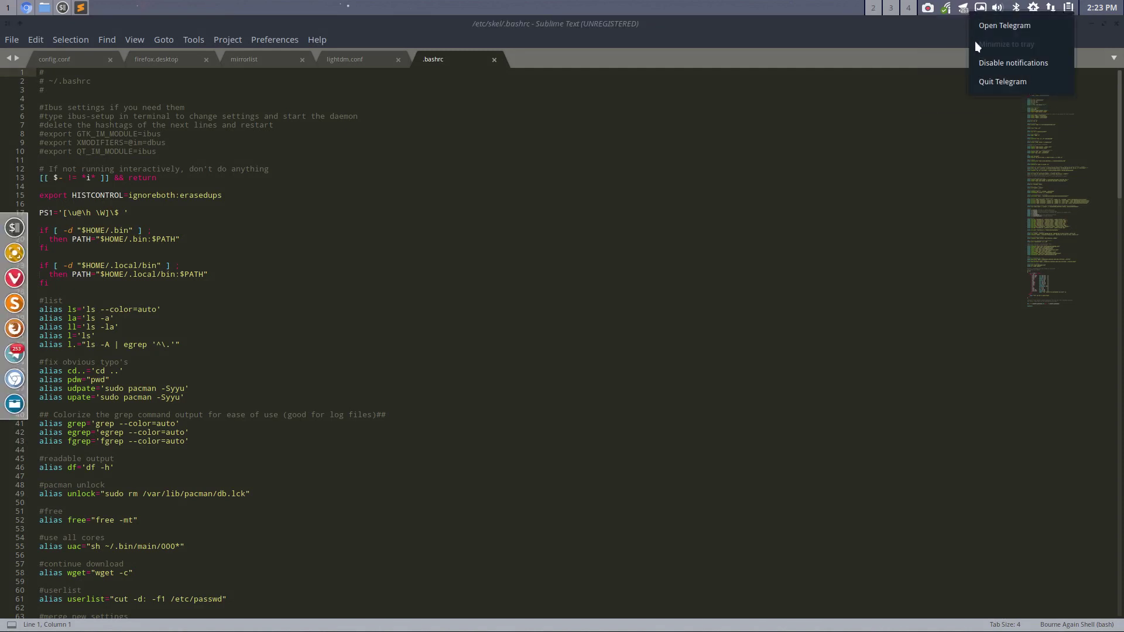
pyautogui.click(1001, 82)
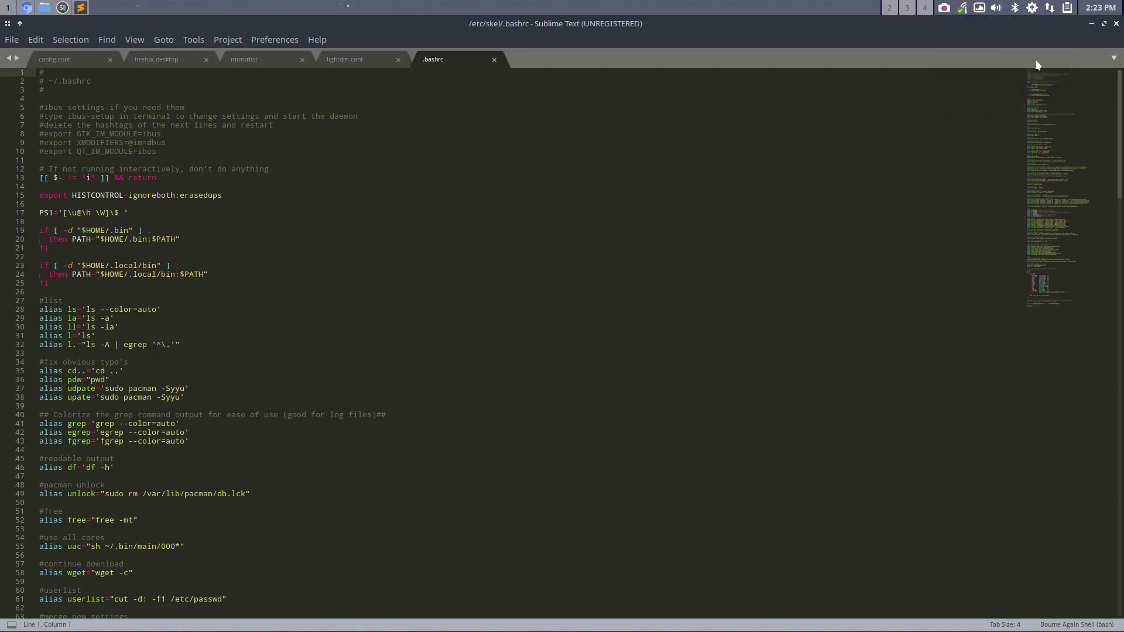
# Close Sublime Text and run 'sudo rm /etc/skel/*' to delete the four remaining dotfiles
pyautogui.click(1118, 24)
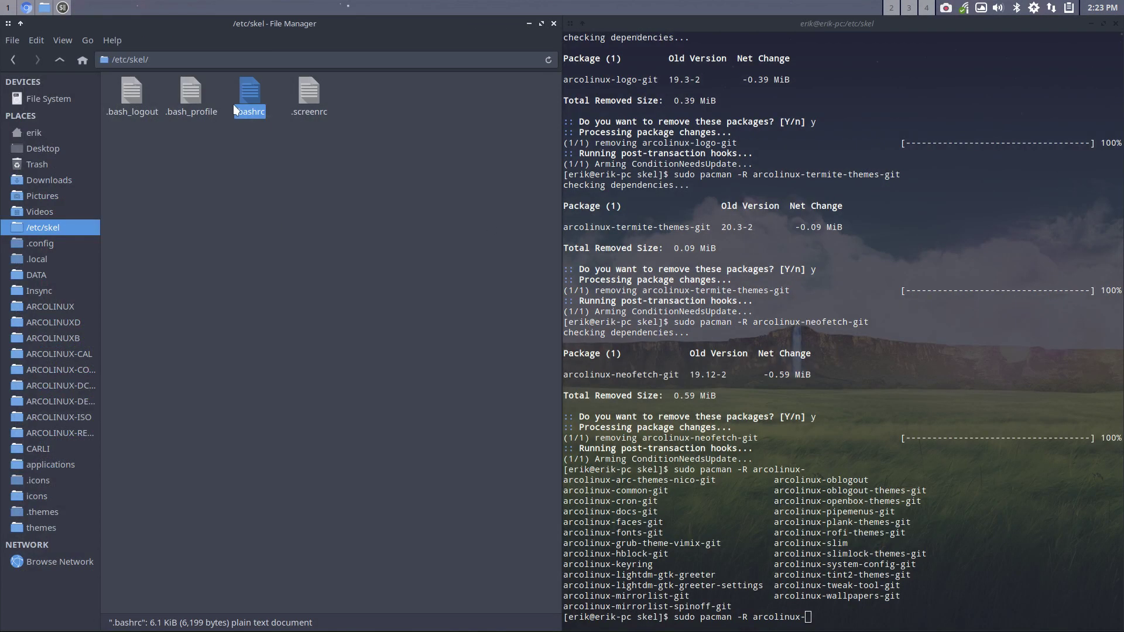
pyautogui.moveTo(114, 140); pyautogui.dragTo(391, 85)
pyautogui.click(772, 558)
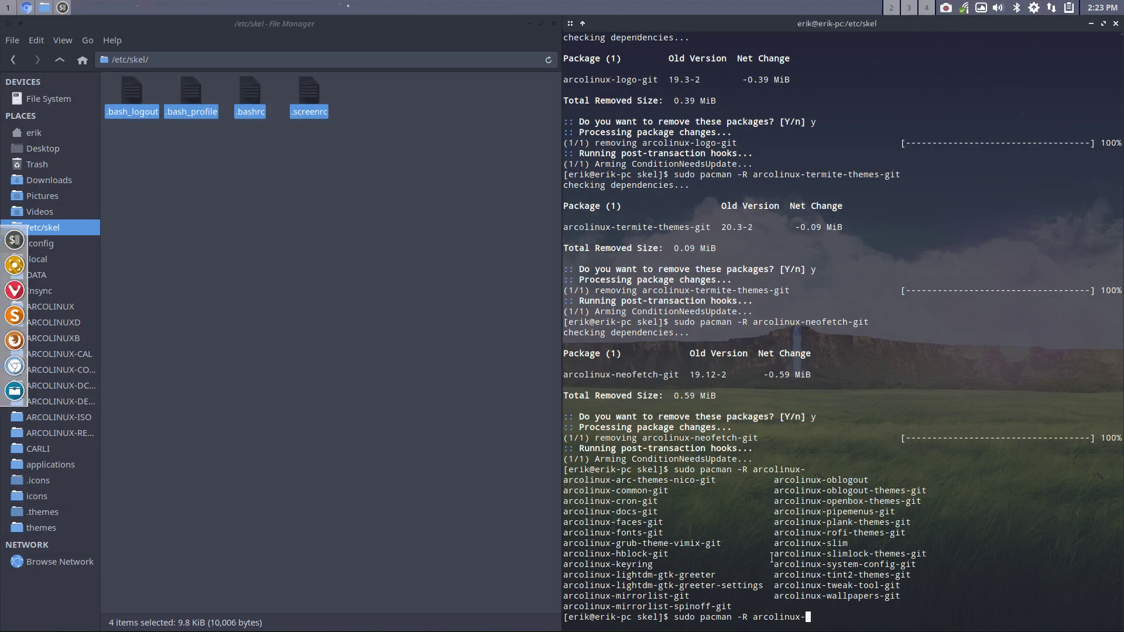
pyautogui.hotkey('ctrl', 'c')
pyautogui.write('sudo rm')
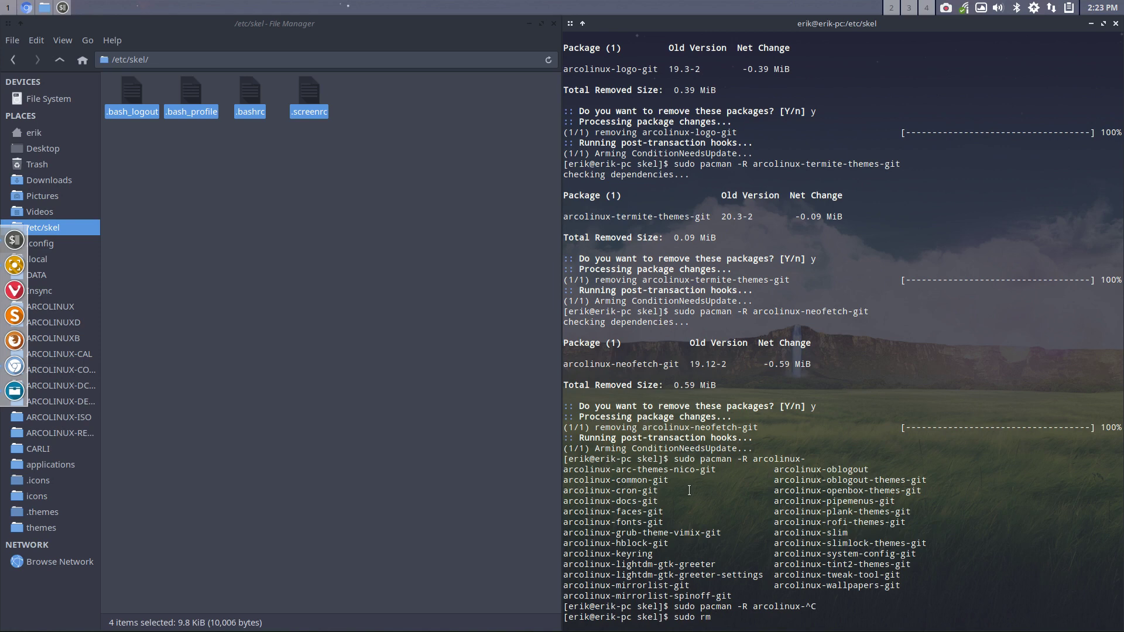
pyautogui.write(' /etc/skel/*')
pyautogui.press('Return')
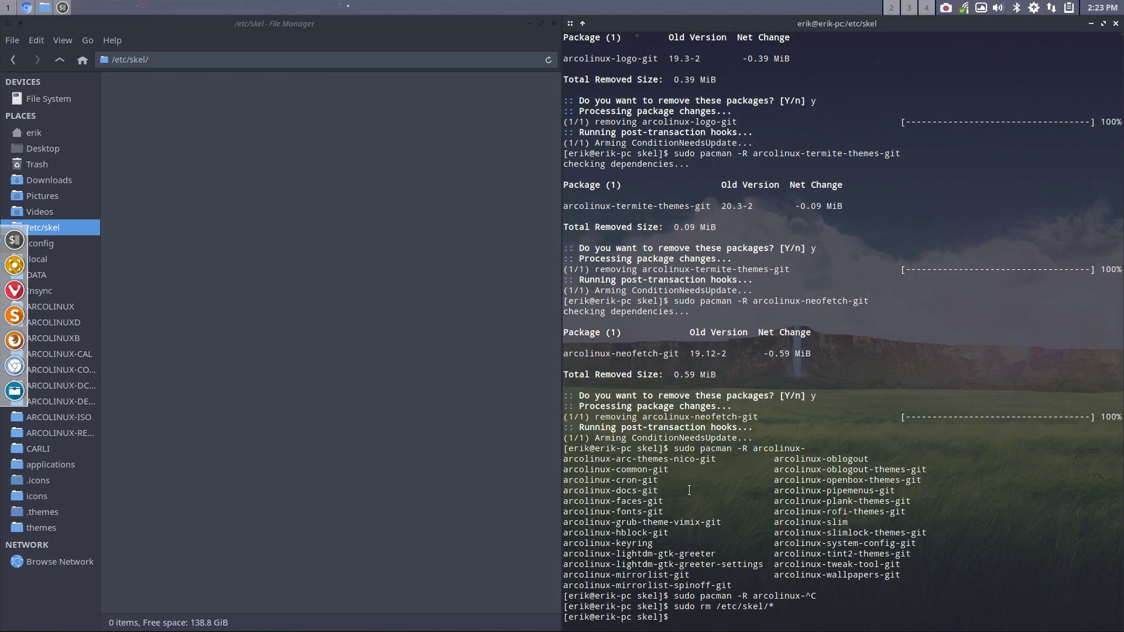
# Run skel to confirm nothing is left to copy, and check Thunar shows an empty folder
pyautogui.write('skel')
pyautogui.press('Return')
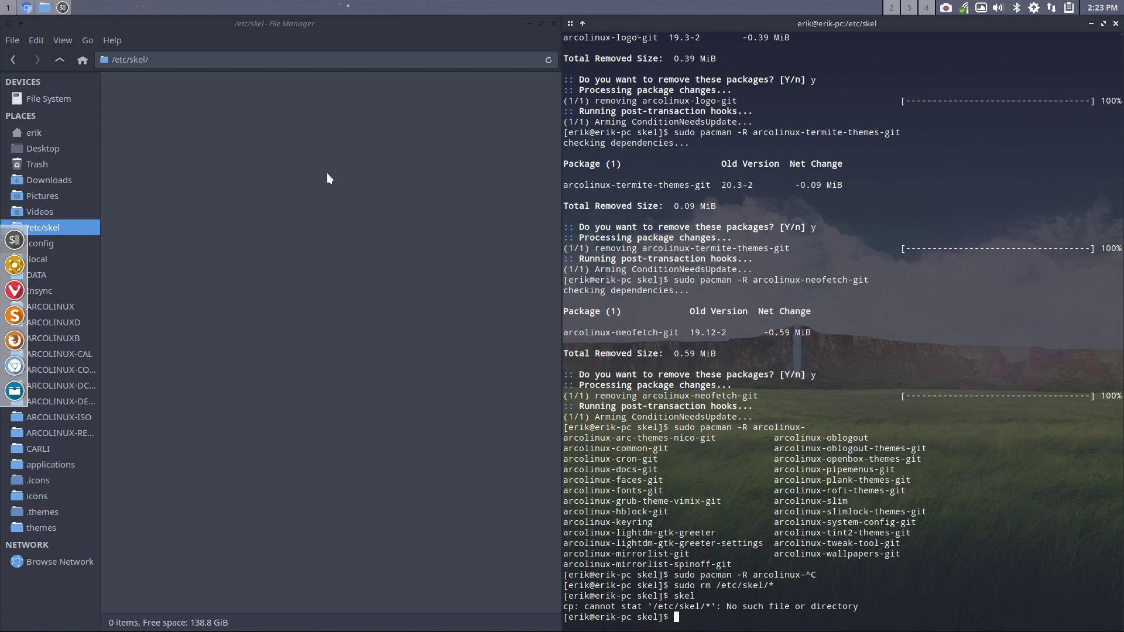
pyautogui.click(183, 105)
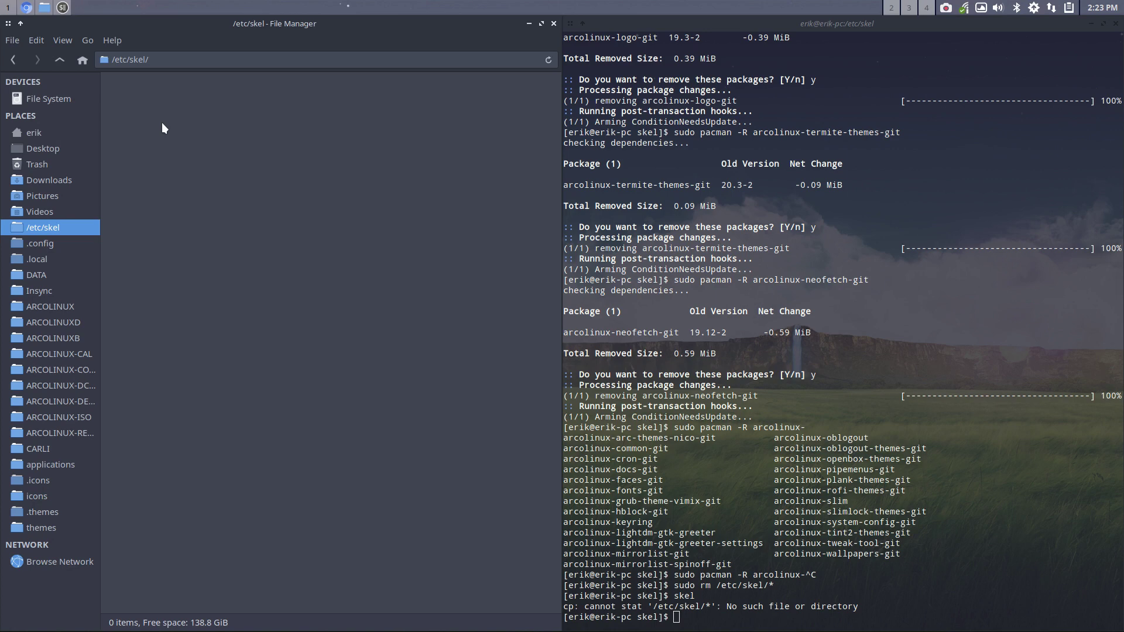
pyautogui.click(754, 432)
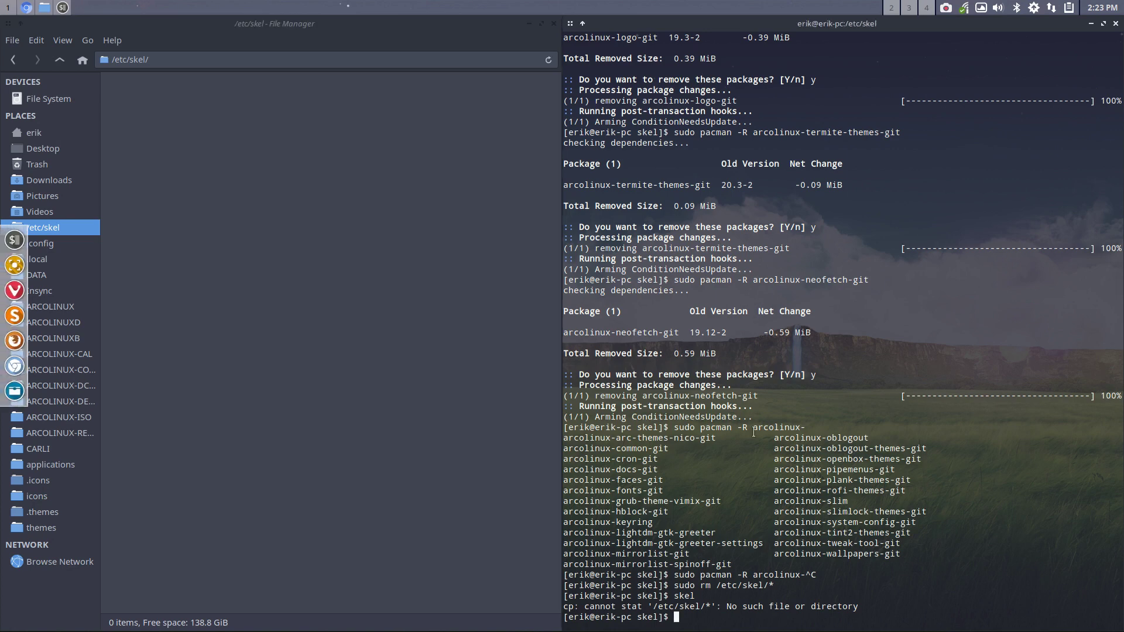